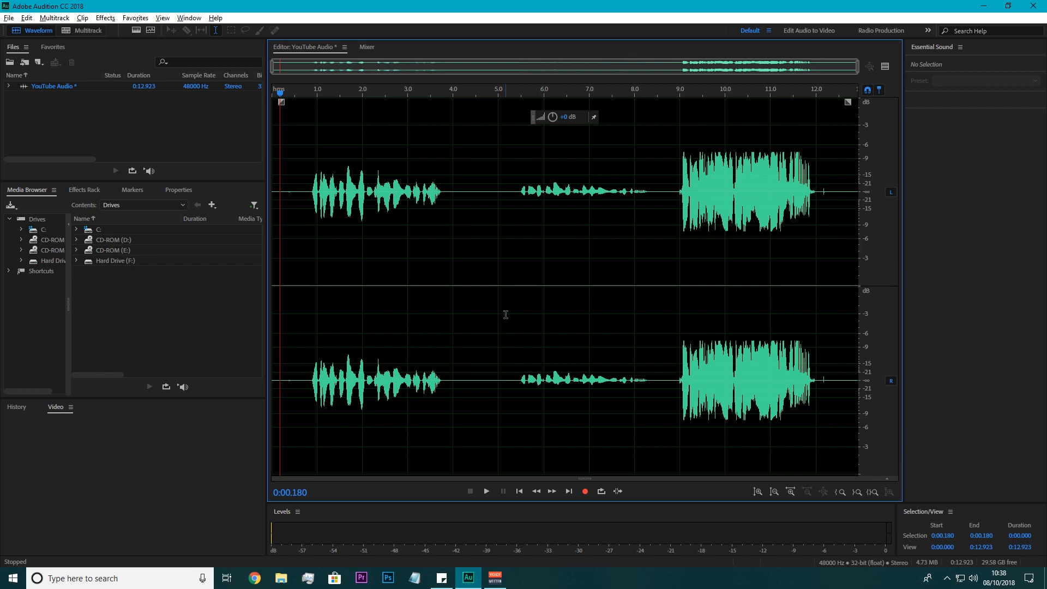
Highlight the first speech section and the loud third one, and play back the quiet middle section from about 0:05.41
drag(308, 191, 445, 202)
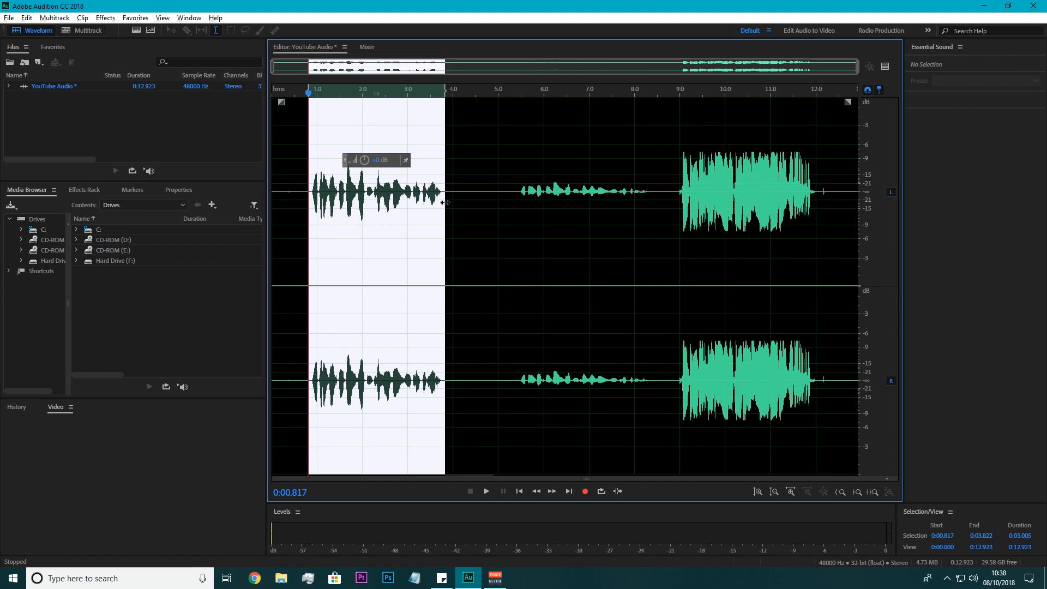
drag(510, 190, 840, 192)
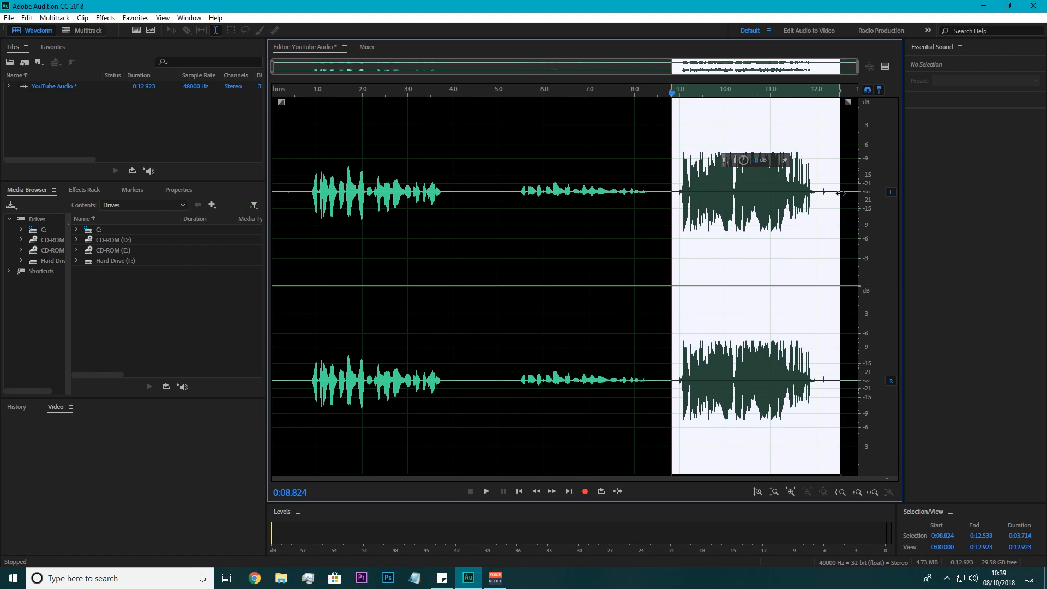
click(517, 192)
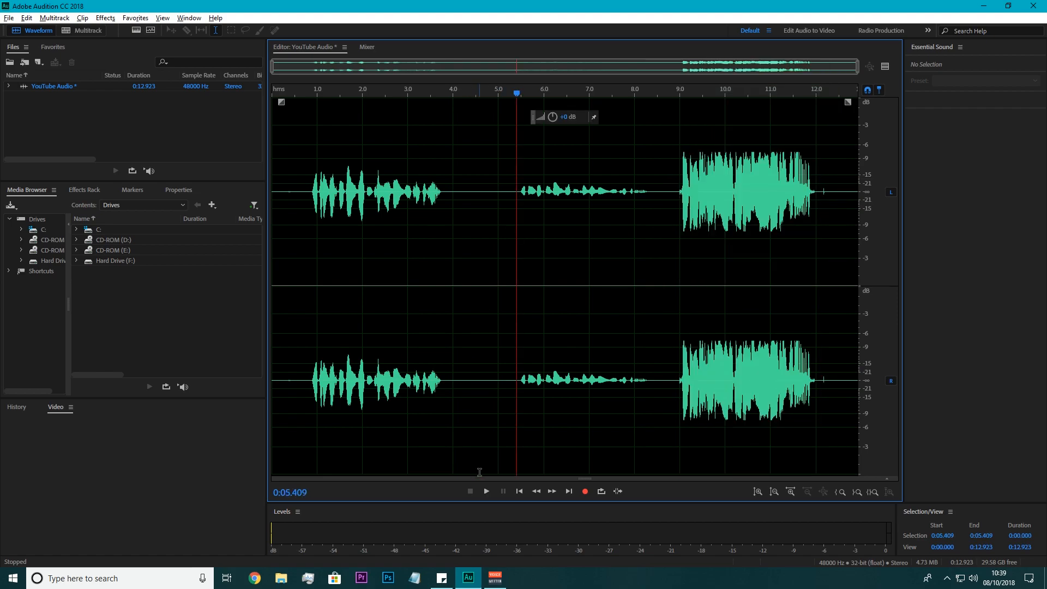
click(485, 491)
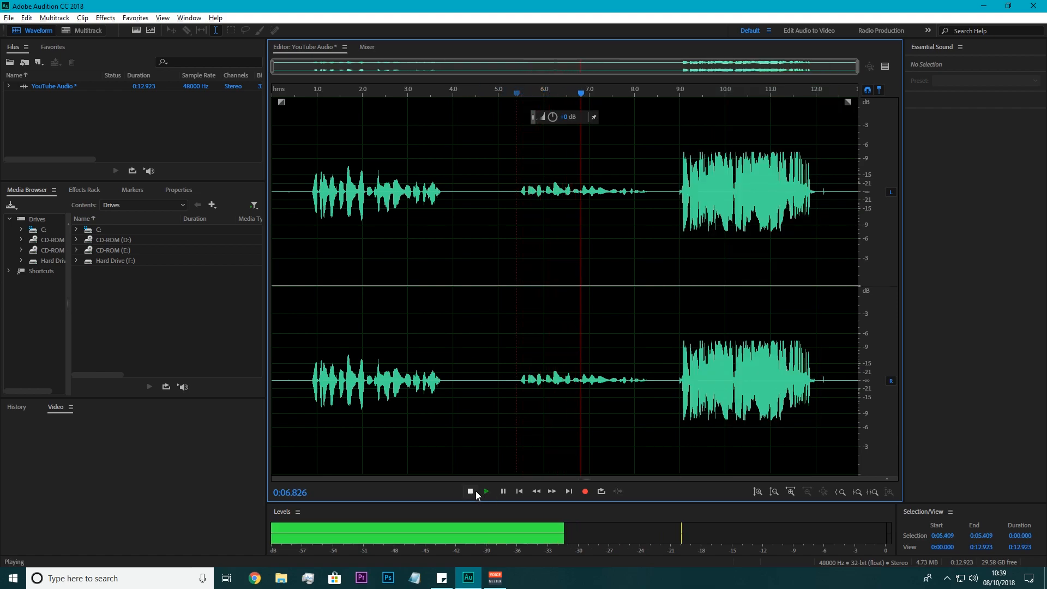
click(470, 491)
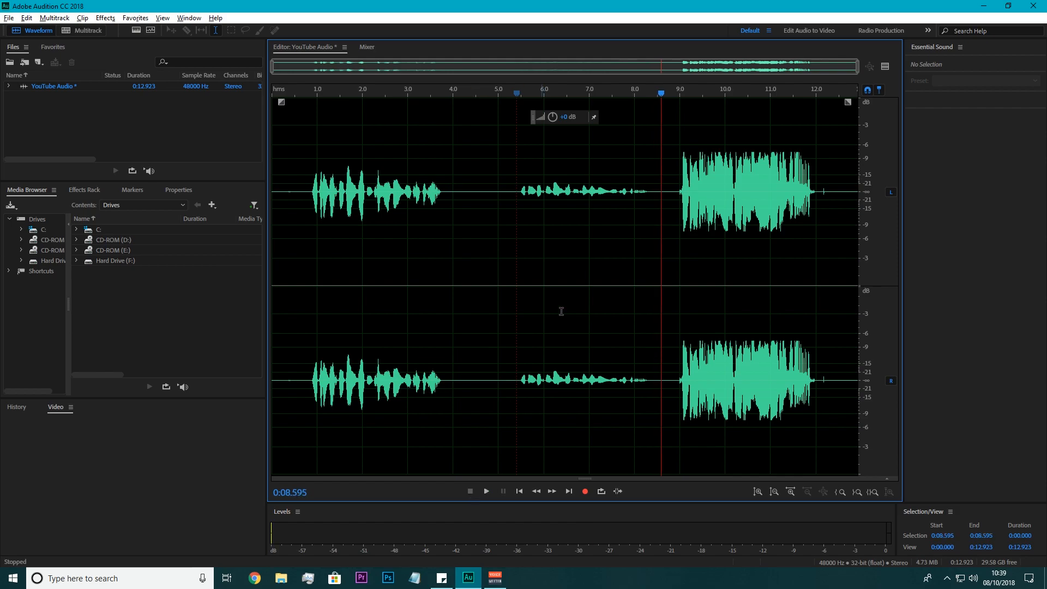
click(502, 381)
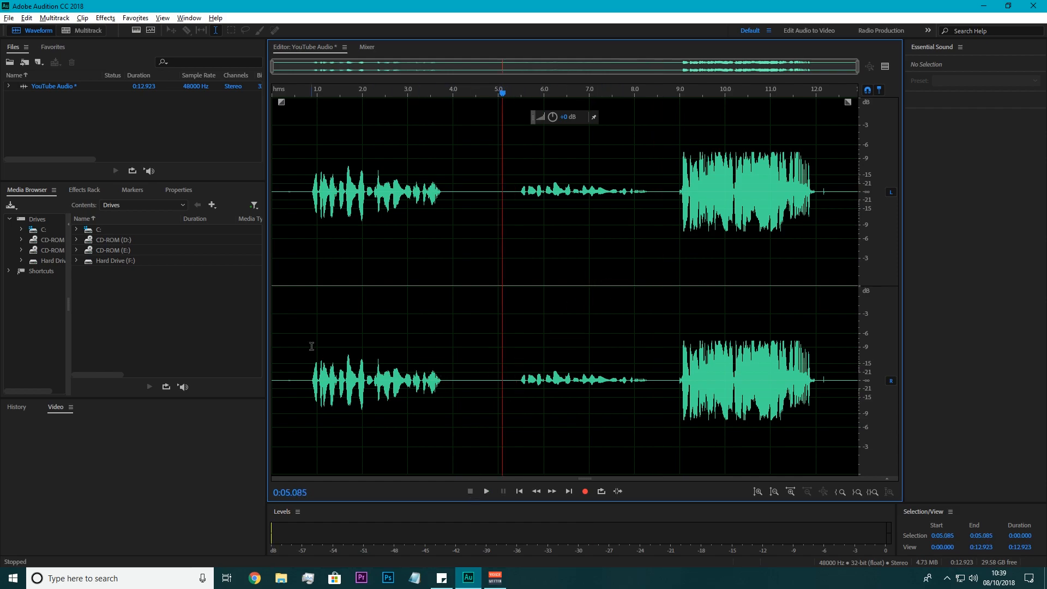
drag(296, 353, 449, 362)
click(466, 365)
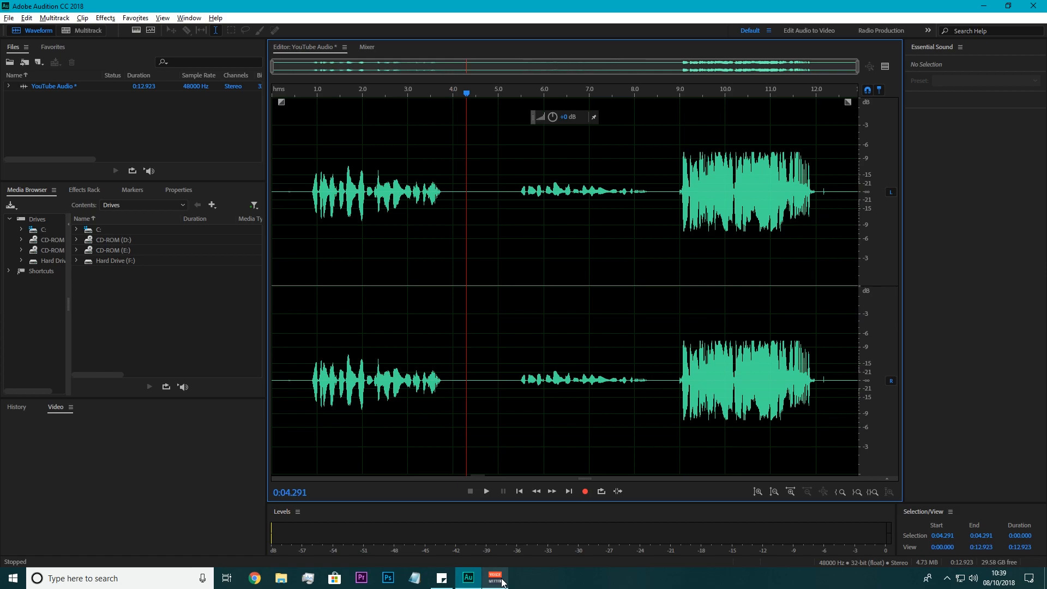
Switch to VoiceMeeter, dismiss its About window, view the mixer settings, and return to Adobe Audition
mouse_move(502, 582)
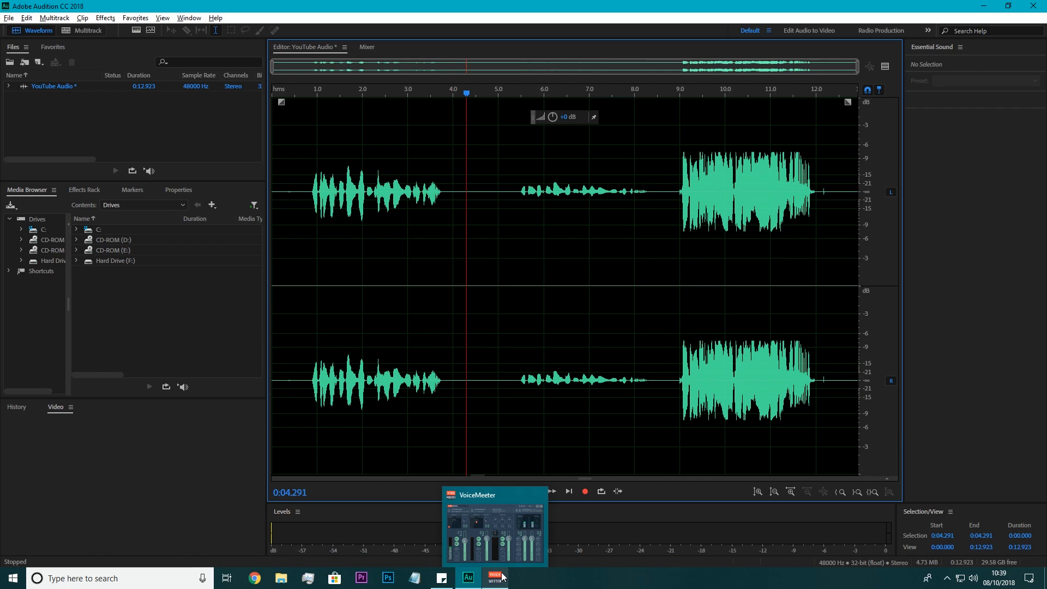
click(502, 580)
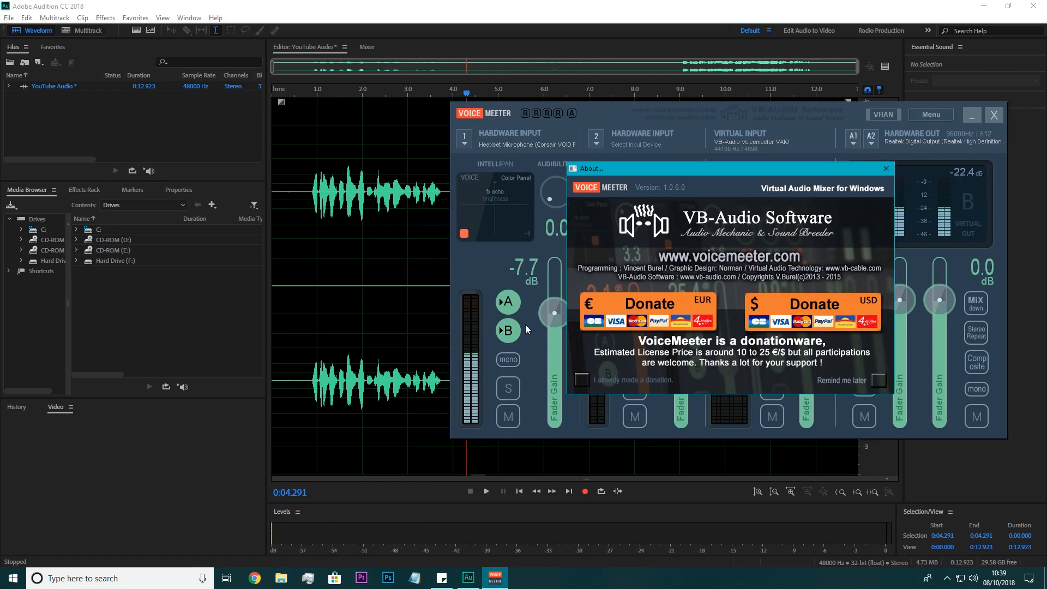
click(885, 168)
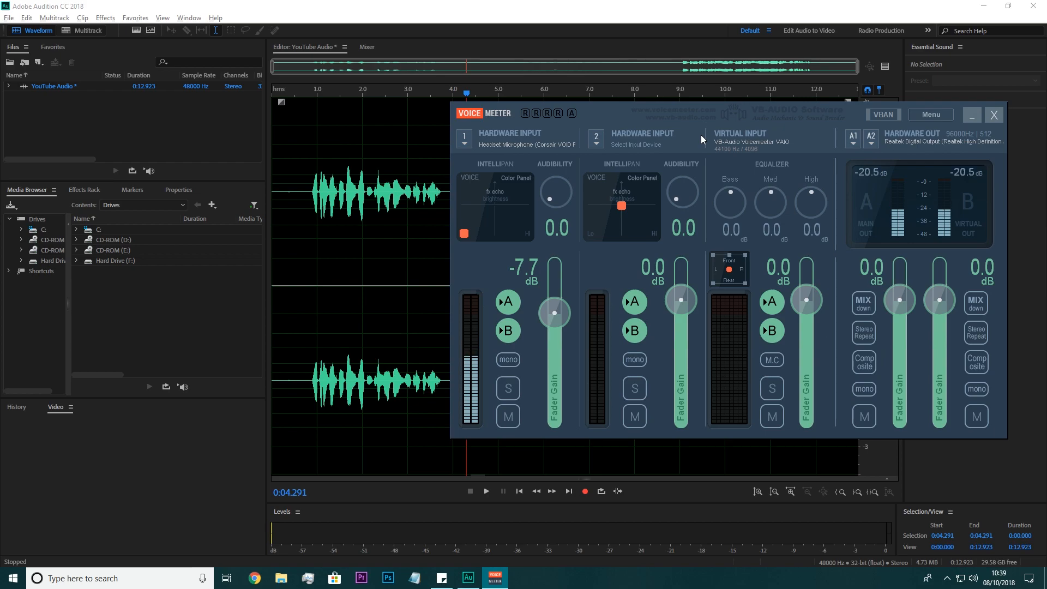
click(969, 117)
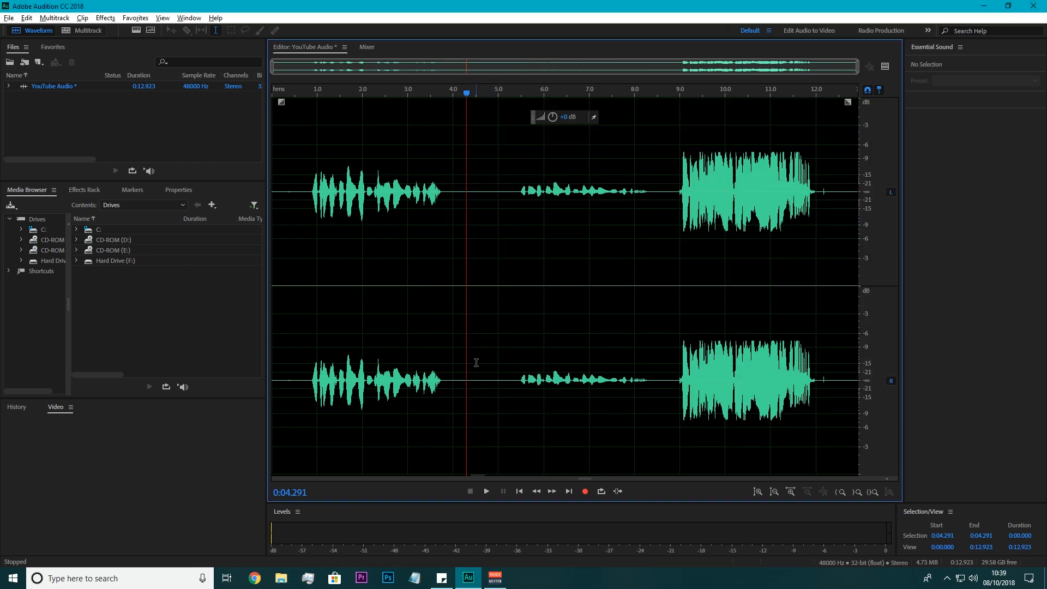
Play the first speech section from about 0:00.76 and the quiet middle section from about 0:05.41 to compare them
click(306, 383)
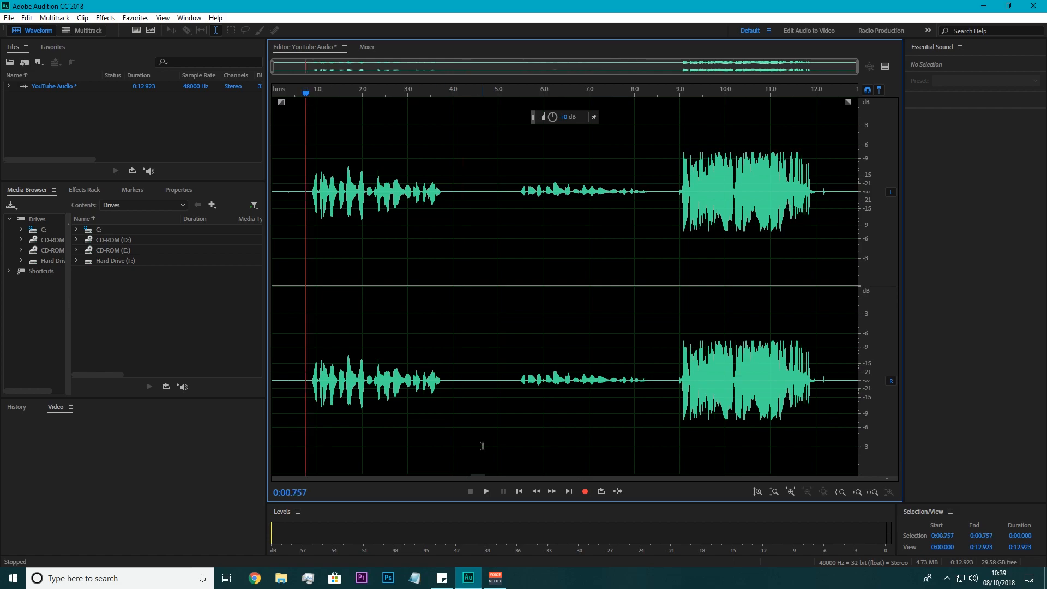
click(486, 491)
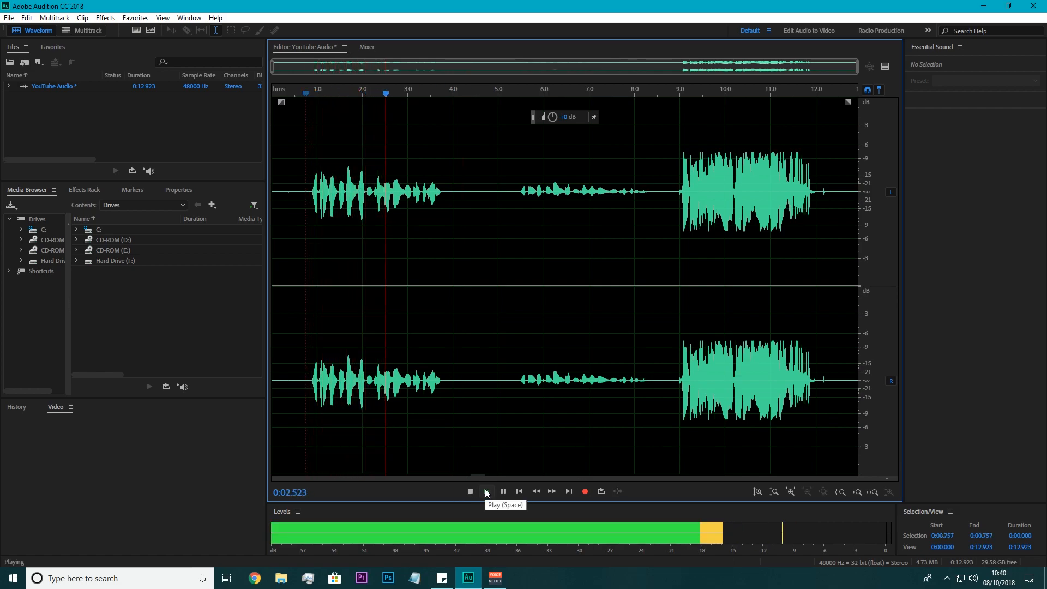
click(470, 491)
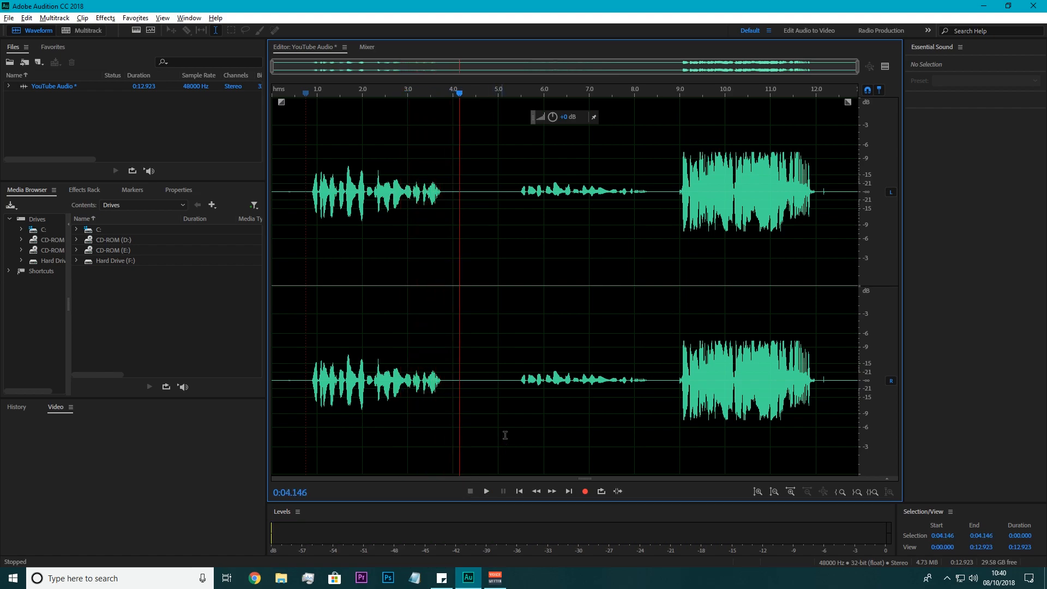
click(517, 381)
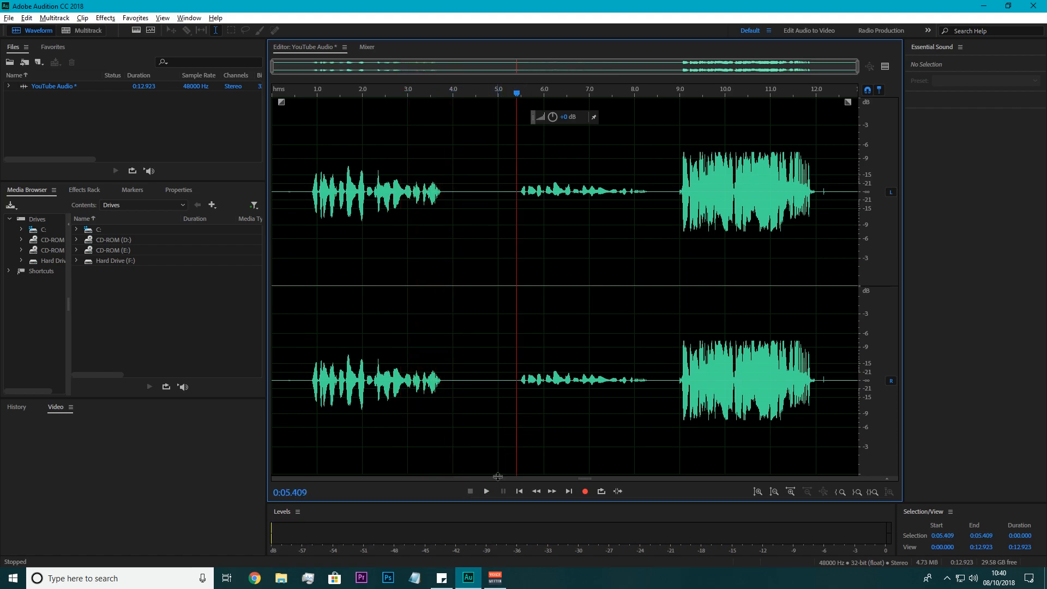
click(489, 490)
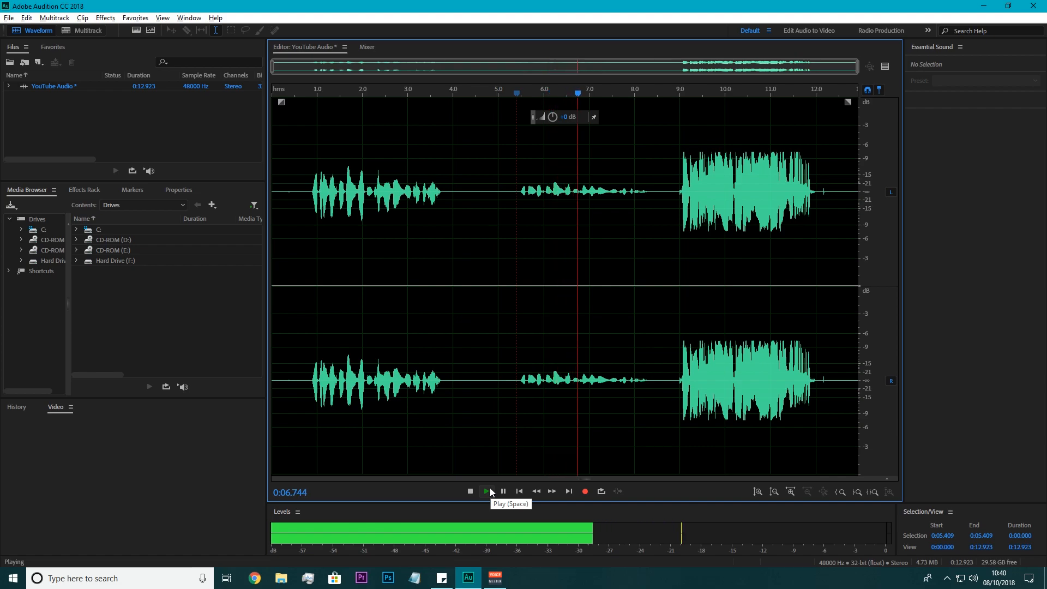
click(470, 491)
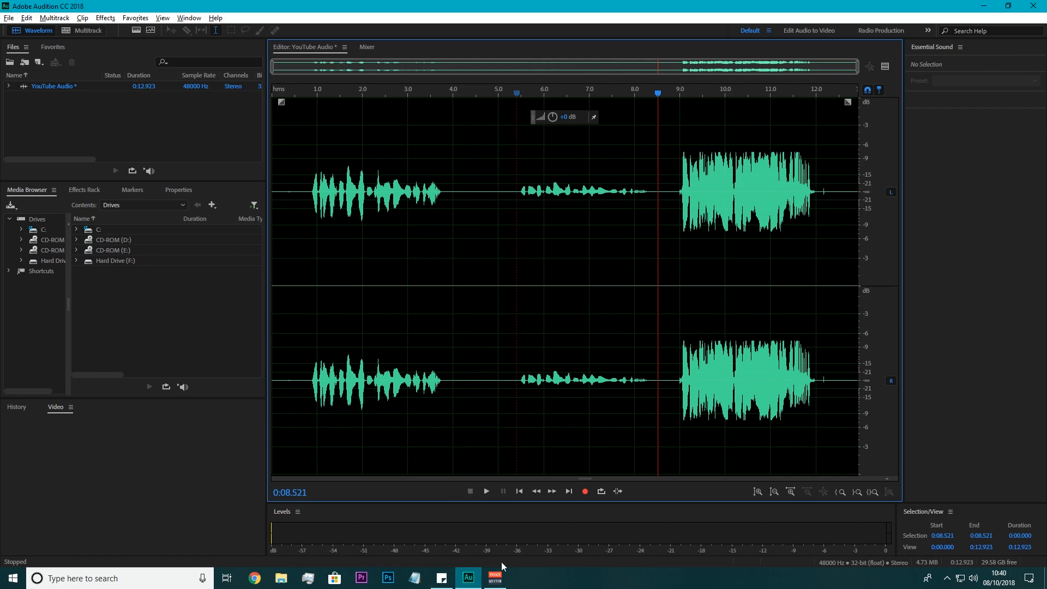
Switch to VoiceMeeter to examine the voice Color Panel of Hardware Input 1, and return to Adobe Audition
click(495, 578)
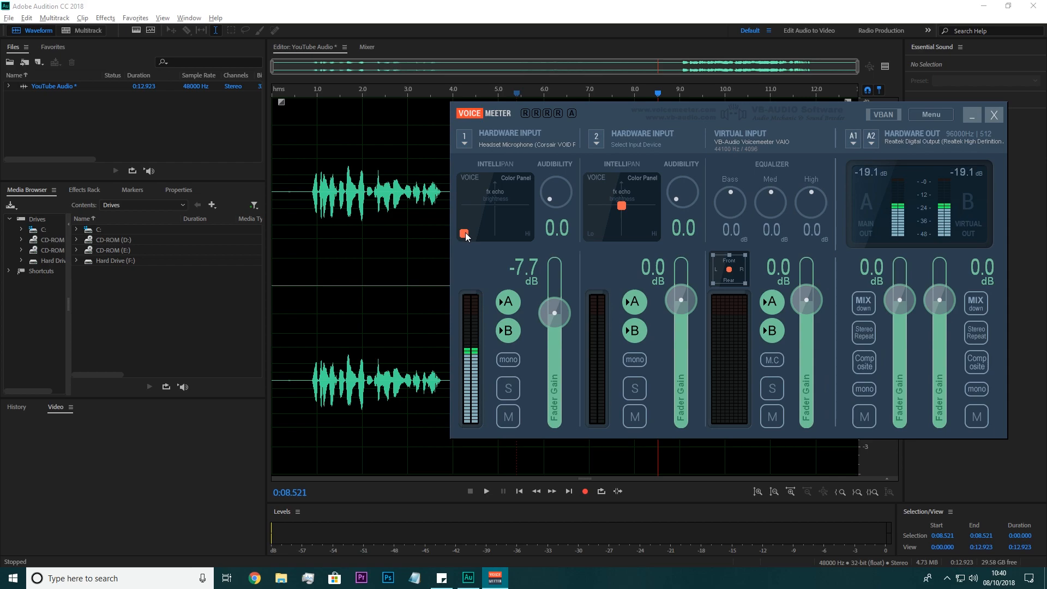
drag(466, 236, 451, 254)
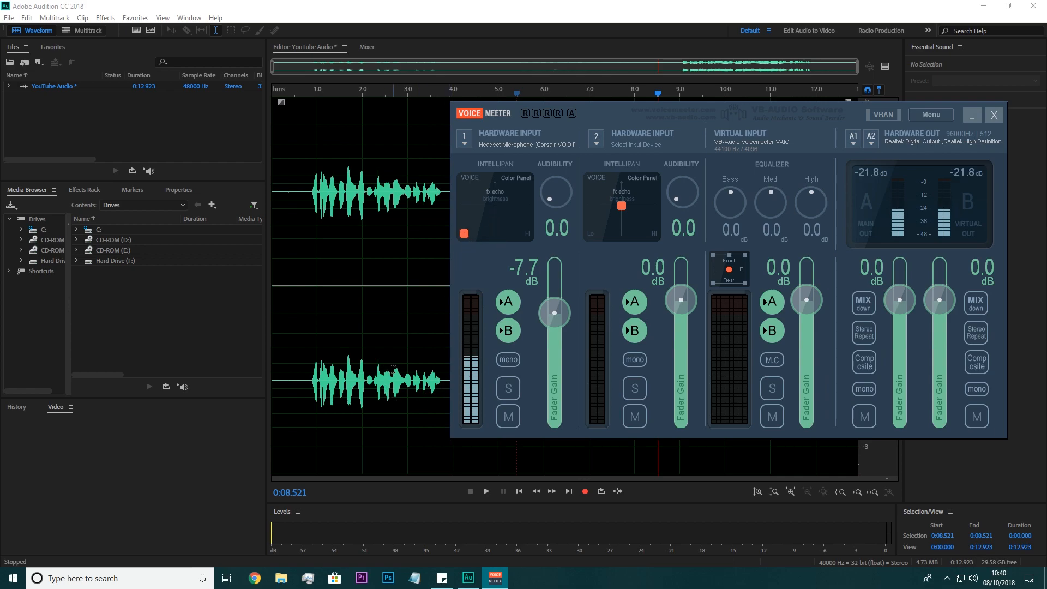
click(407, 341)
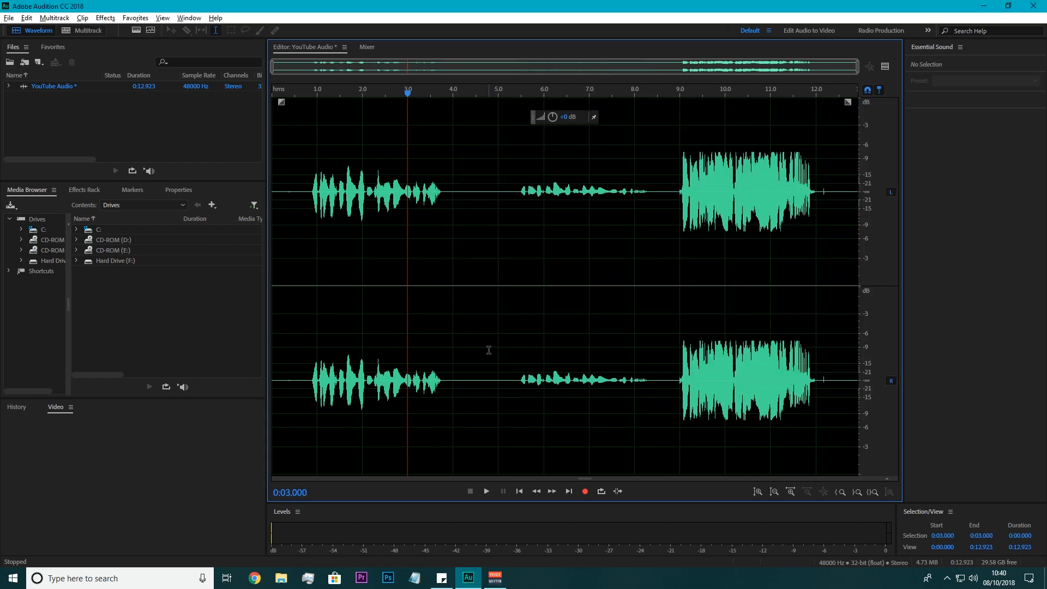
Play the quiet middle section from about 0:05.35, and the loud third section from about 0:08.47
click(514, 381)
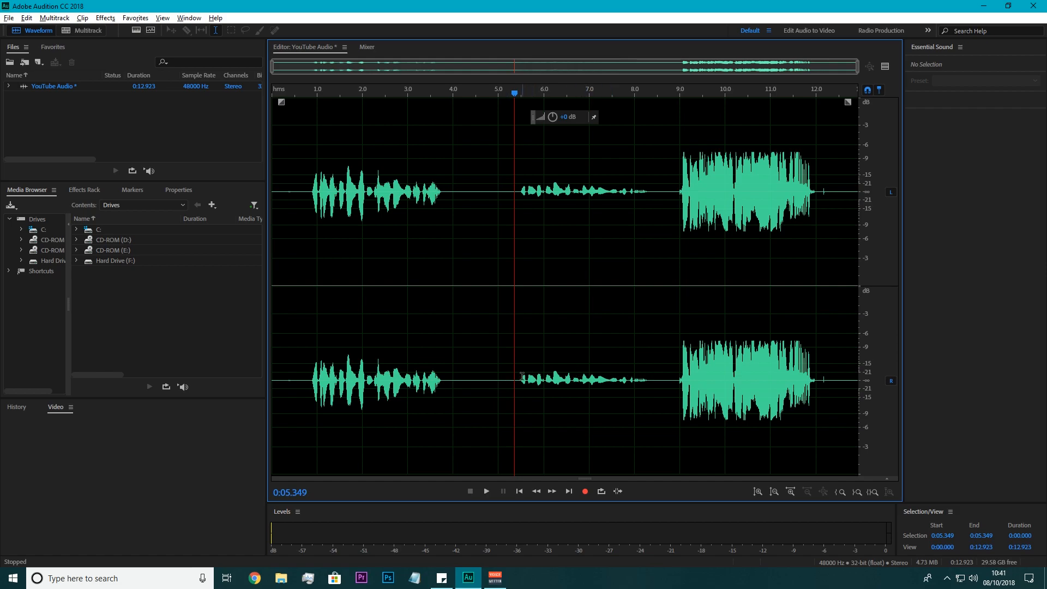
click(487, 491)
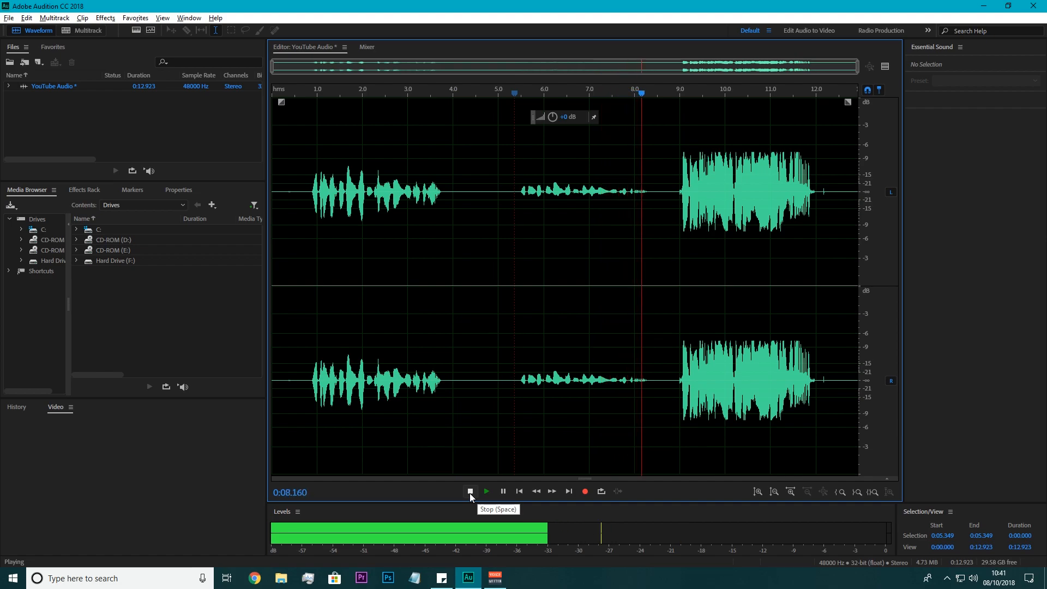
click(469, 492)
click(486, 492)
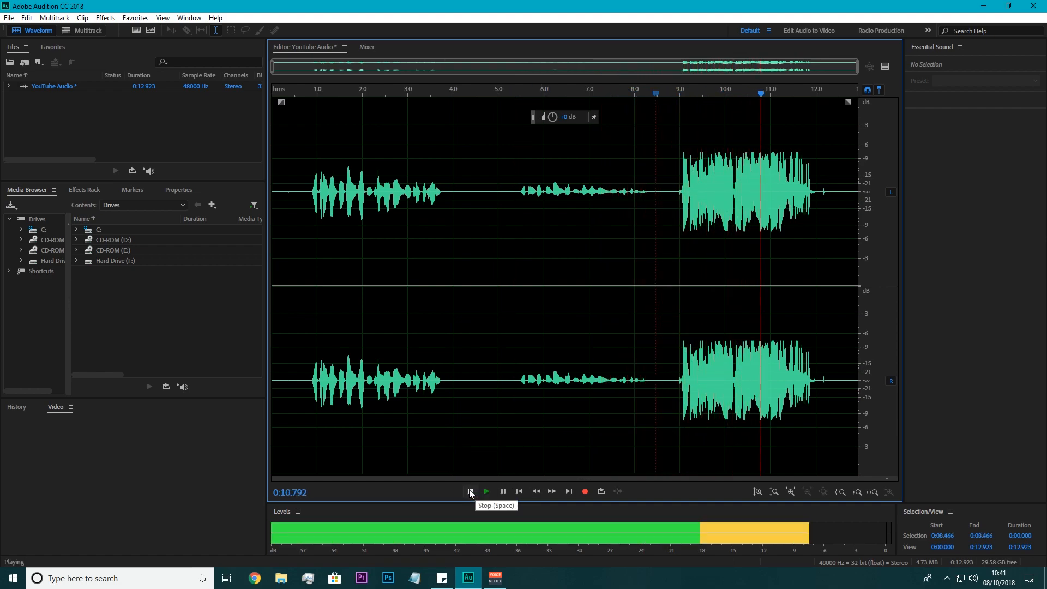
click(470, 491)
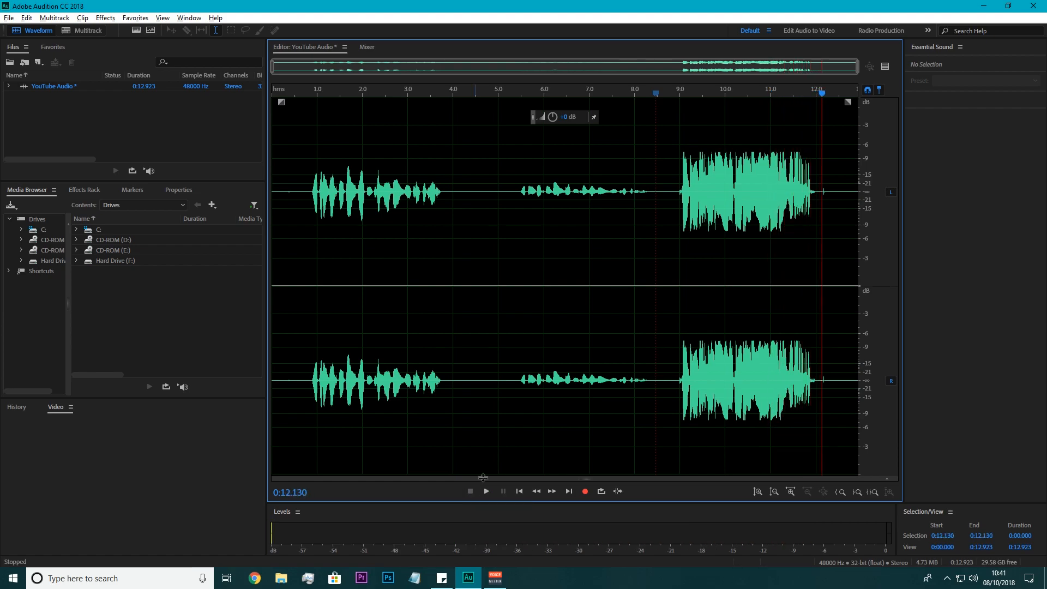
click(498, 394)
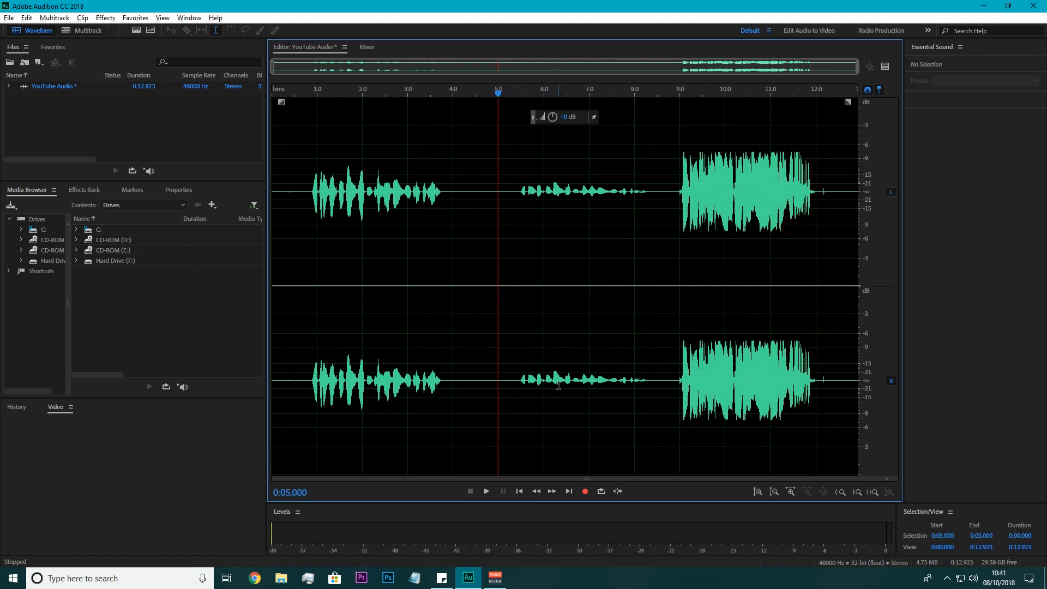
drag(674, 197, 822, 189)
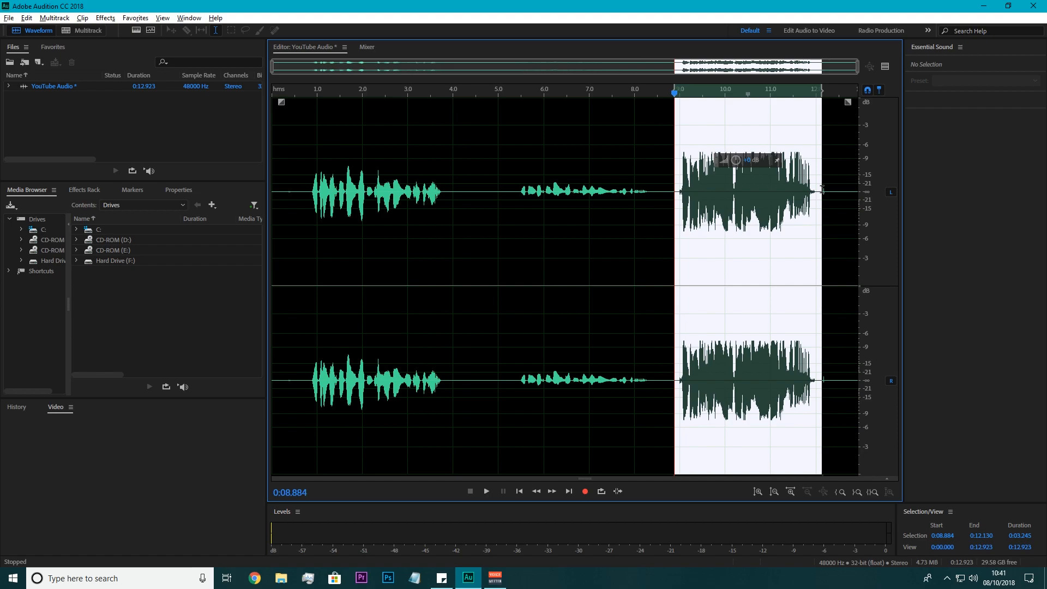
click(519, 196)
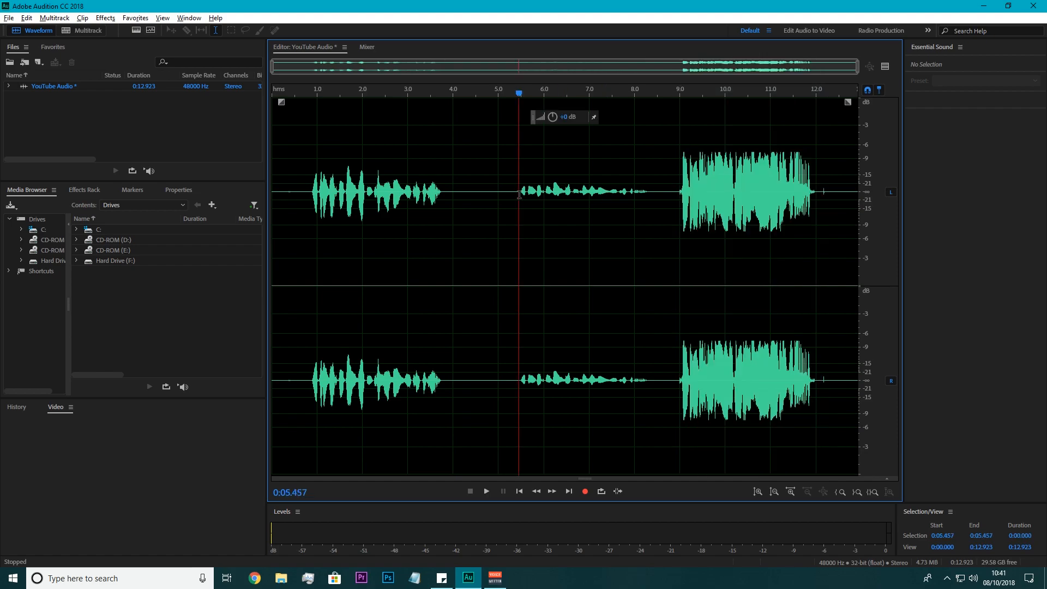
drag(651, 195, 515, 199)
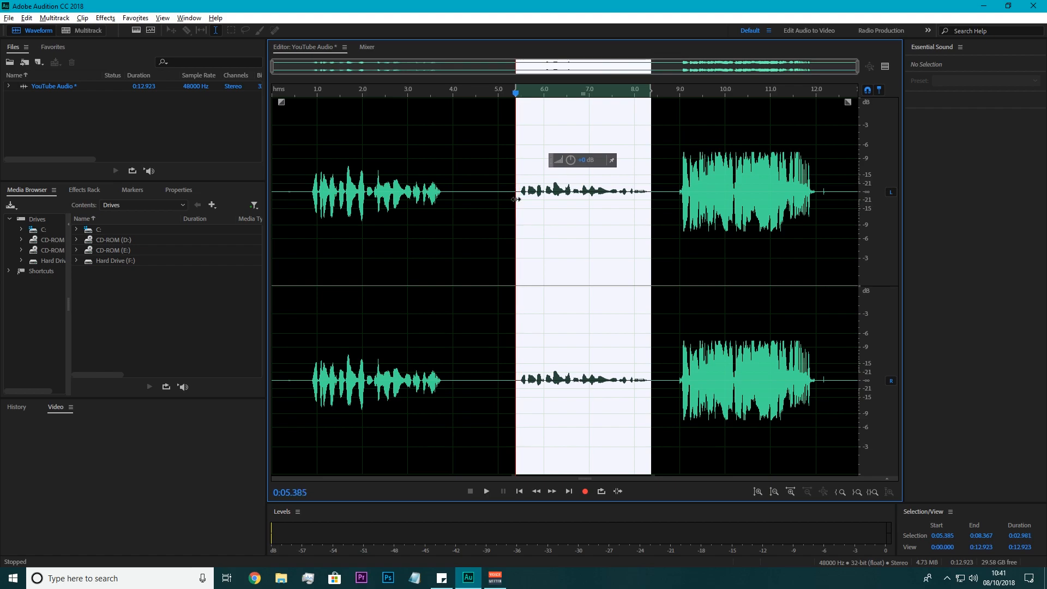
click(106, 20)
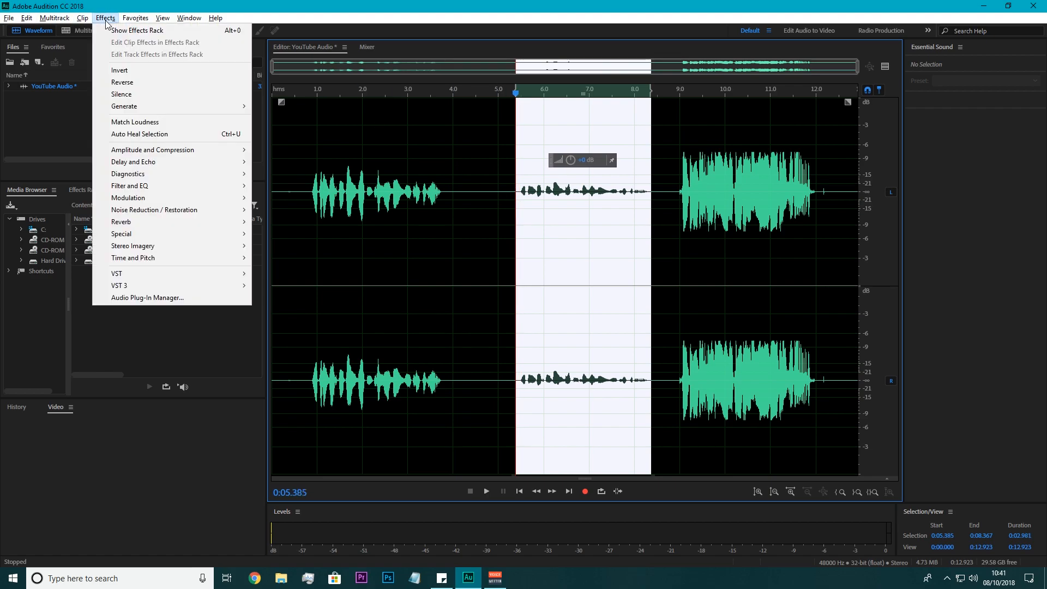
mouse_move(164, 148)
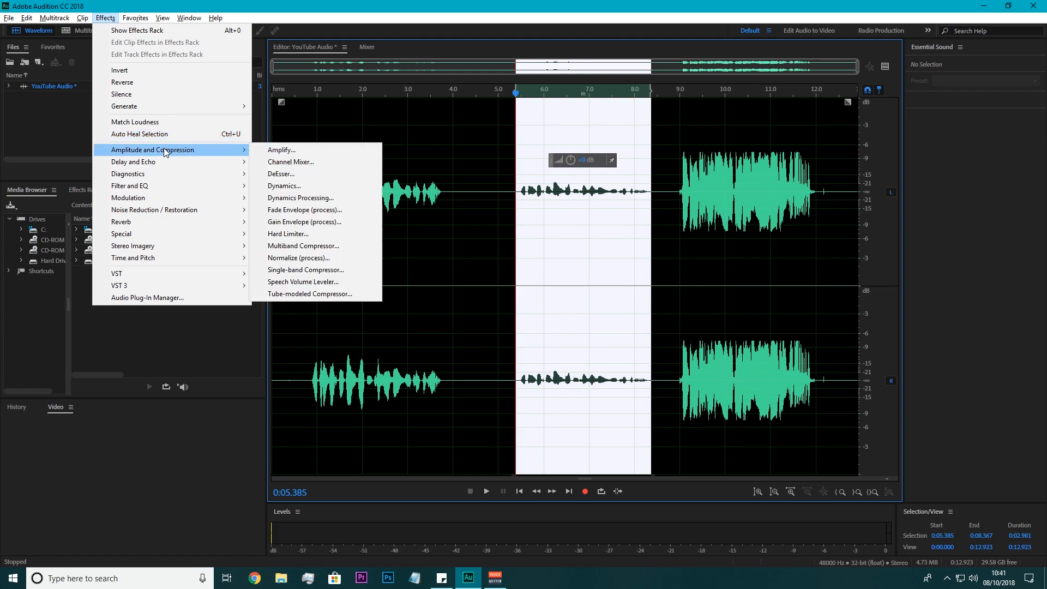
click(307, 258)
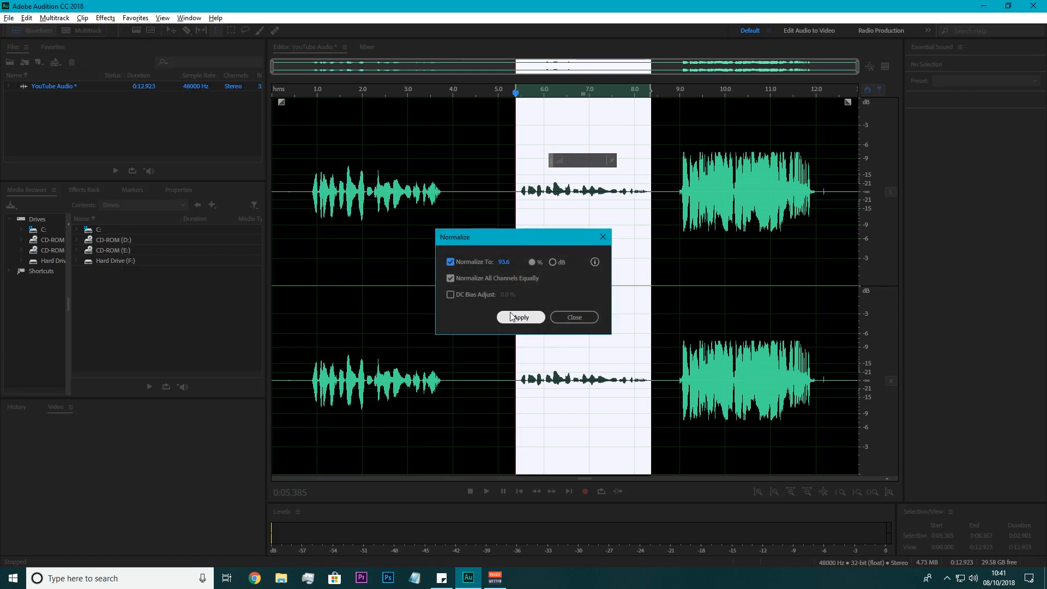
click(574, 317)
Select about 0.64 s of background noise between the first and second speech sections, and capture it as the noise print
click(485, 377)
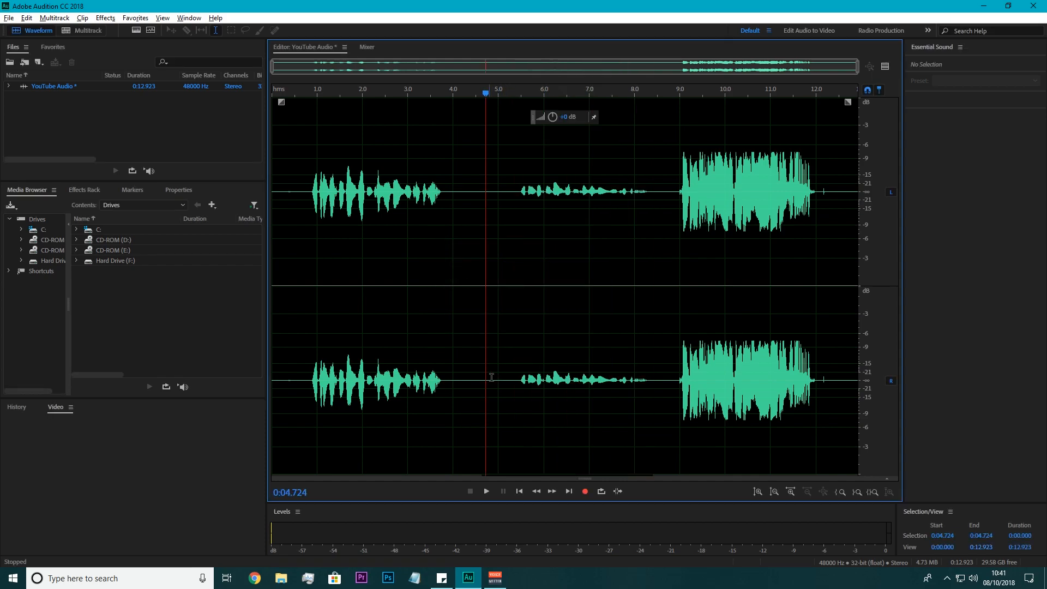
drag(498, 377, 469, 378)
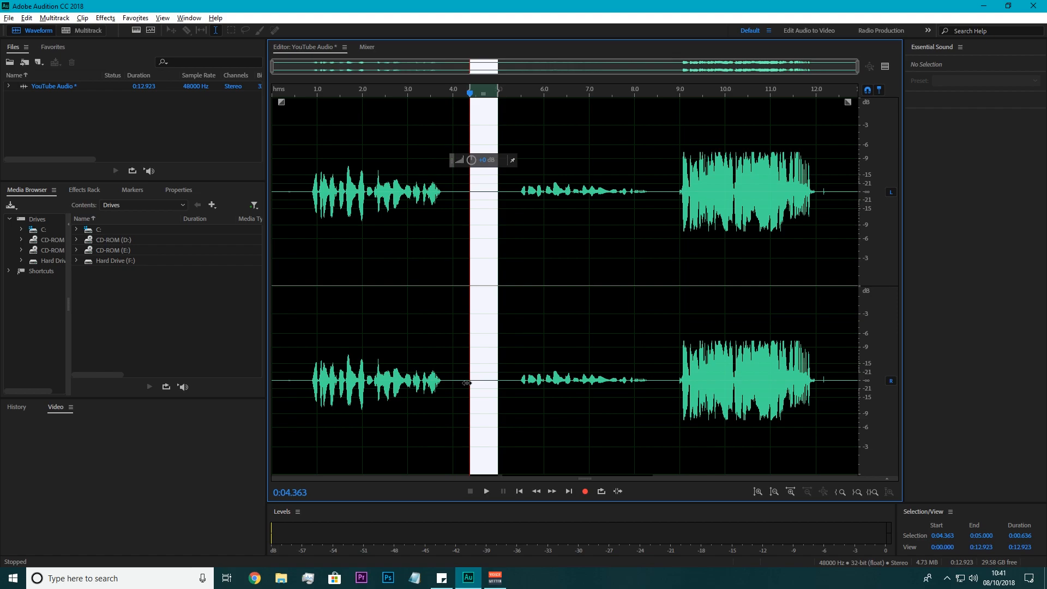
key(shift+p)
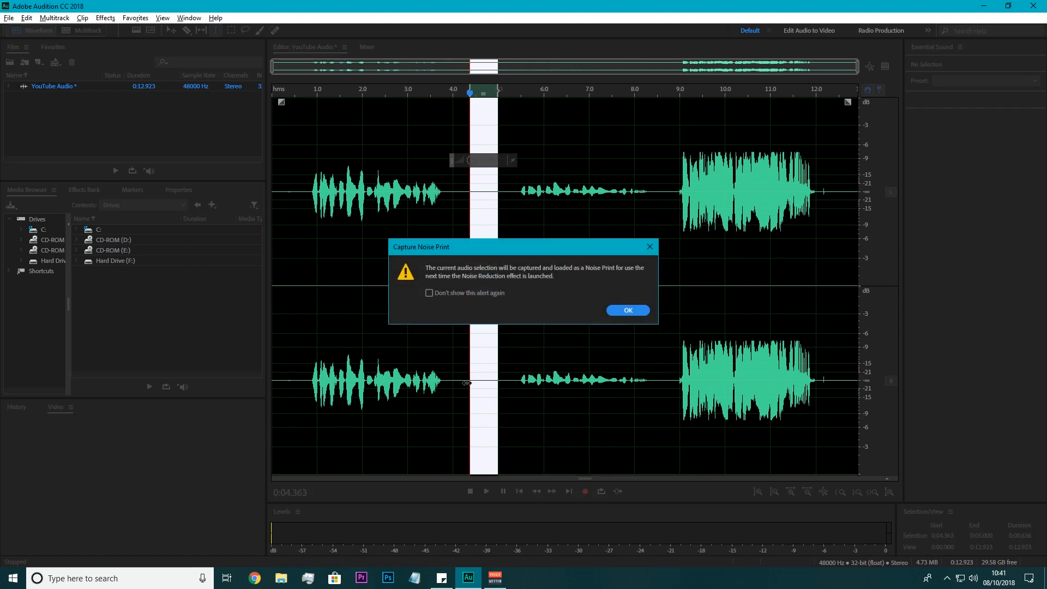
key(Return)
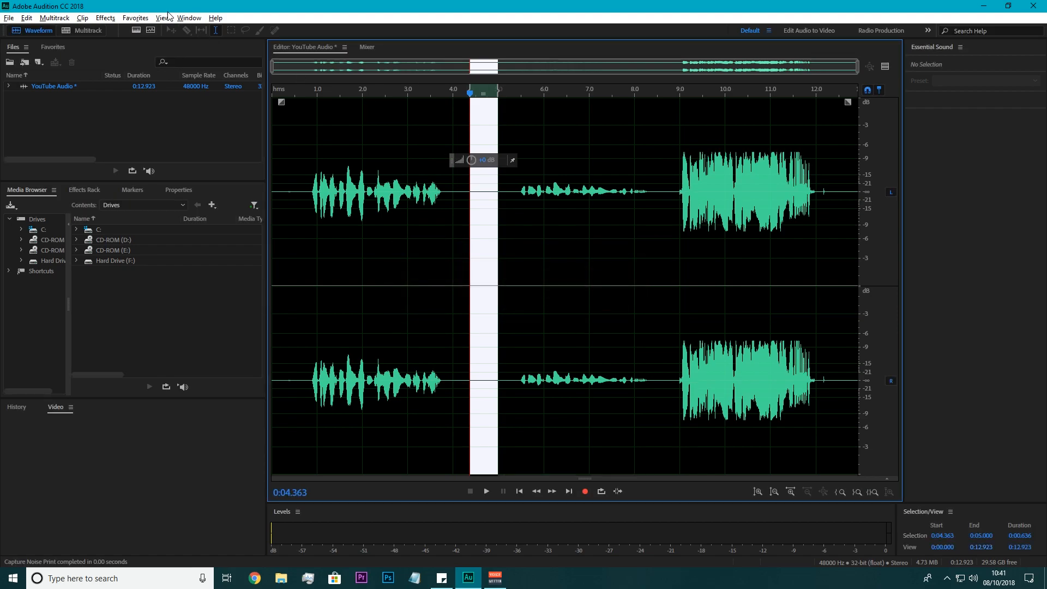
Recapture the selected background noise between the first and second speech sections as the noise print, and clear the selection
click(105, 18)
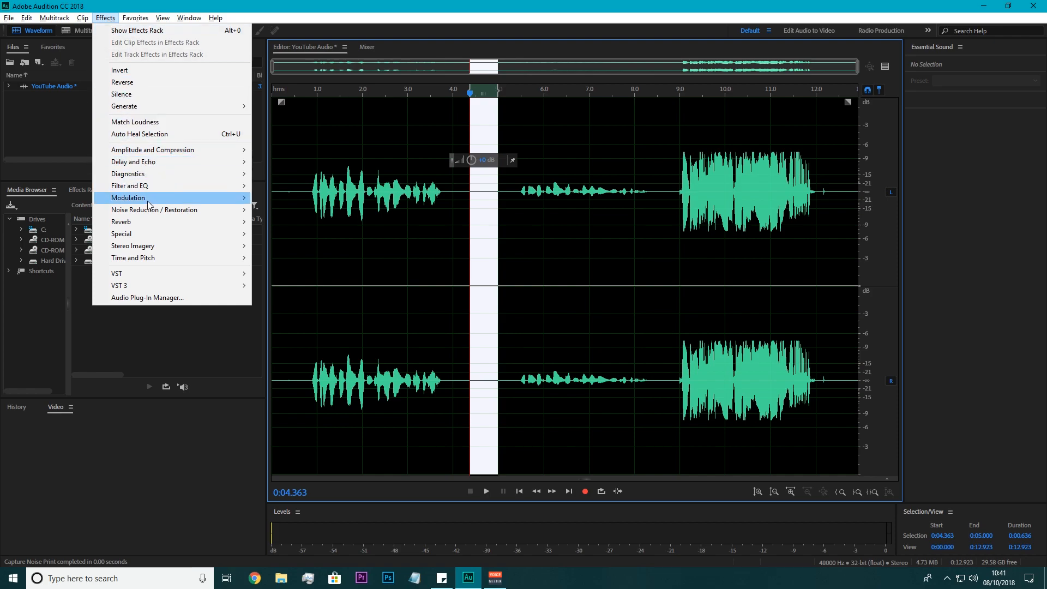
mouse_move(147, 211)
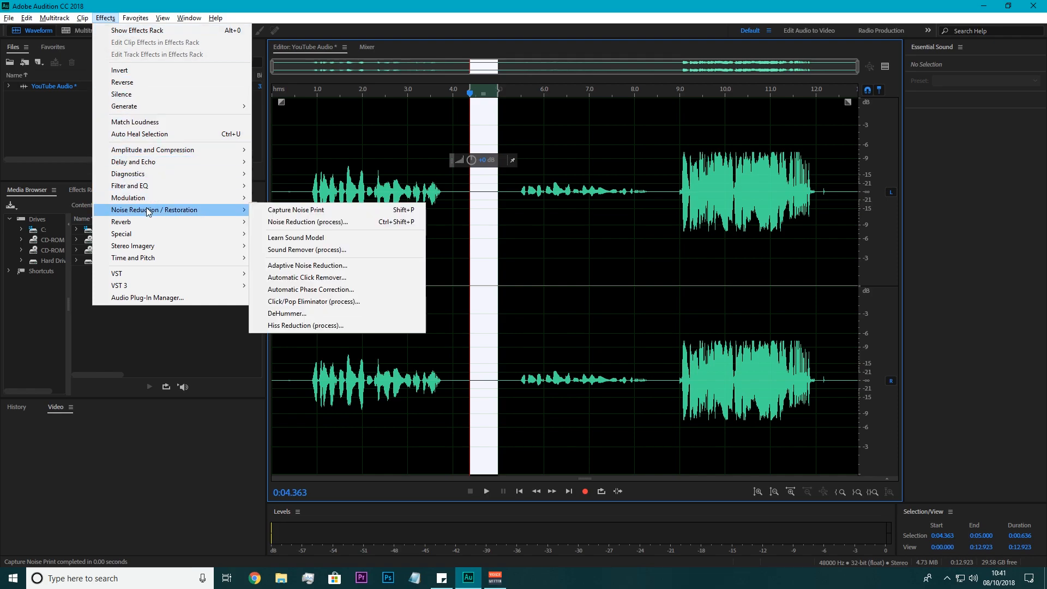
click(293, 212)
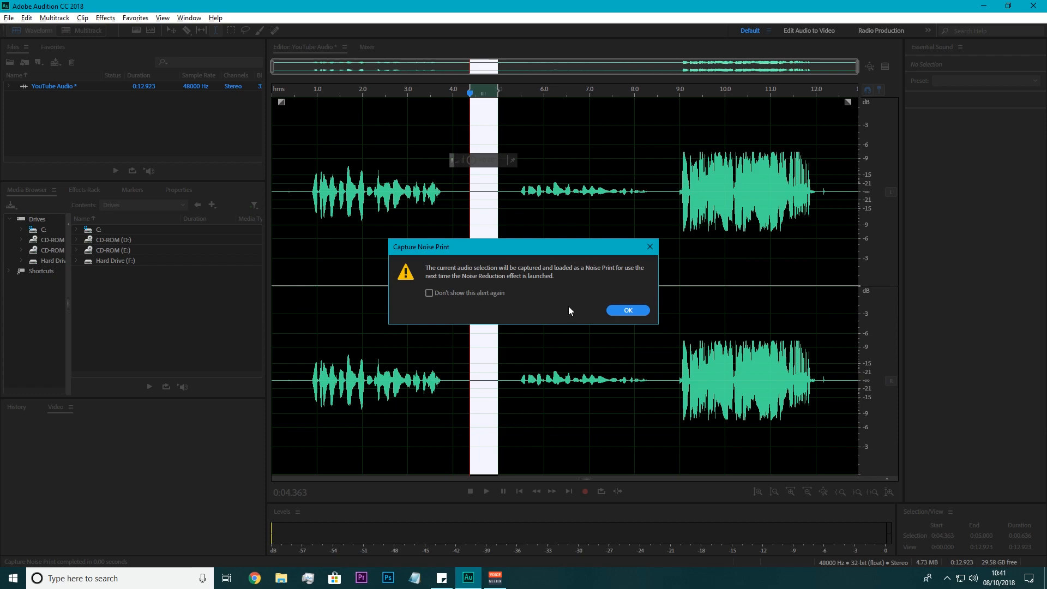
click(627, 310)
click(508, 289)
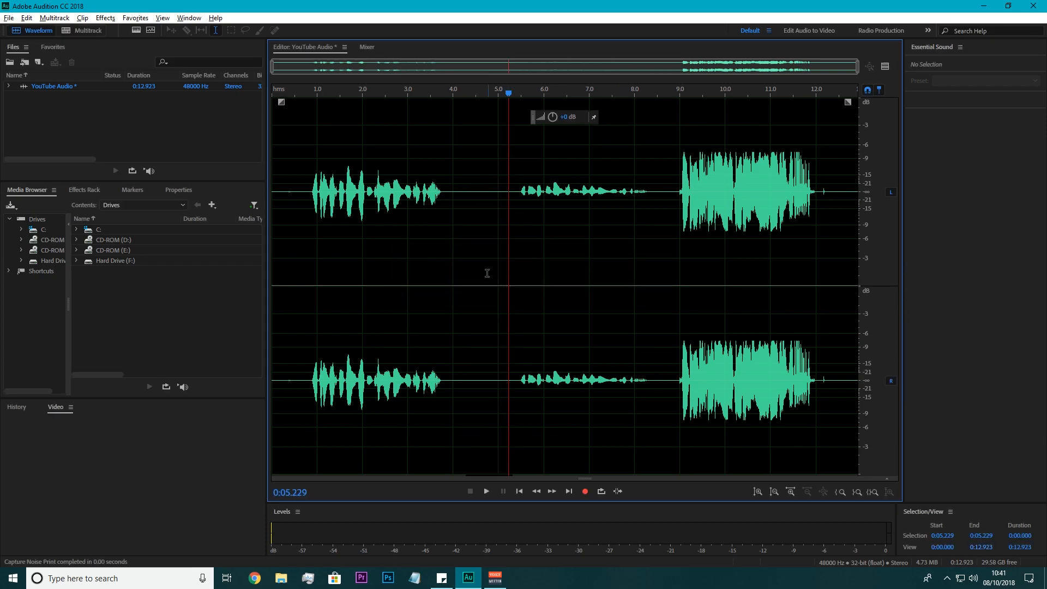
Select the quiet middle speech section from about 0:05.17 to 0:08.67, open the Noise Reduction process for it, and view its presets
drag(506, 253, 664, 253)
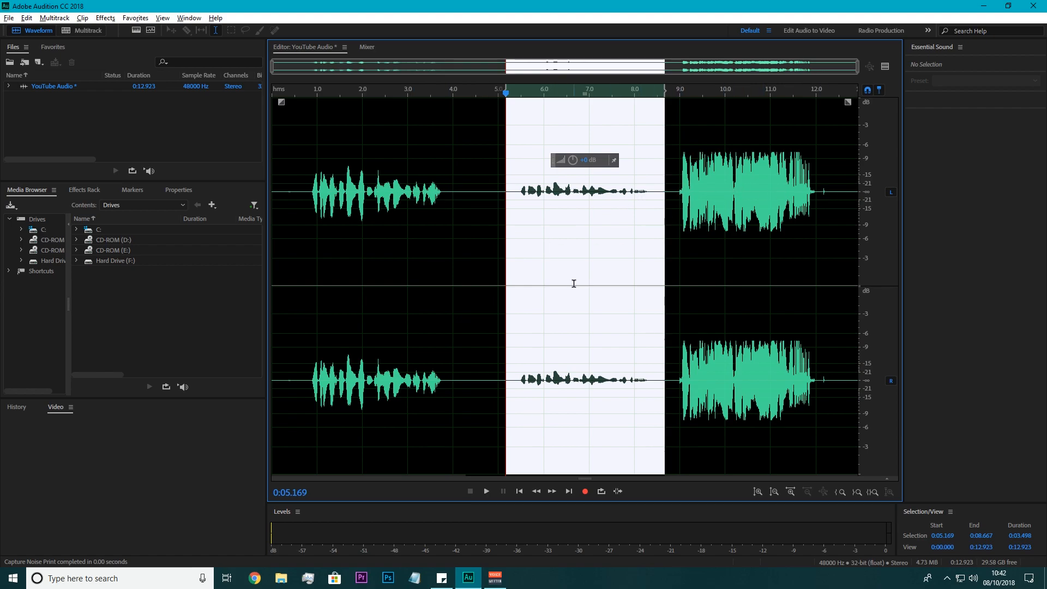
click(104, 18)
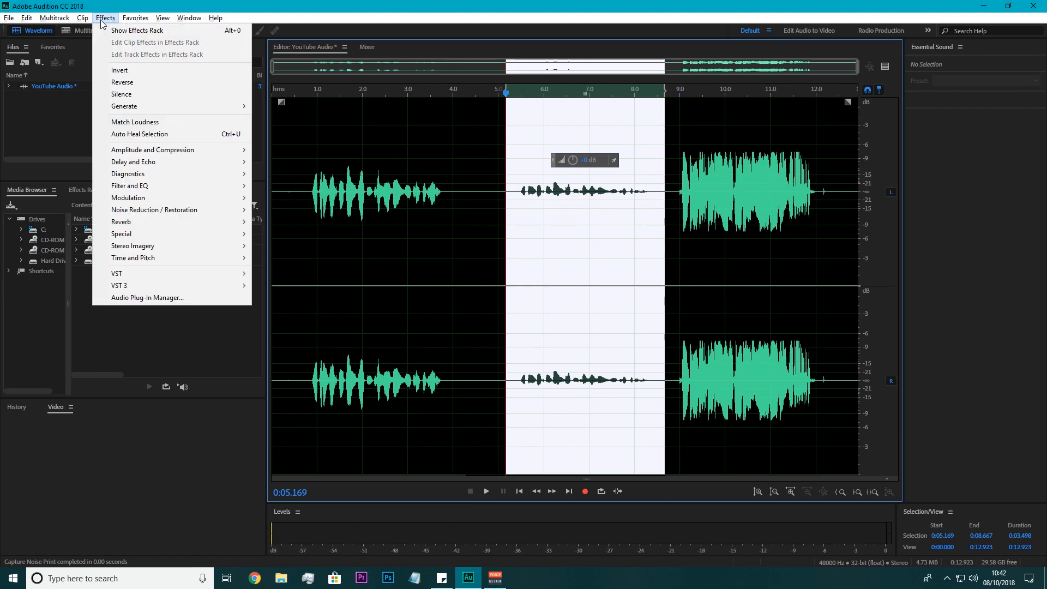
mouse_move(153, 211)
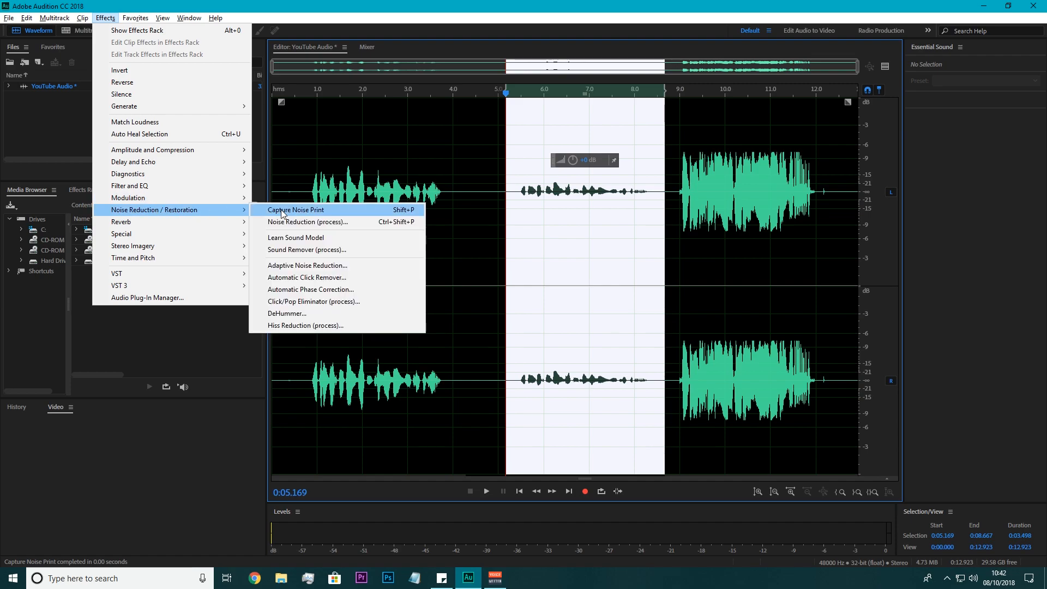
click(311, 223)
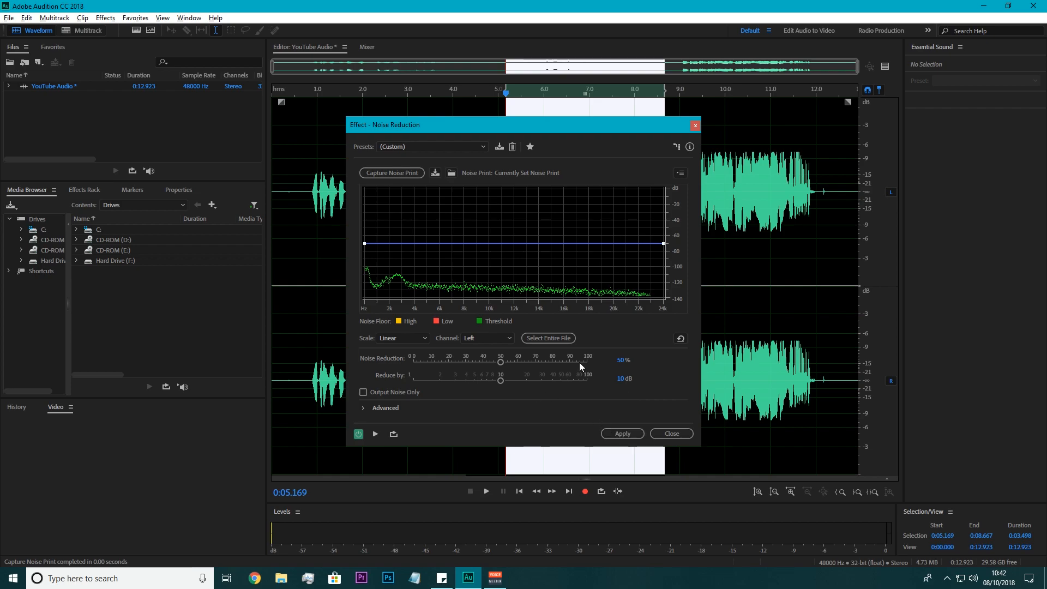
click(429, 146)
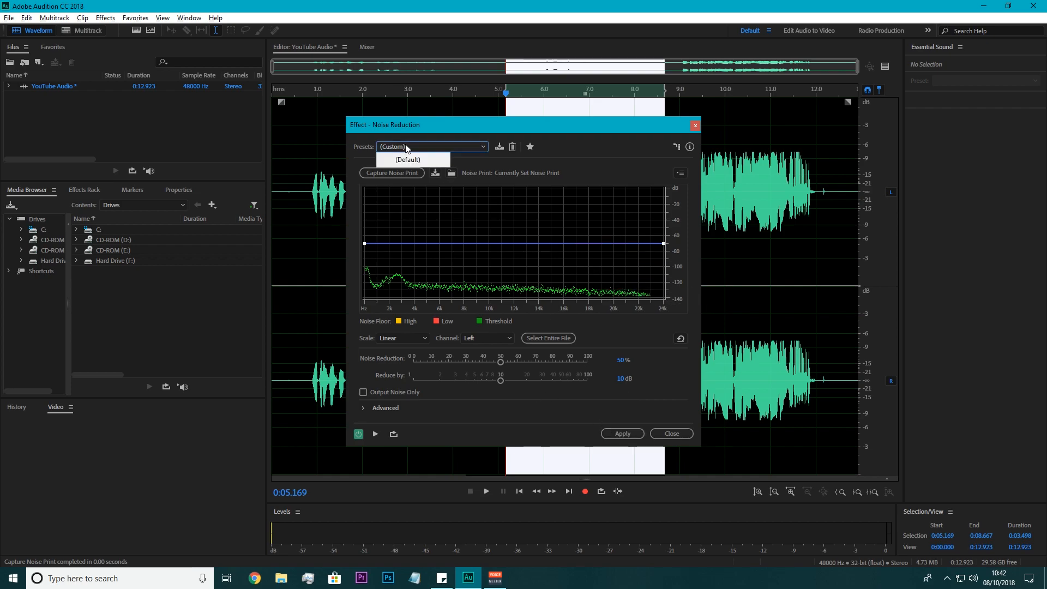
click(427, 148)
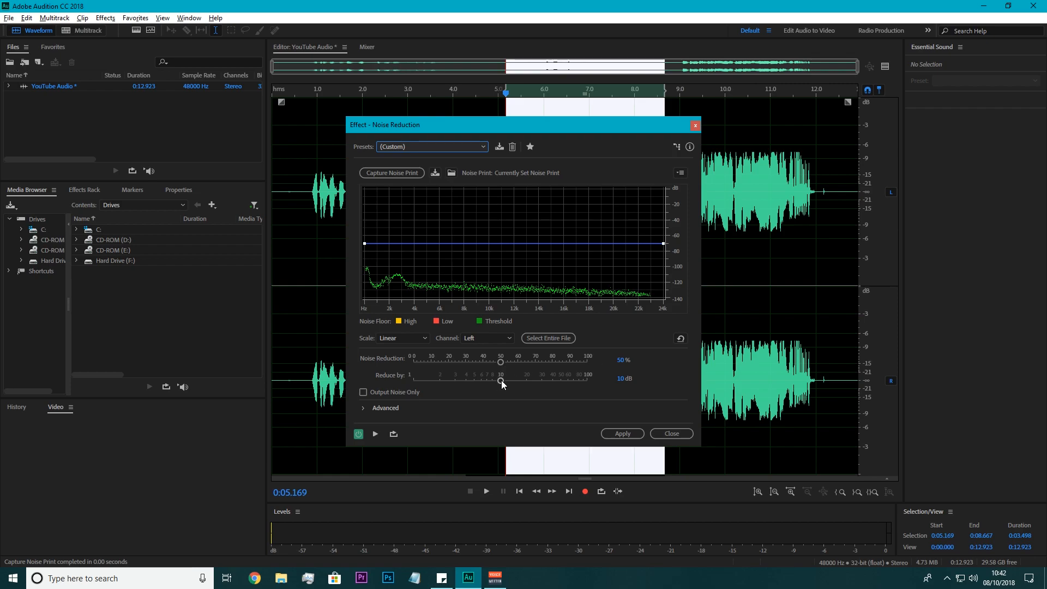
Set Reduce by to 10 dB with Noise Reduction at 50%, and apply the noise reduction to the selected middle section
mouse_move(505, 380)
mouse_down()
mouse_move(567, 386)
mouse_move(501, 384)
mouse_up()
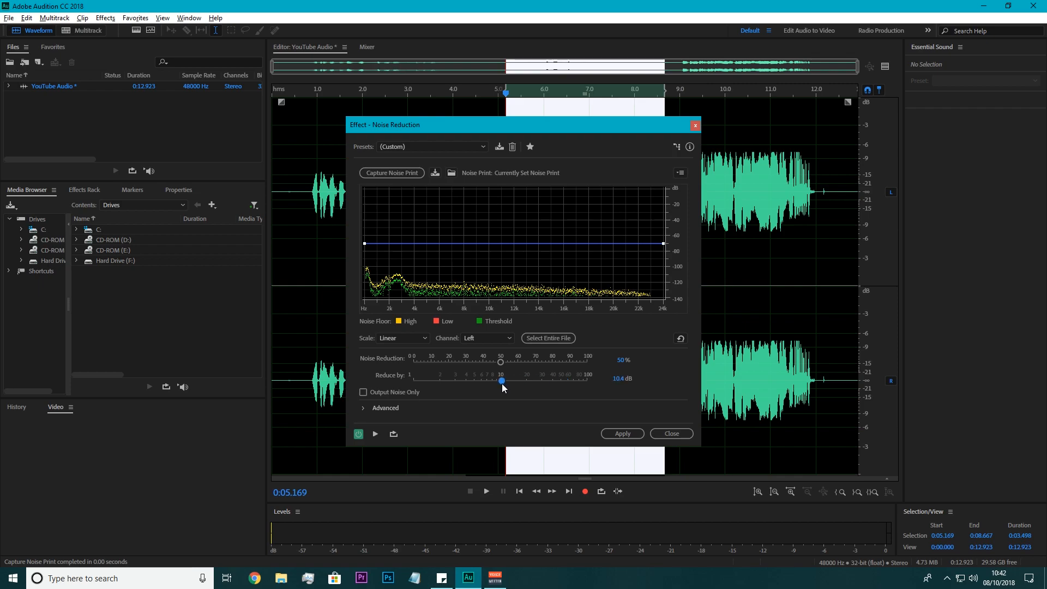
click(617, 381)
text(10)
key(Return)
click(613, 430)
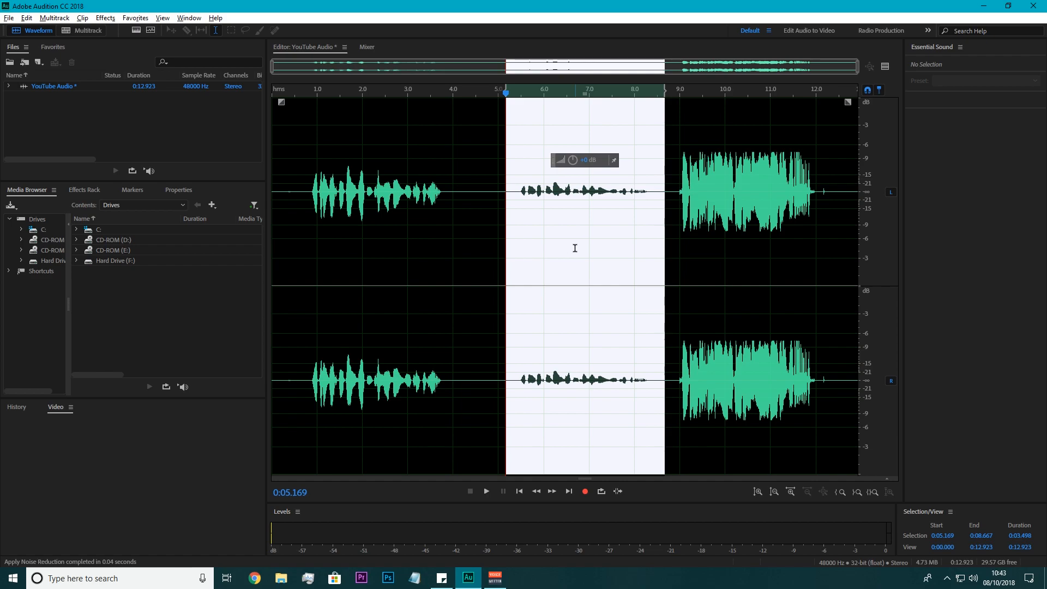
Normalize the selected middle speech section, keeping all channels normalized equally
click(108, 19)
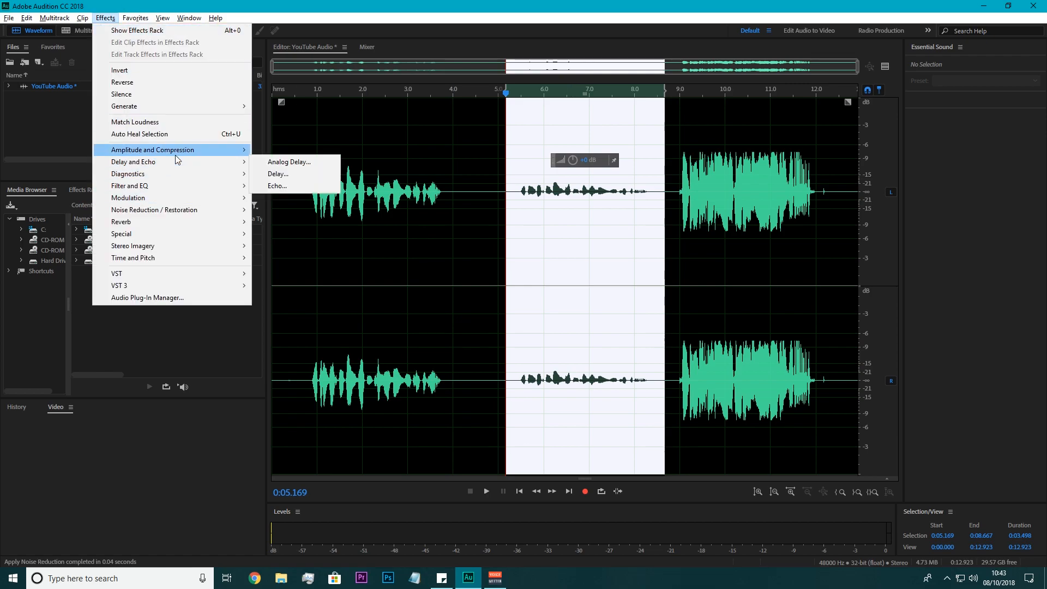
mouse_move(175, 155)
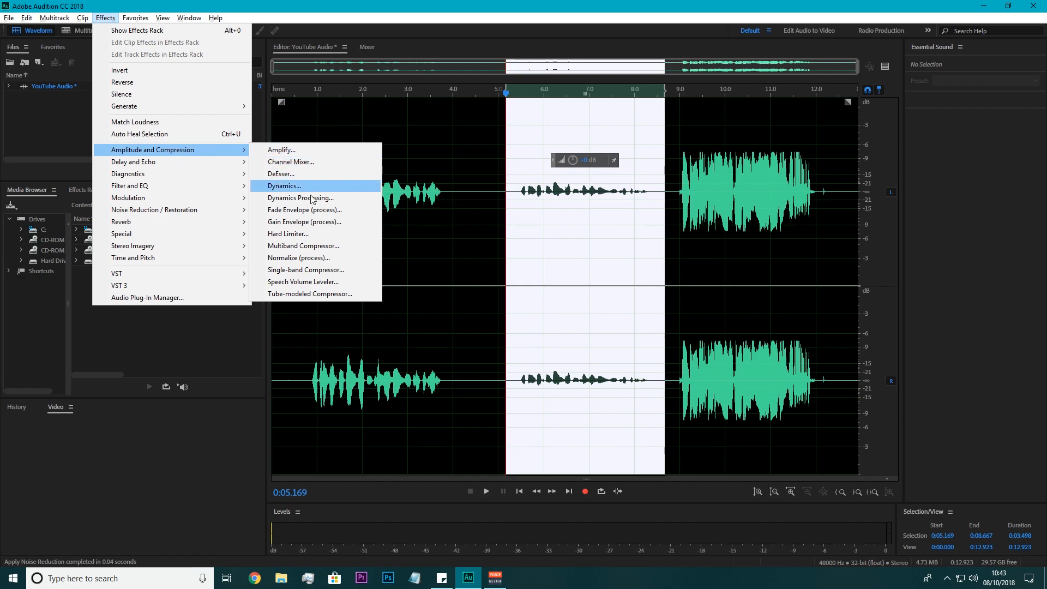
click(299, 258)
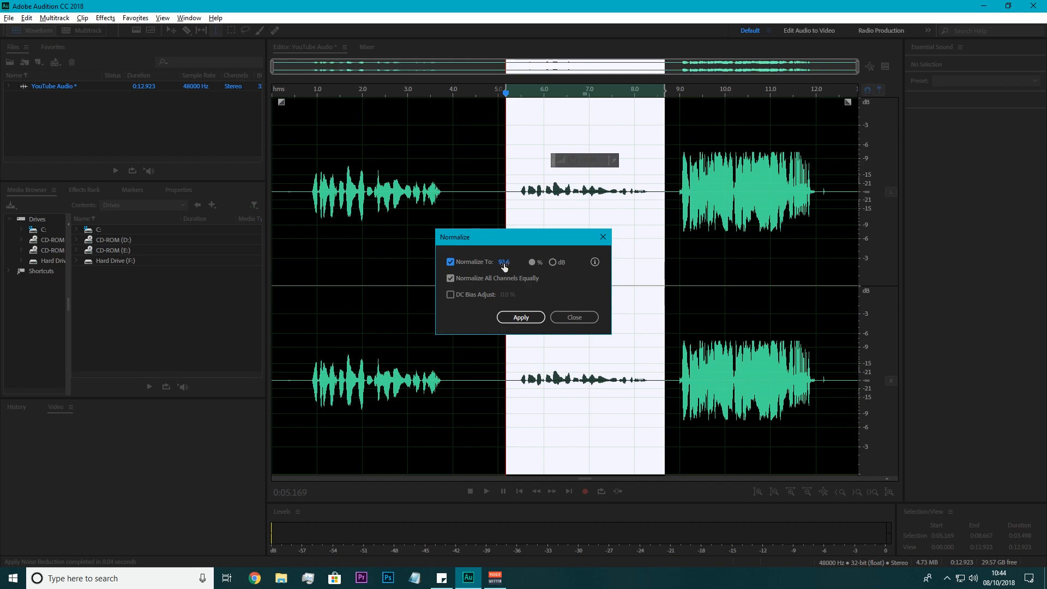
click(515, 317)
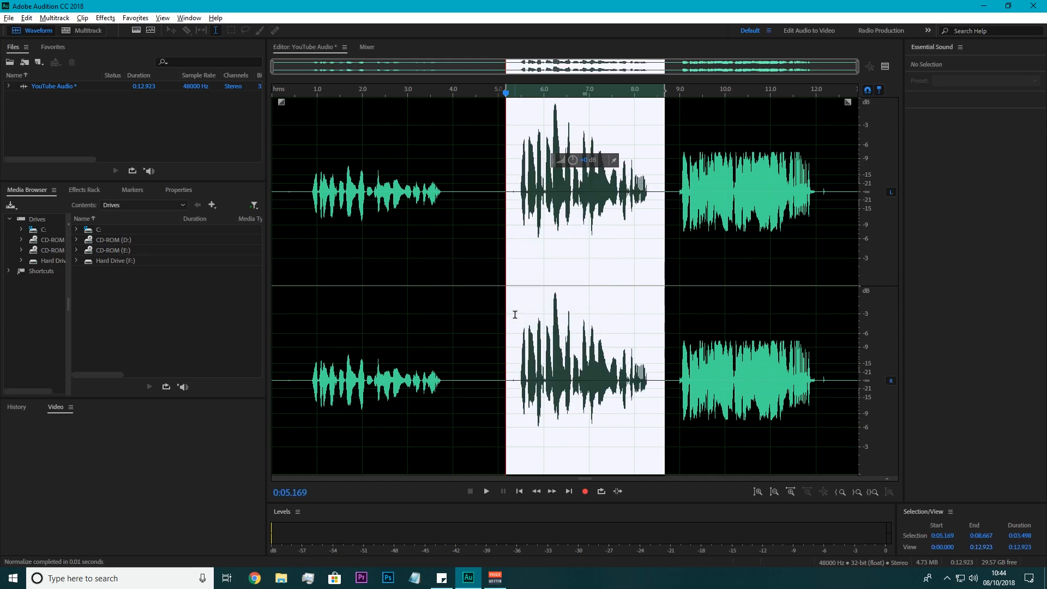
Play the normalized middle section from about 0:05.40 to hear its level, and stop after it ends
click(517, 252)
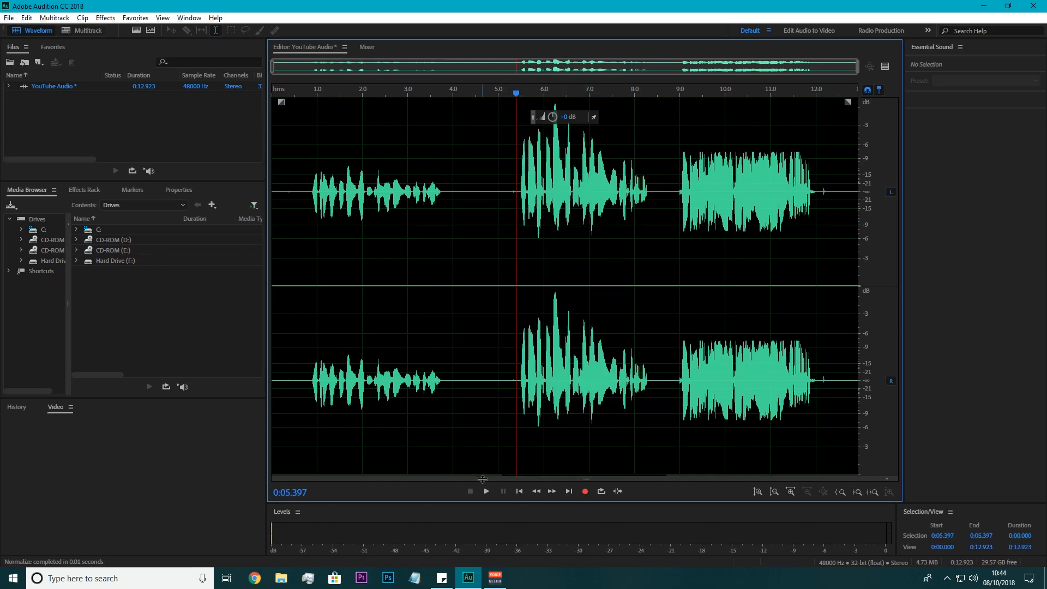
click(488, 495)
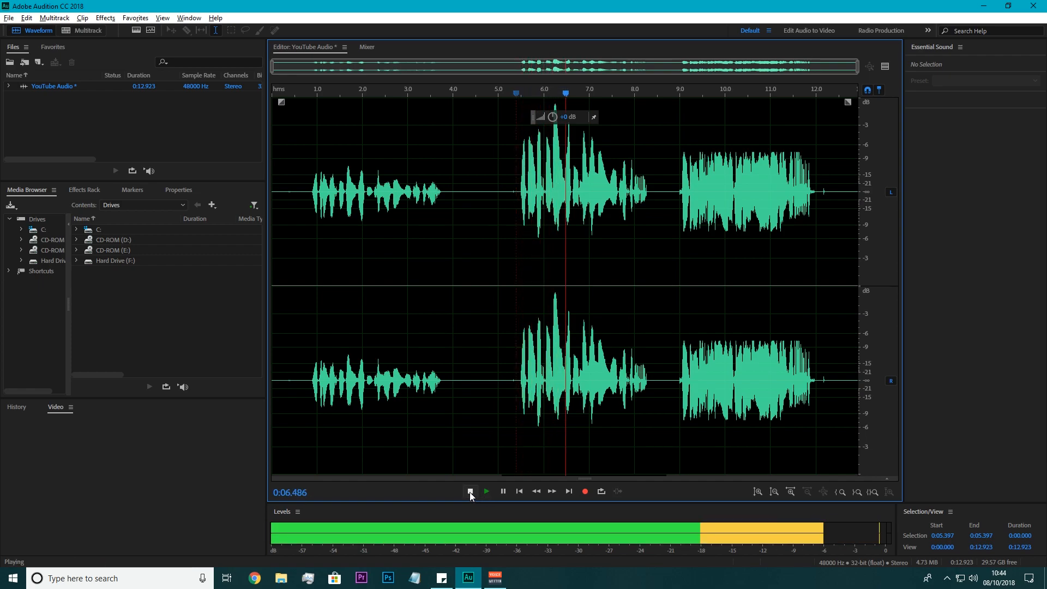
click(470, 492)
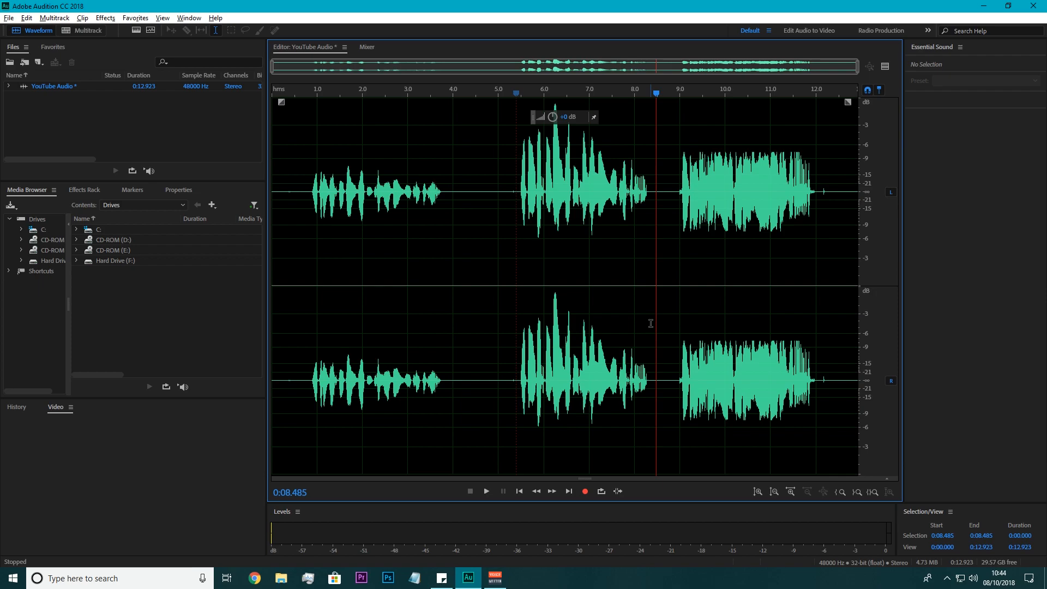
Apply the Single-band Compressor to the middle section, about 0:05.37 to 0:08.37, with threshold -12 dB and ratio 4:1, and play it back
click(518, 223)
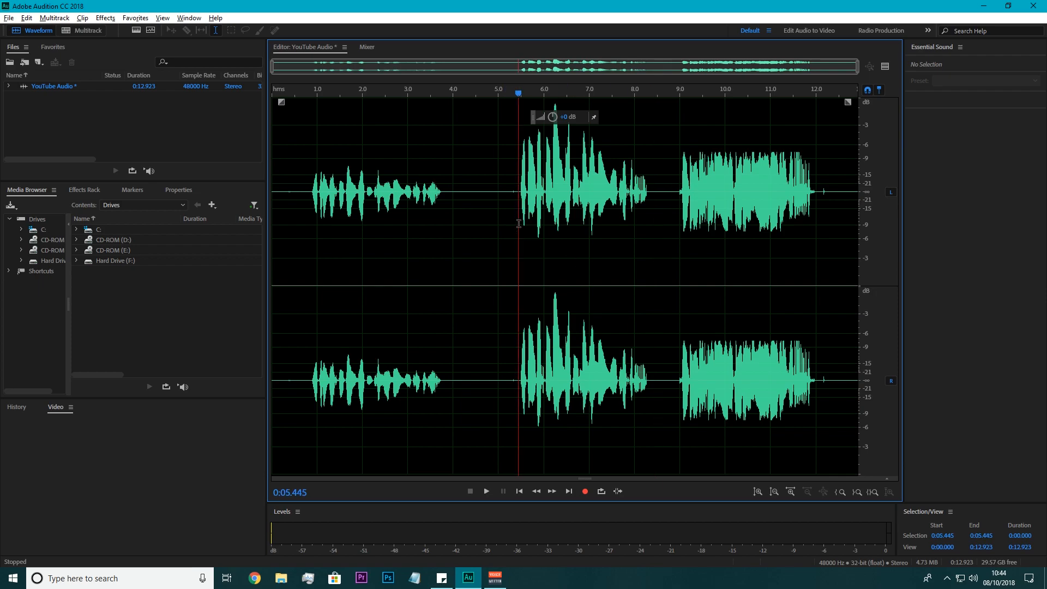
drag(515, 210, 650, 209)
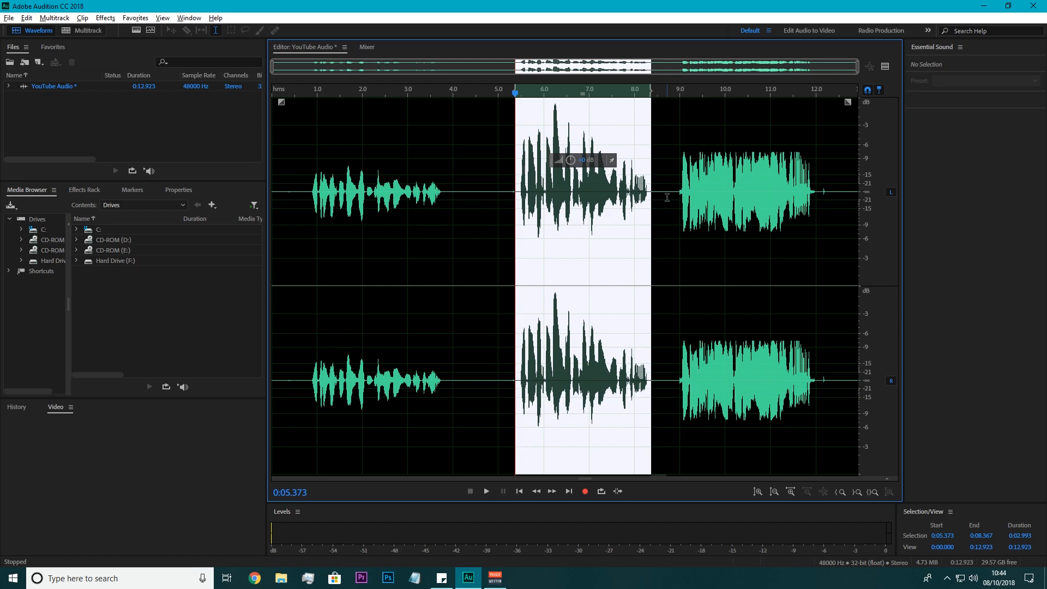
click(107, 19)
mouse_move(133, 151)
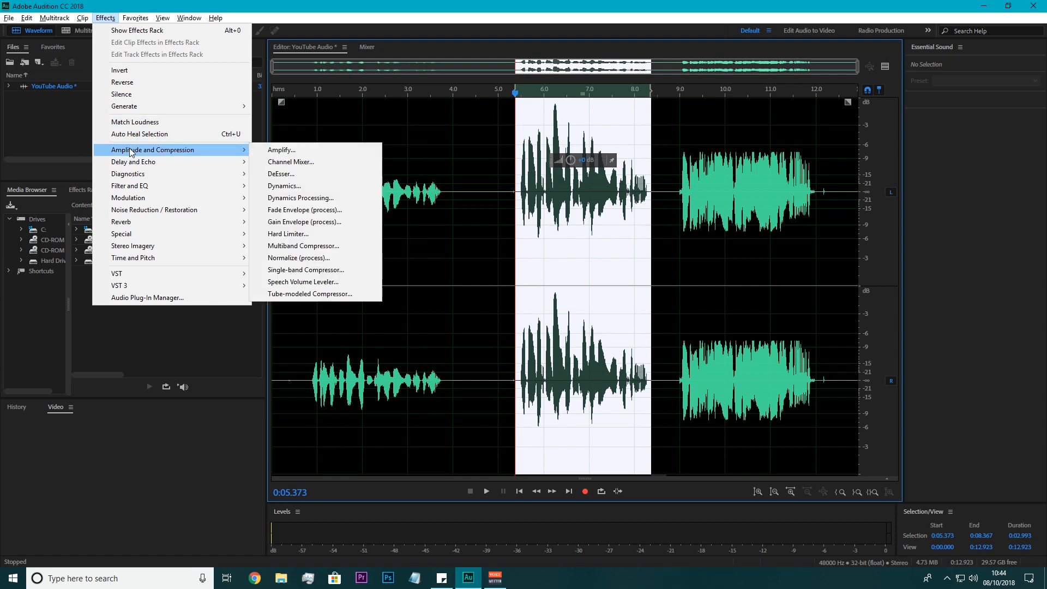
click(312, 269)
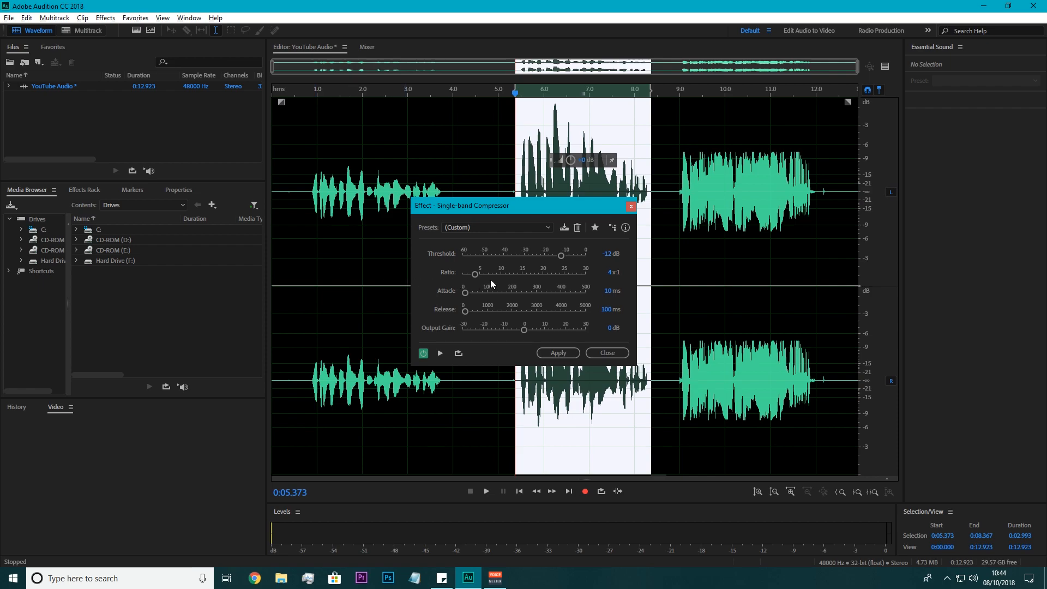
click(532, 227)
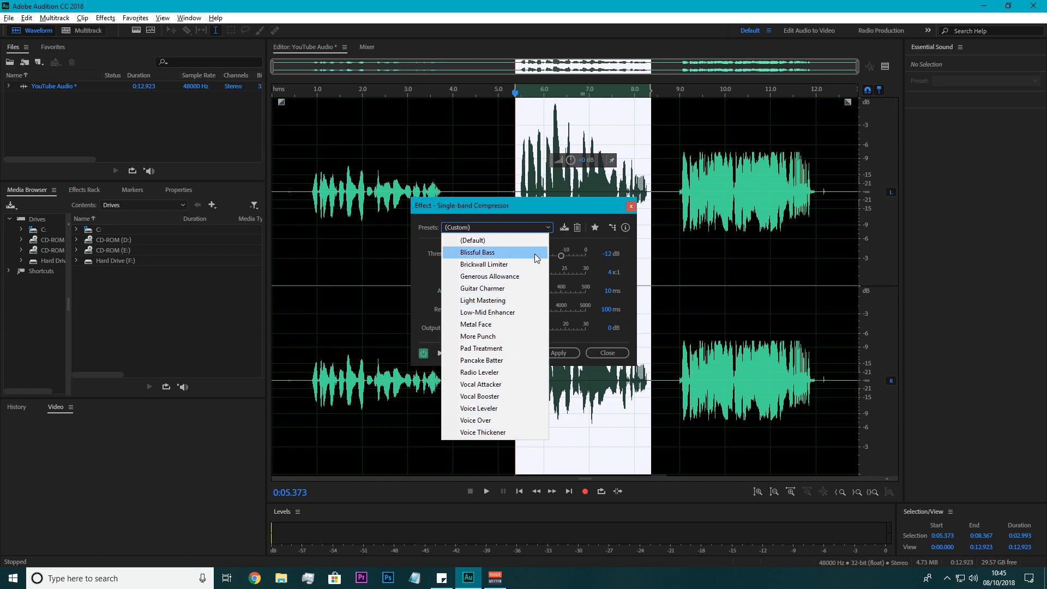
click(539, 227)
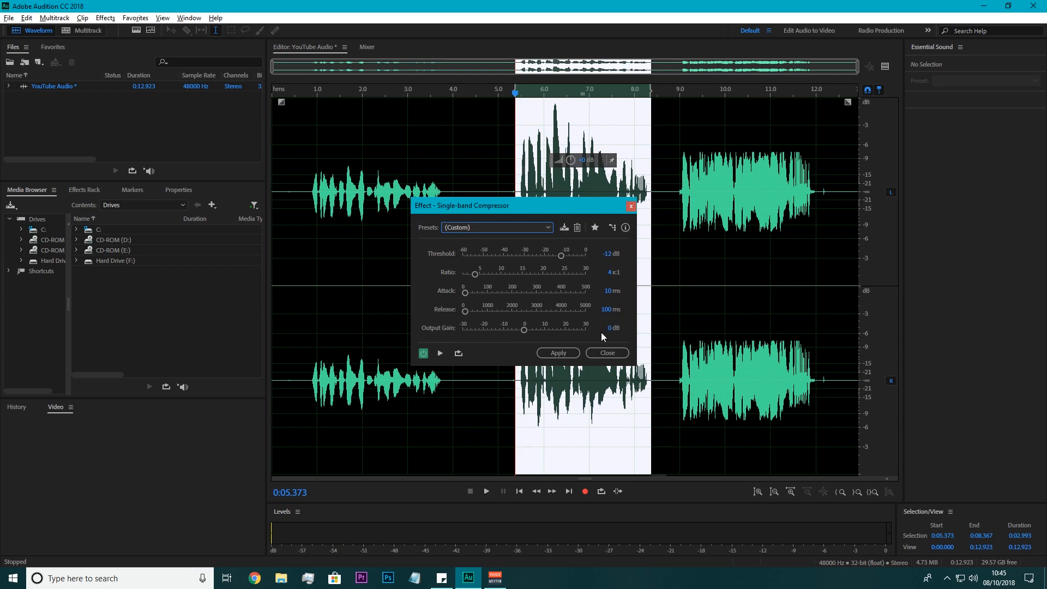
click(558, 353)
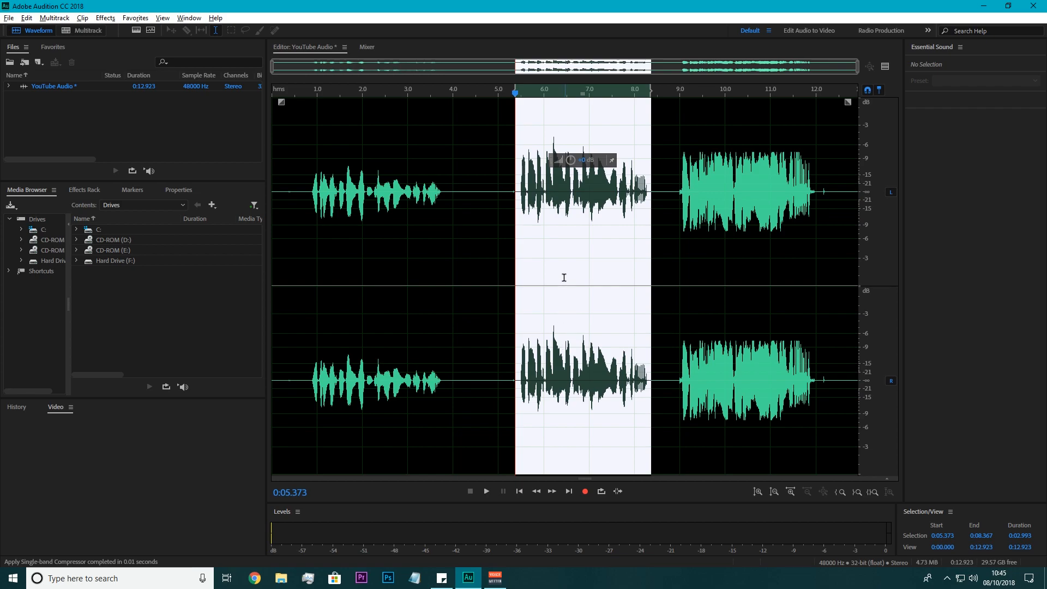
click(486, 492)
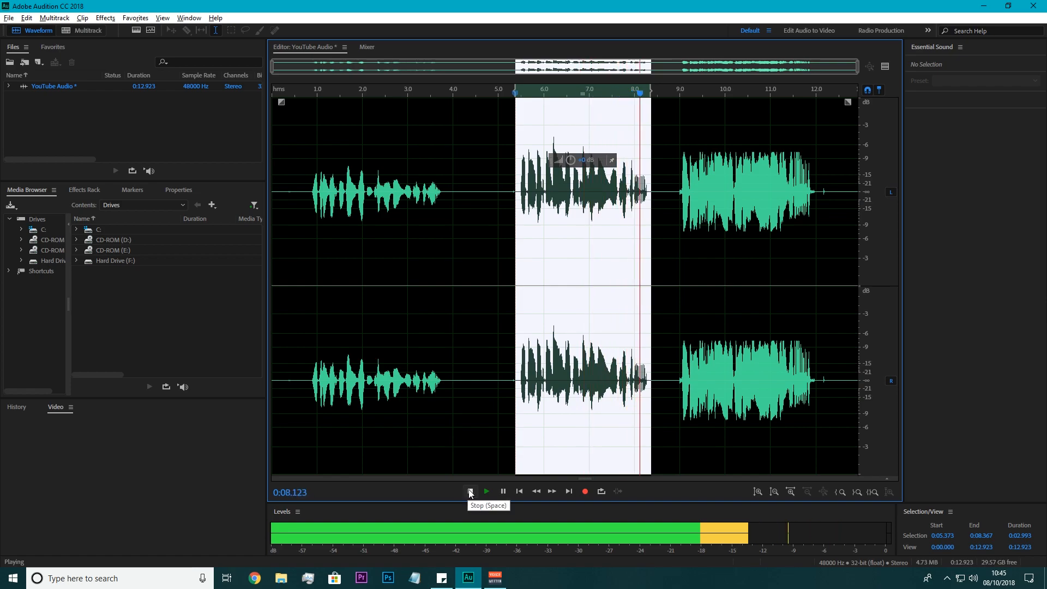
click(520, 384)
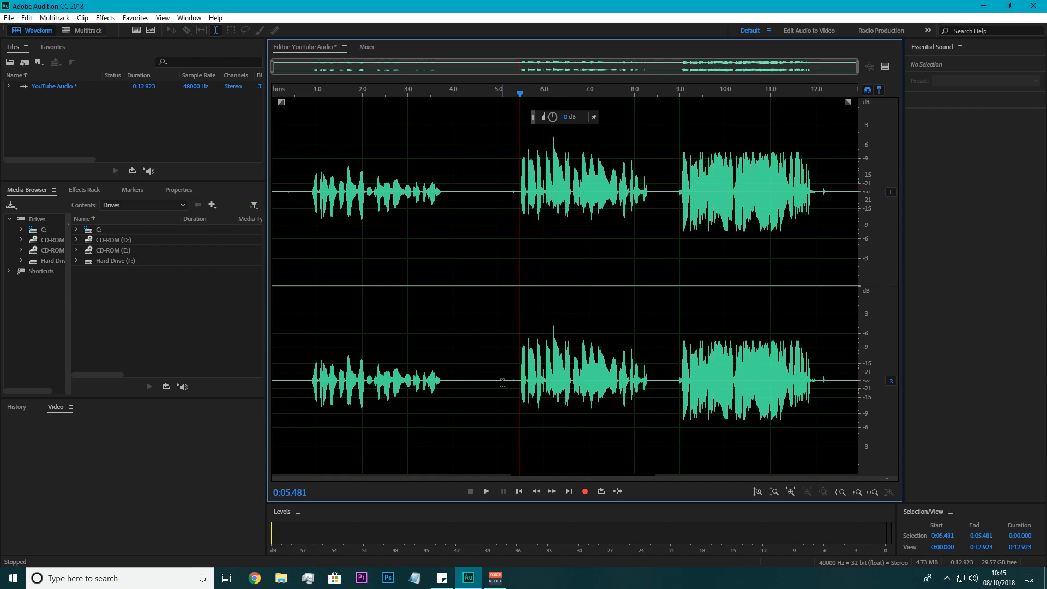
Apply Dynamics Processing to the whole recording using the Voice Over preset, with the curve's upper end raised to a ratio of about 1.60:1
click(105, 17)
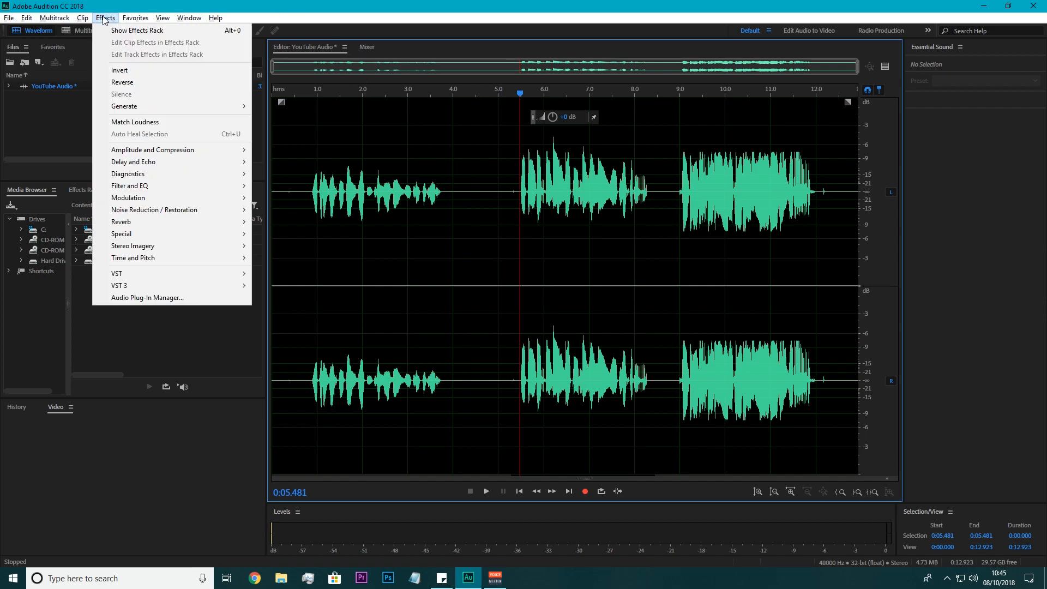
mouse_move(168, 152)
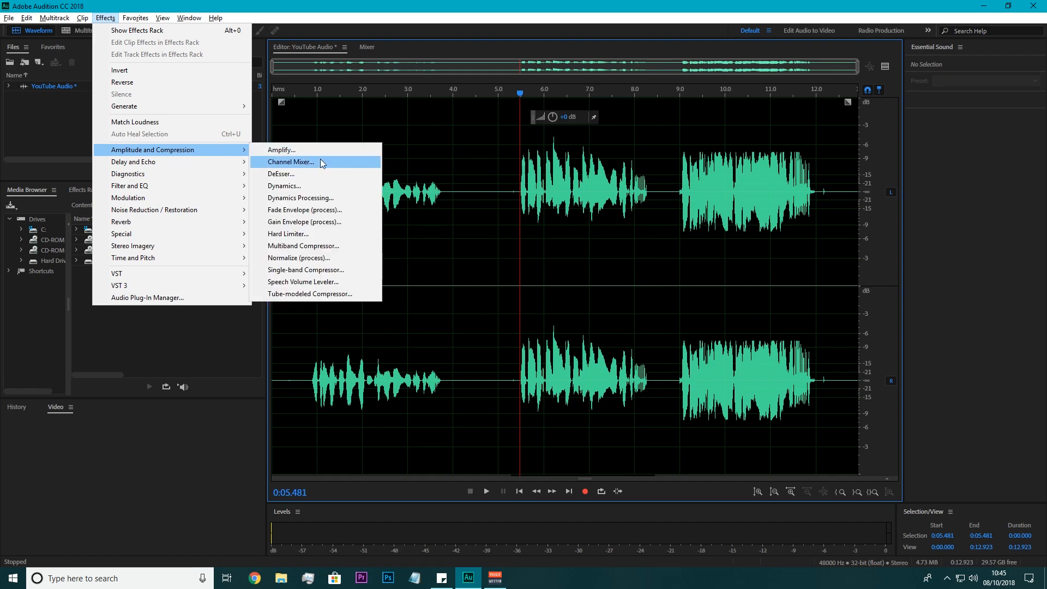
click(325, 199)
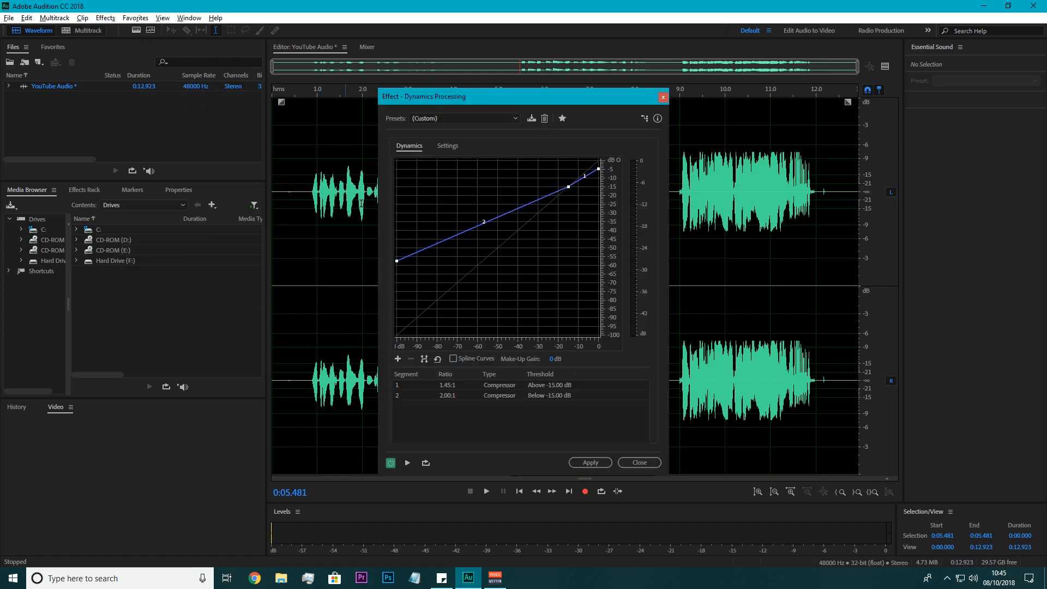
click(501, 120)
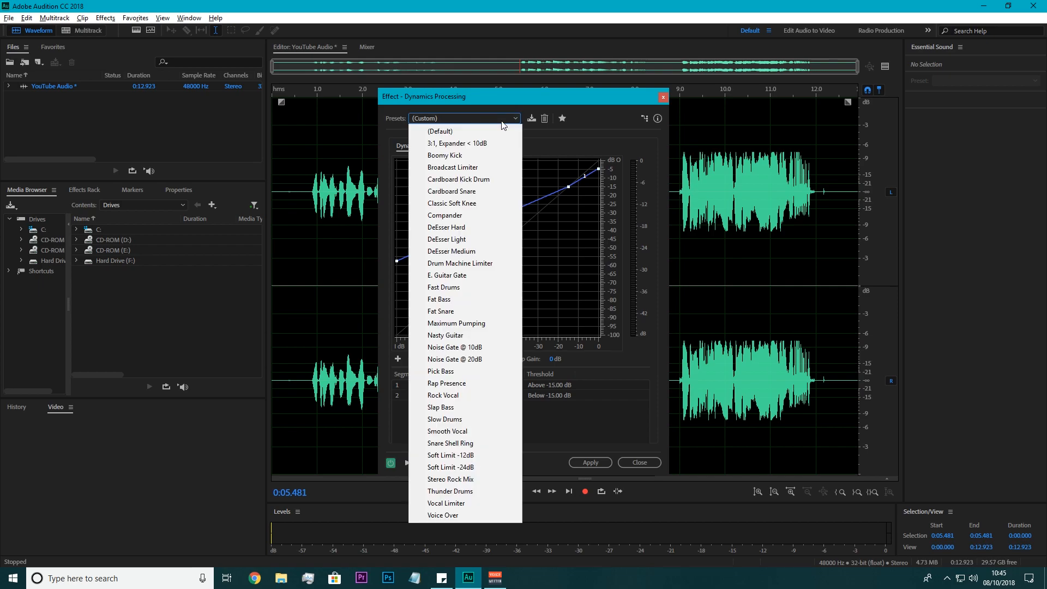
click(478, 515)
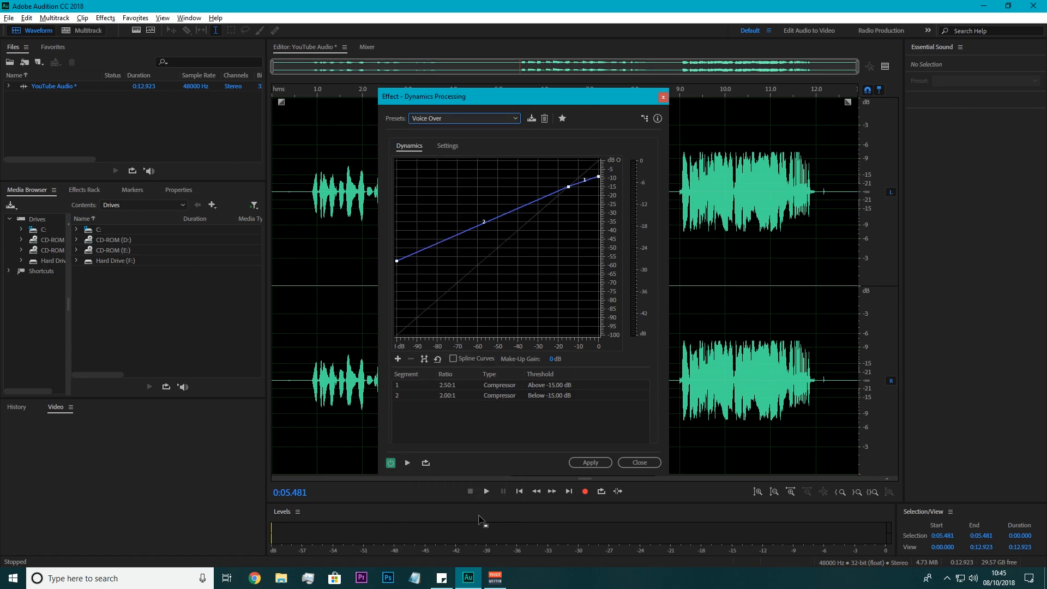
drag(598, 176, 599, 171)
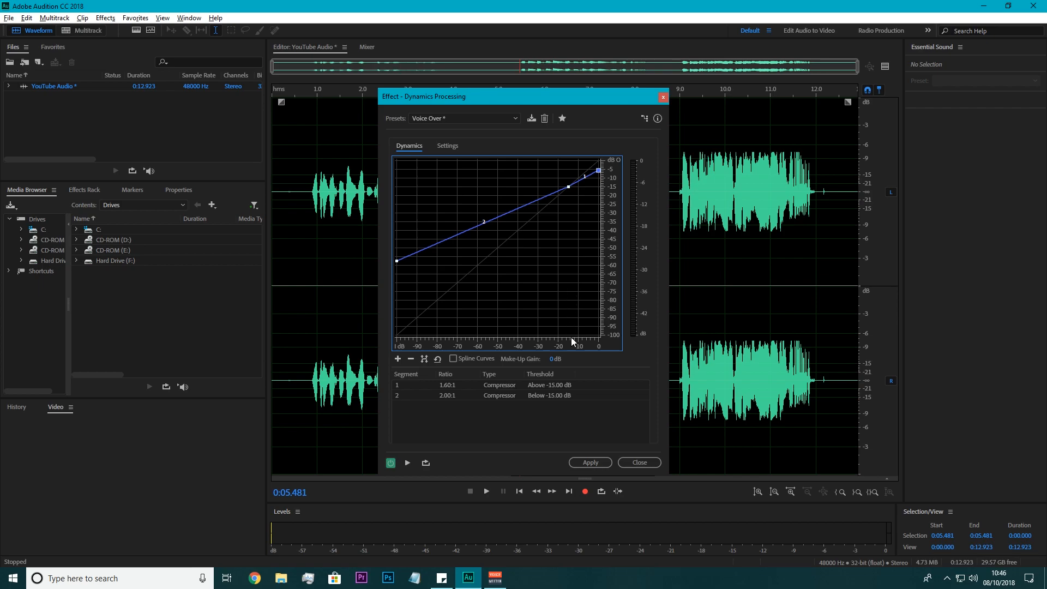
click(584, 463)
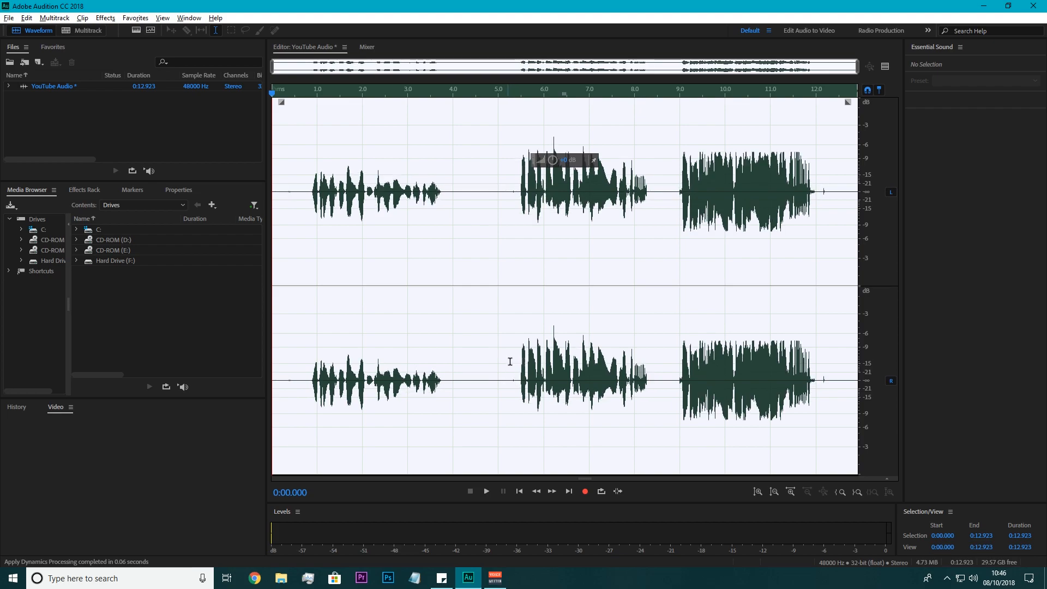
Apply Dynamics Processing with its current custom curve to the middle speech section, about 0:05.325 to 0:08.559
click(519, 381)
drag(513, 382, 660, 381)
click(105, 17)
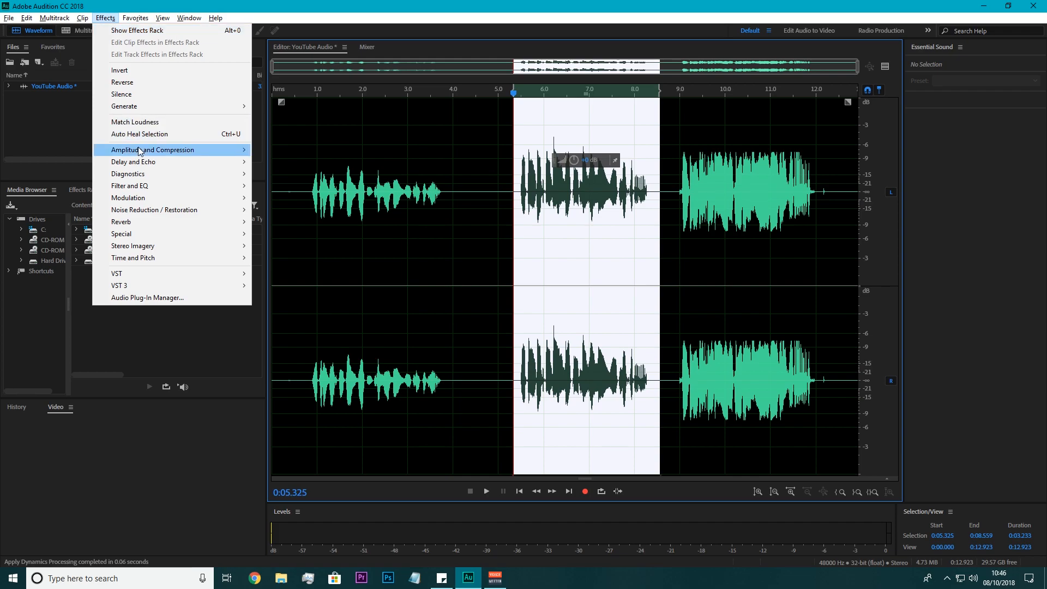
mouse_move(141, 150)
click(307, 197)
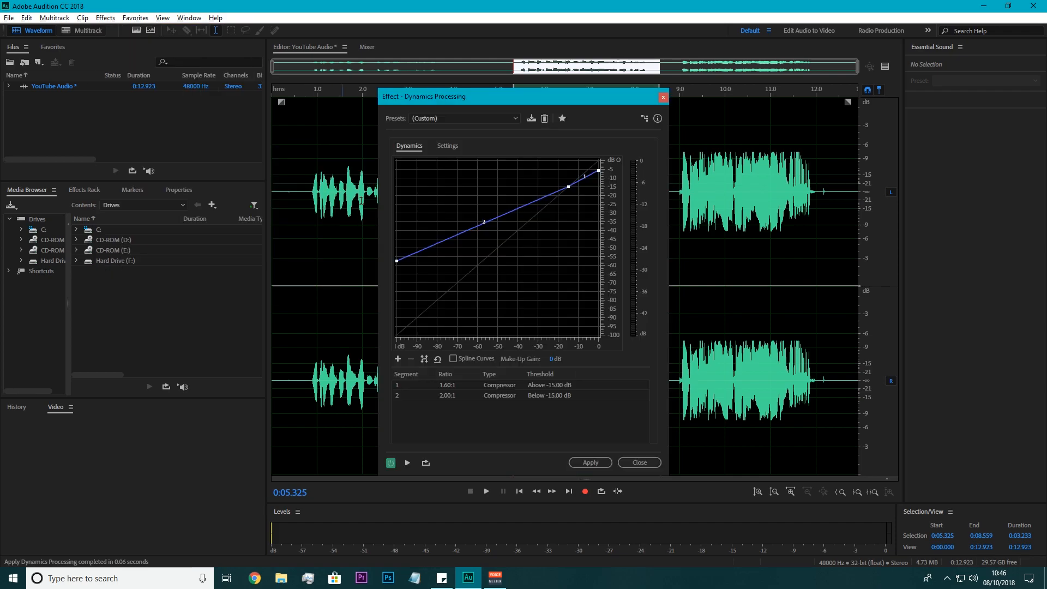
click(594, 463)
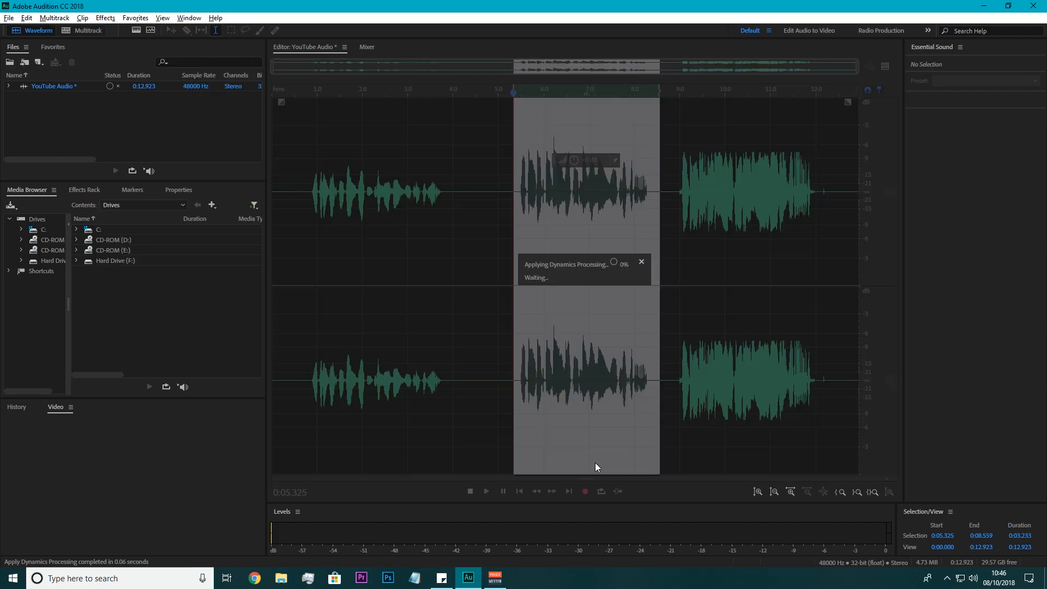
Play the processed middle section from about 0:05.385 and stop after the speech ends
click(515, 378)
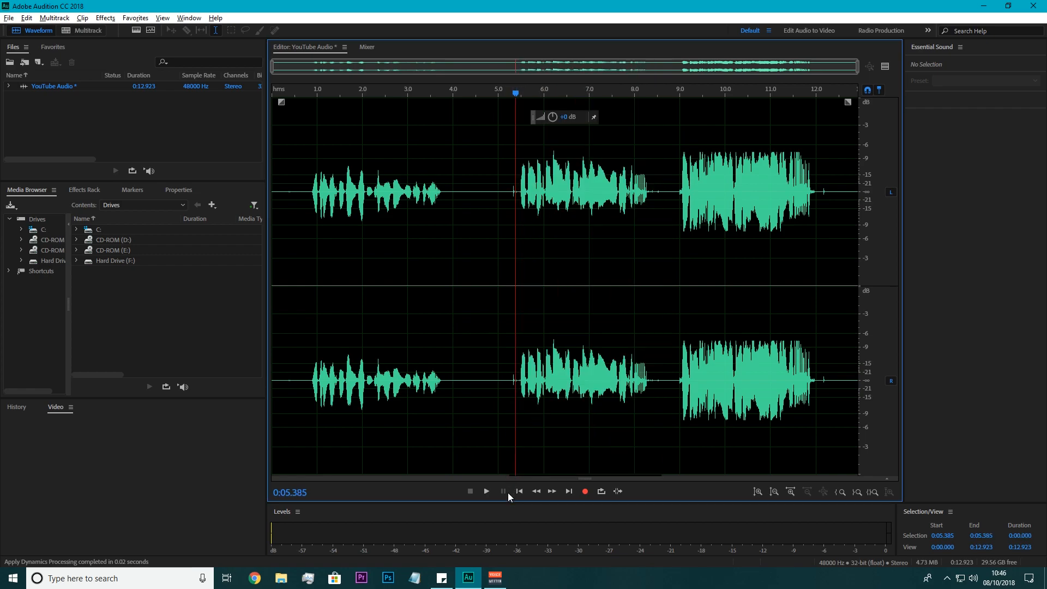
click(486, 491)
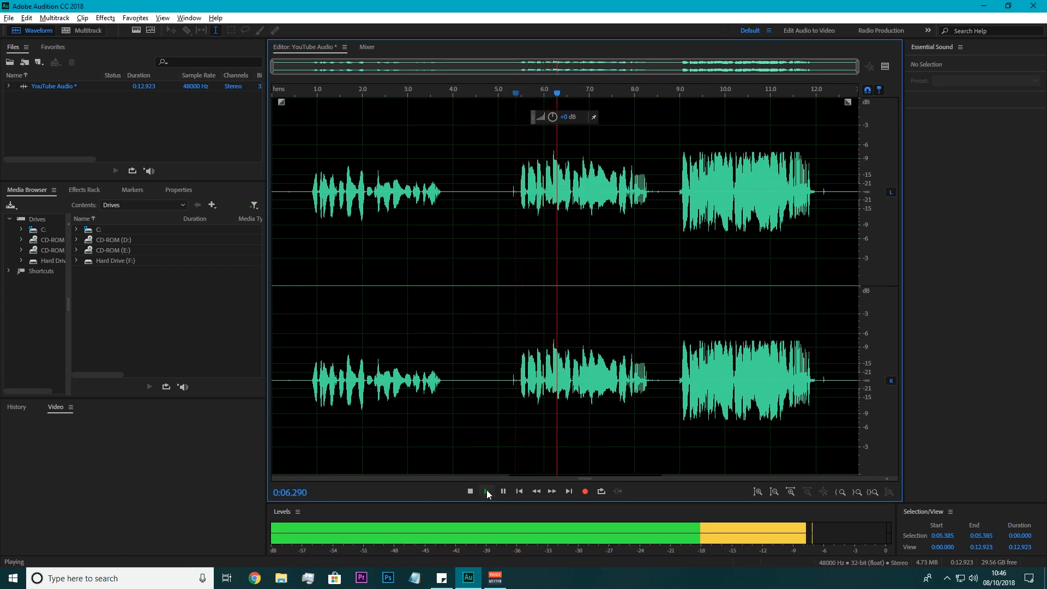
click(470, 491)
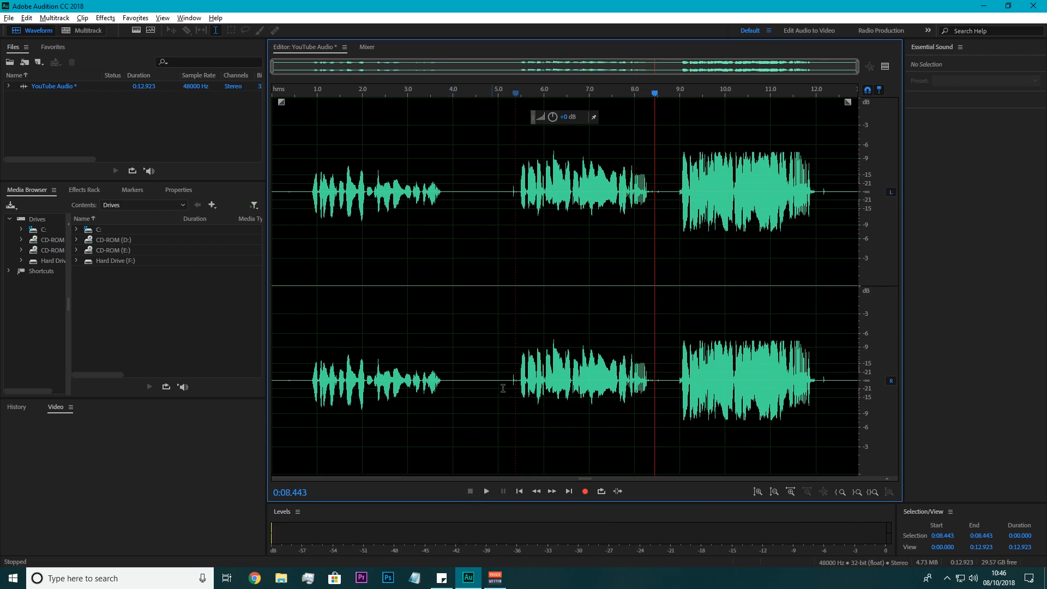
Apply the 10-band Graphic Equalizer with the Lo-Fidelity preset to the middle section, about 0:05.265 to 0:08.595
click(516, 378)
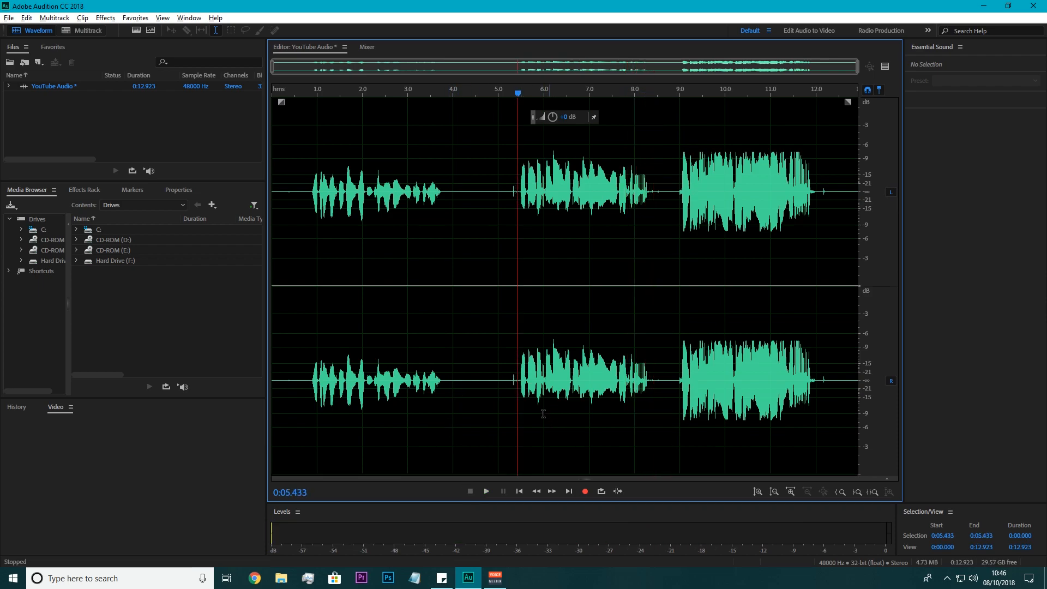
drag(519, 382, 660, 385)
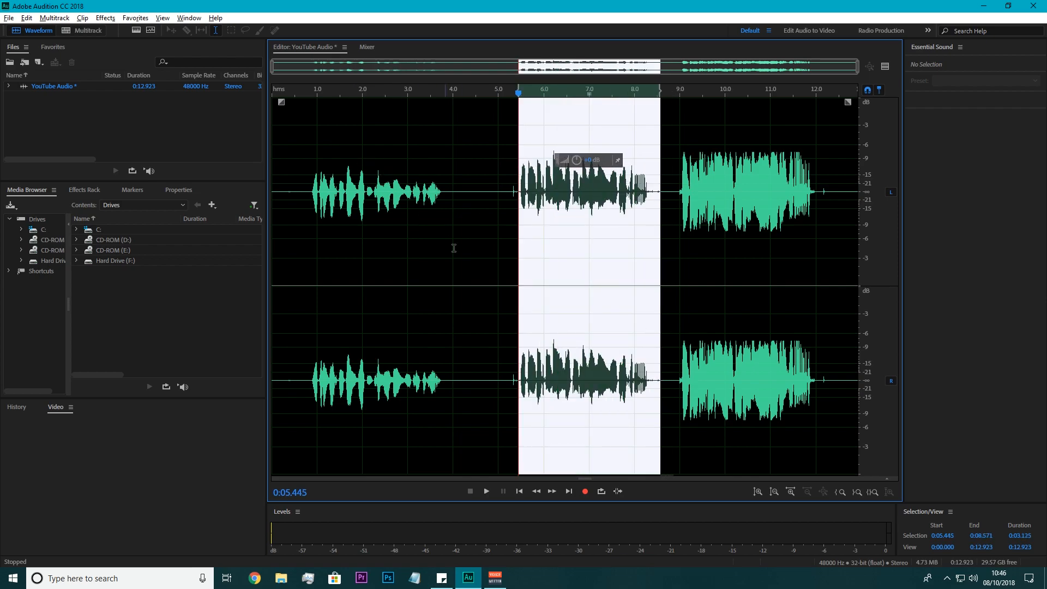
drag(510, 241, 661, 239)
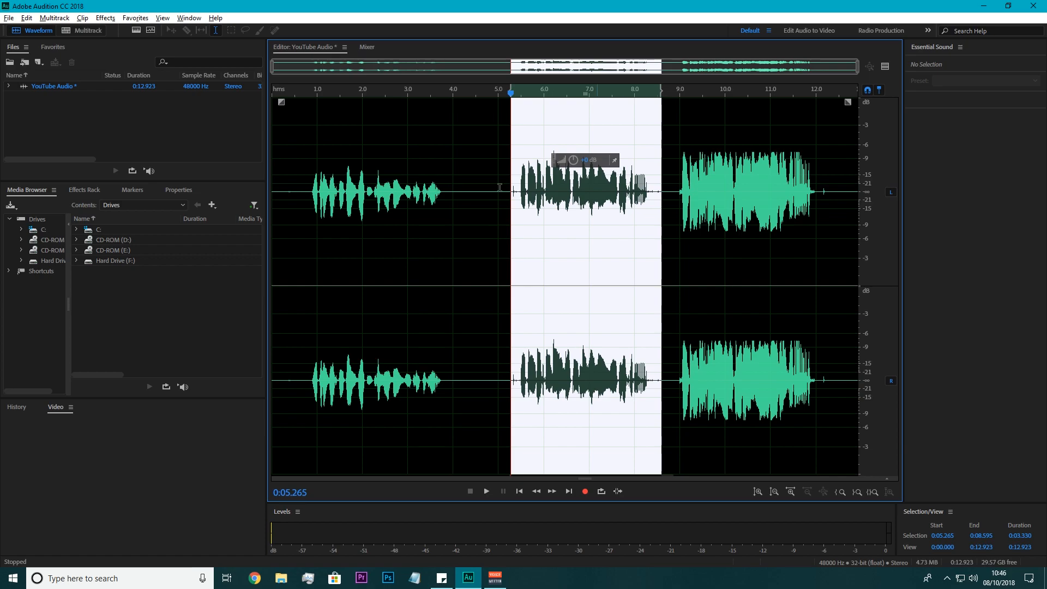
click(105, 18)
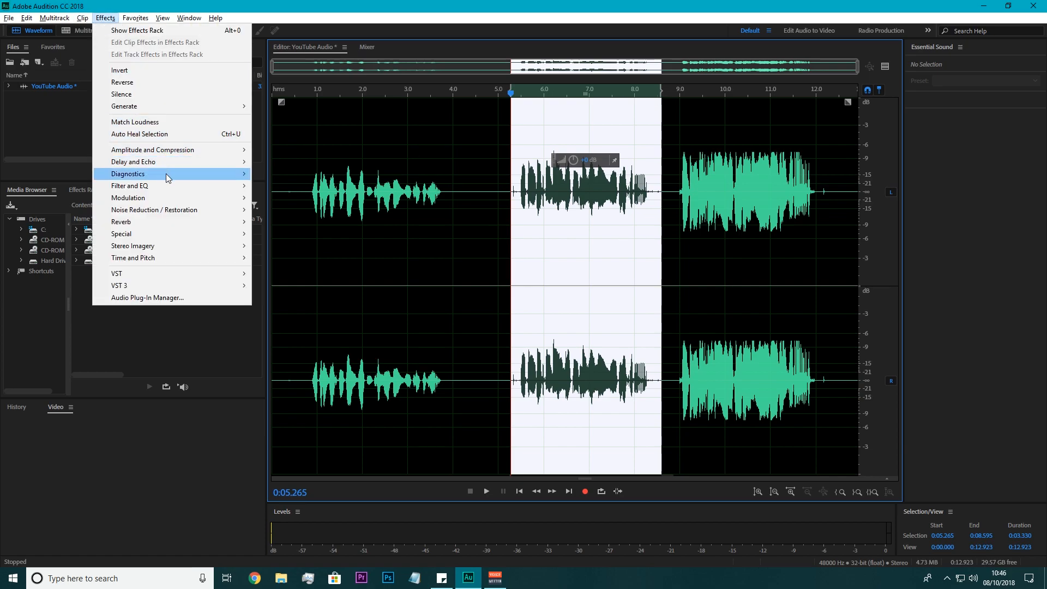
mouse_move(167, 187)
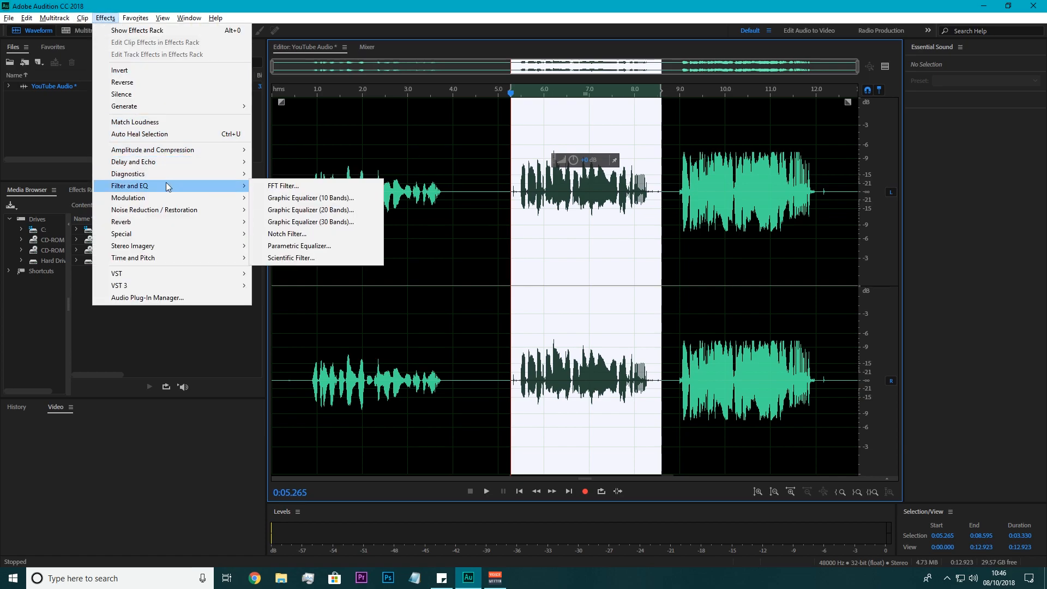
click(292, 198)
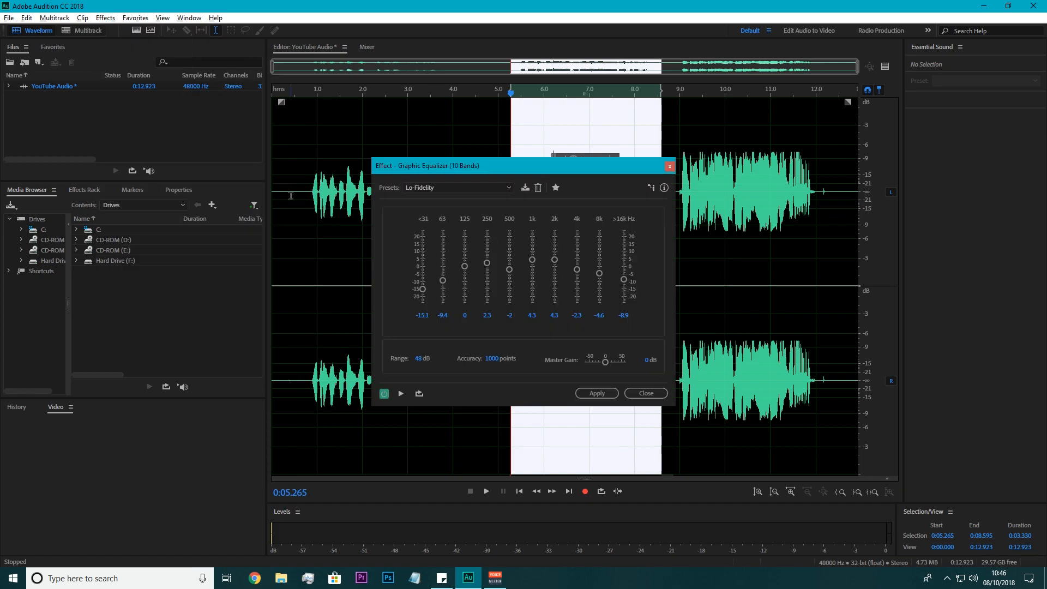
click(463, 191)
click(463, 236)
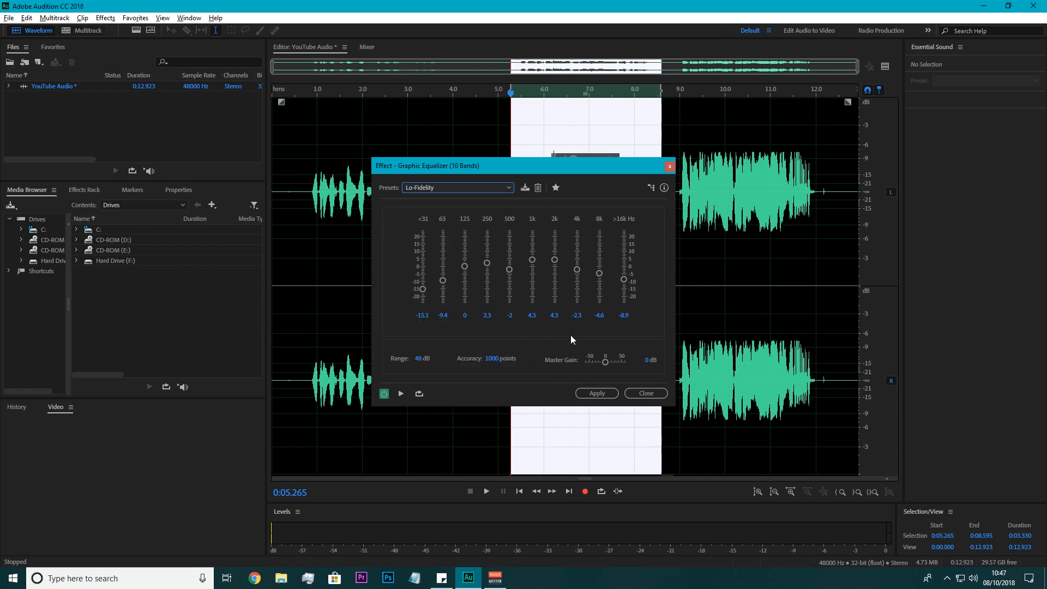
click(439, 187)
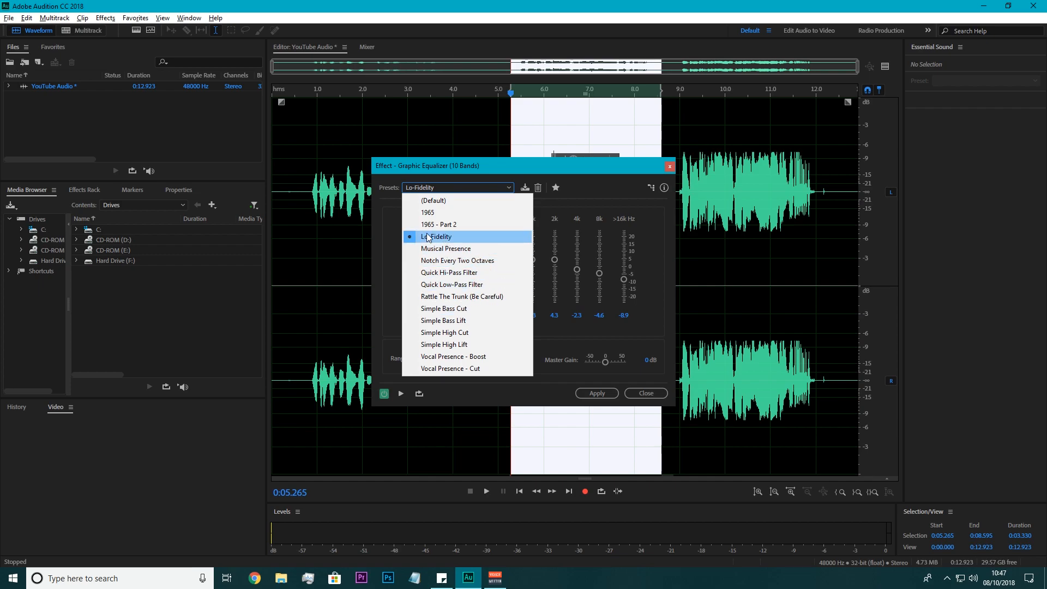
click(479, 237)
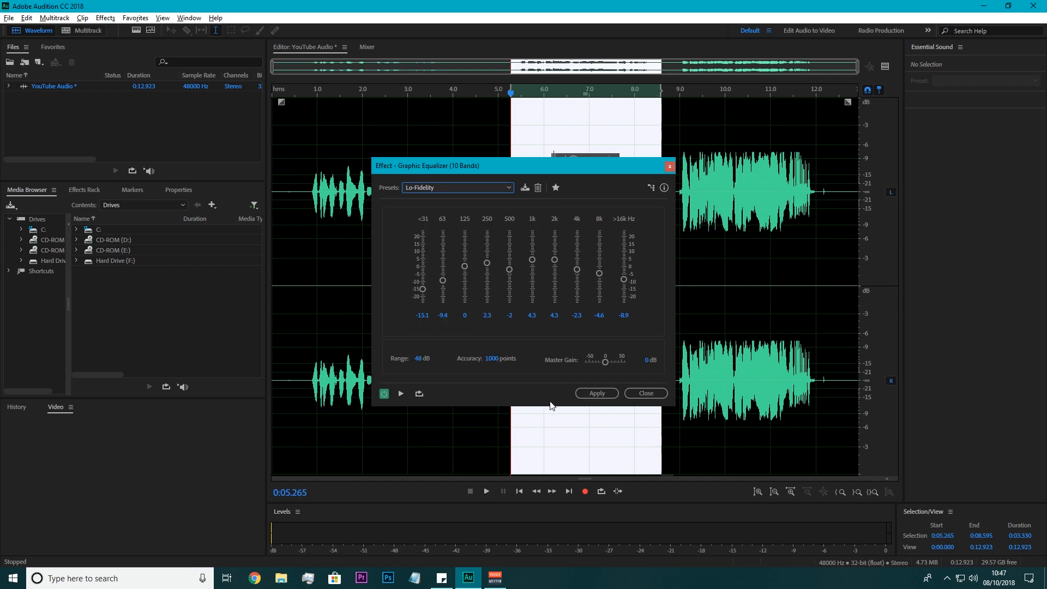
click(581, 394)
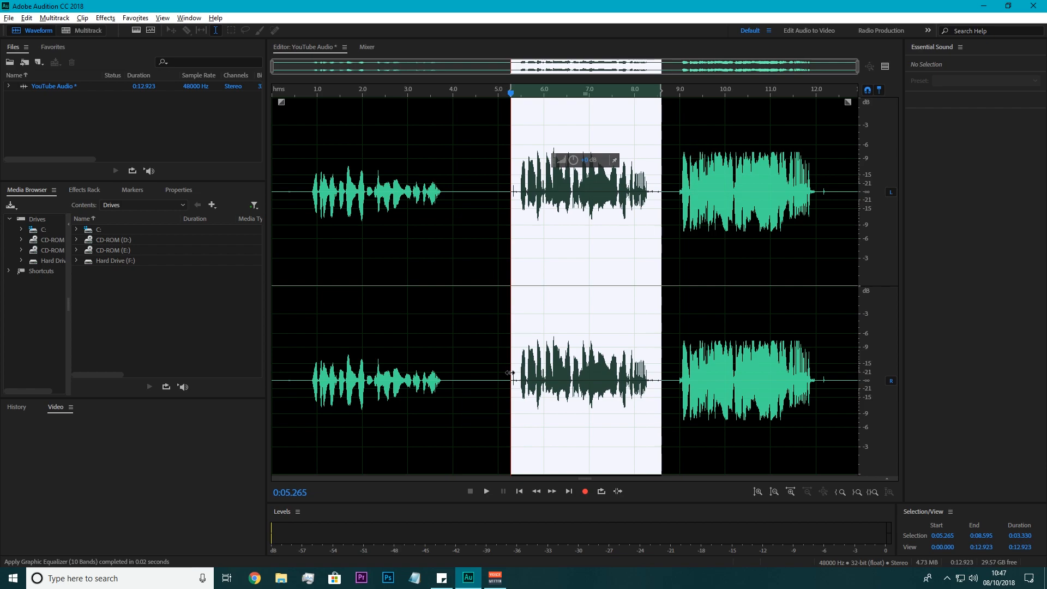
click(105, 17)
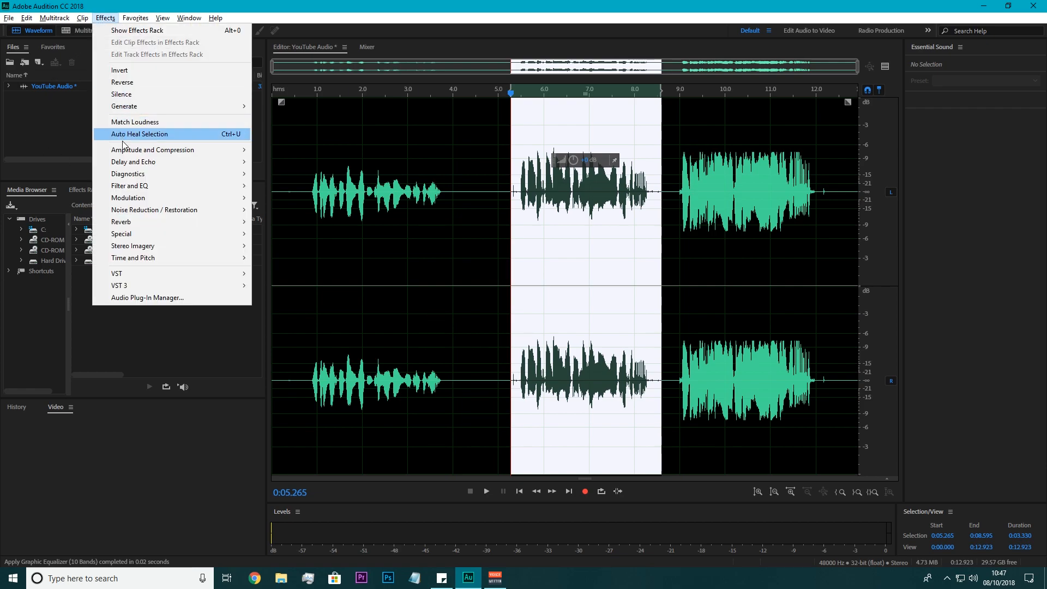
mouse_move(134, 185)
click(308, 208)
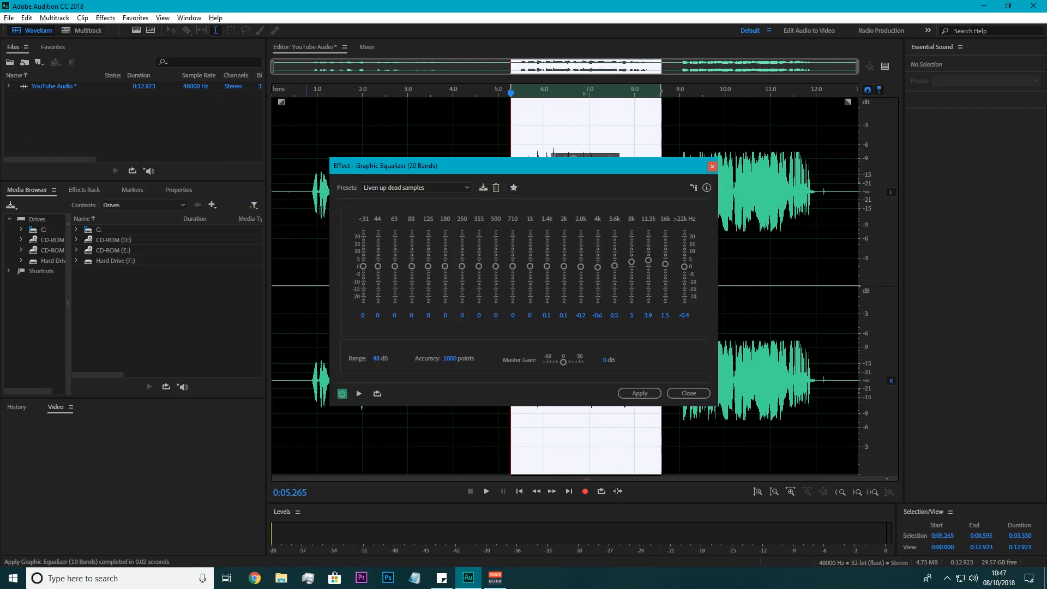
click(713, 168)
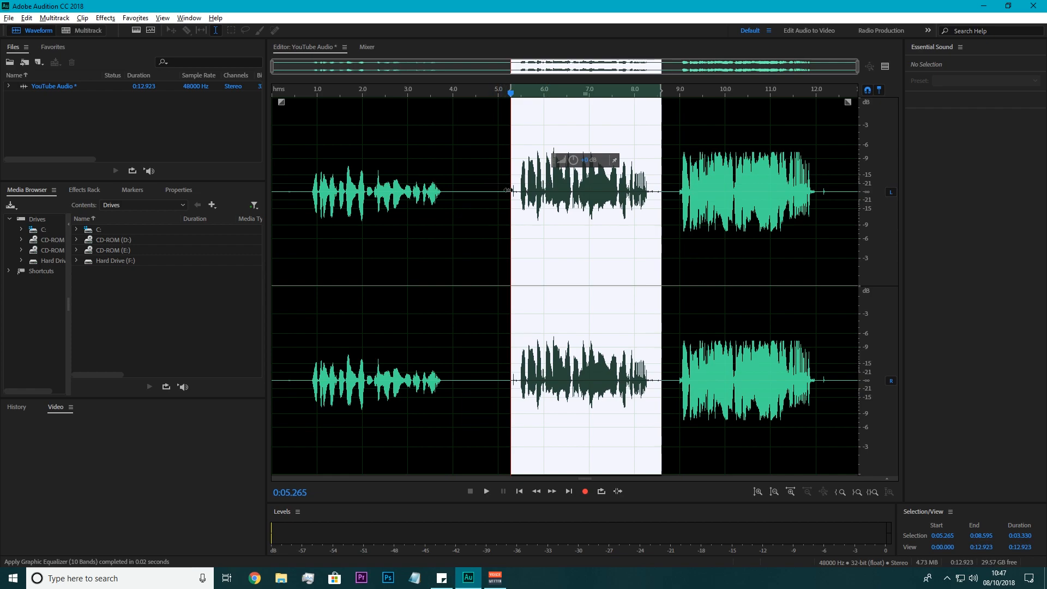
Play back the equalized middle section, and reselect it from about 0:05.265 to 0:08.595
click(489, 493)
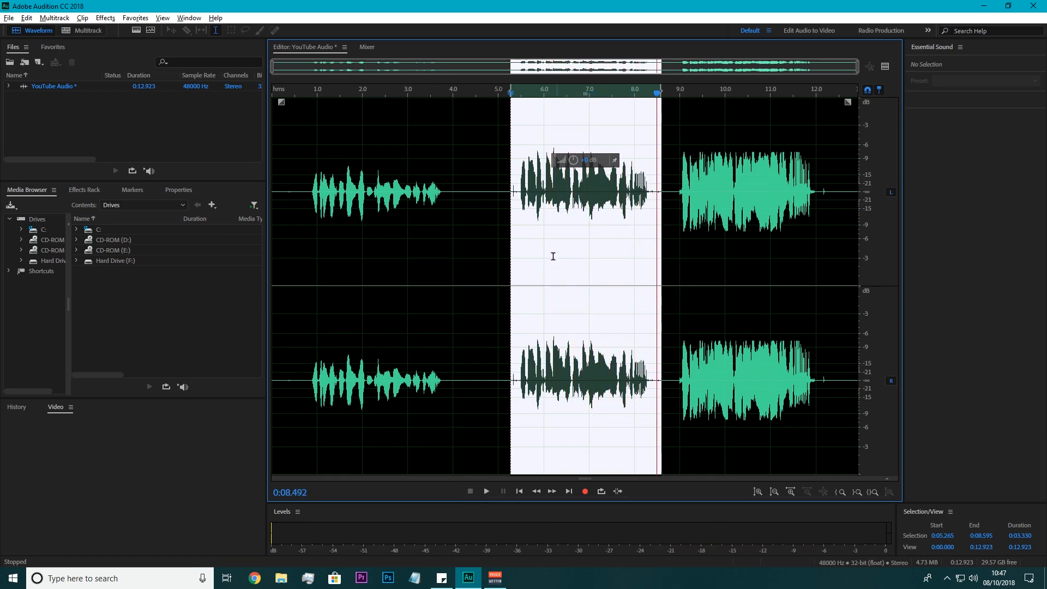
click(516, 189)
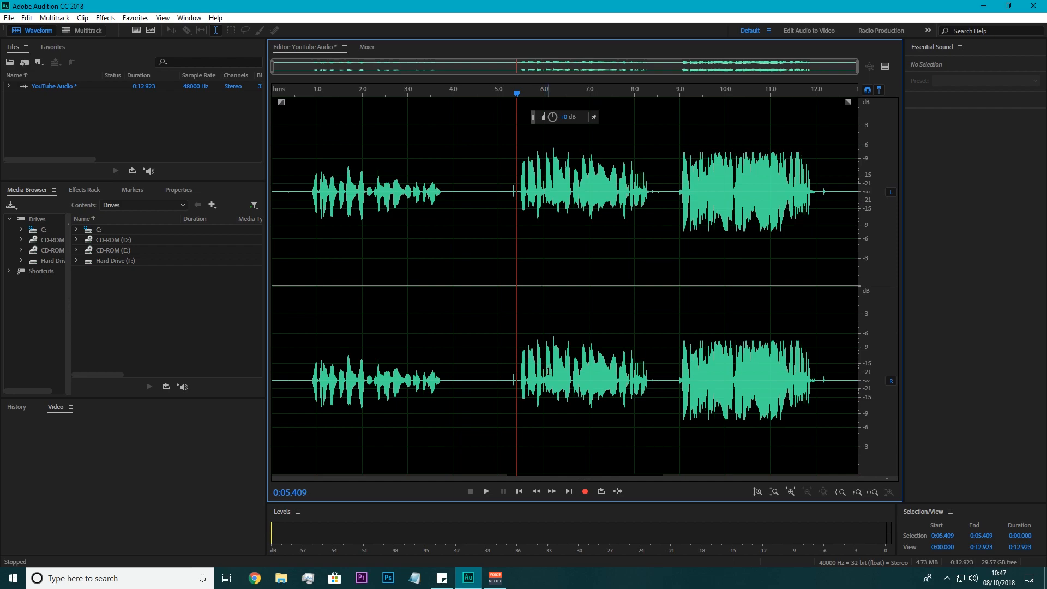
drag(610, 195, 661, 194)
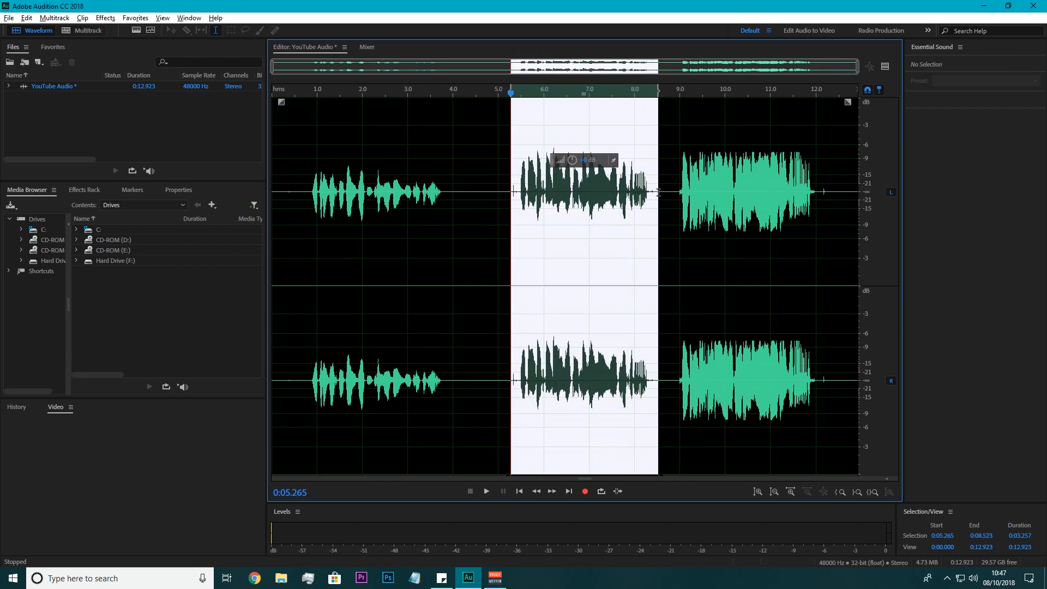
Open the Parametric Equalizer for the selected section and load the Loudness Maximizer preset
click(105, 18)
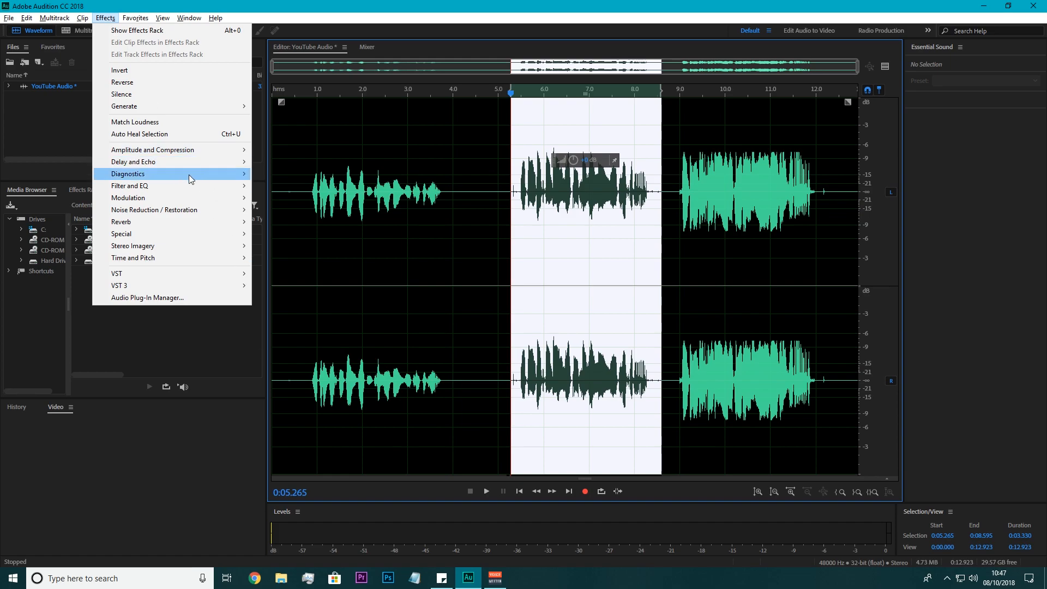
mouse_move(185, 185)
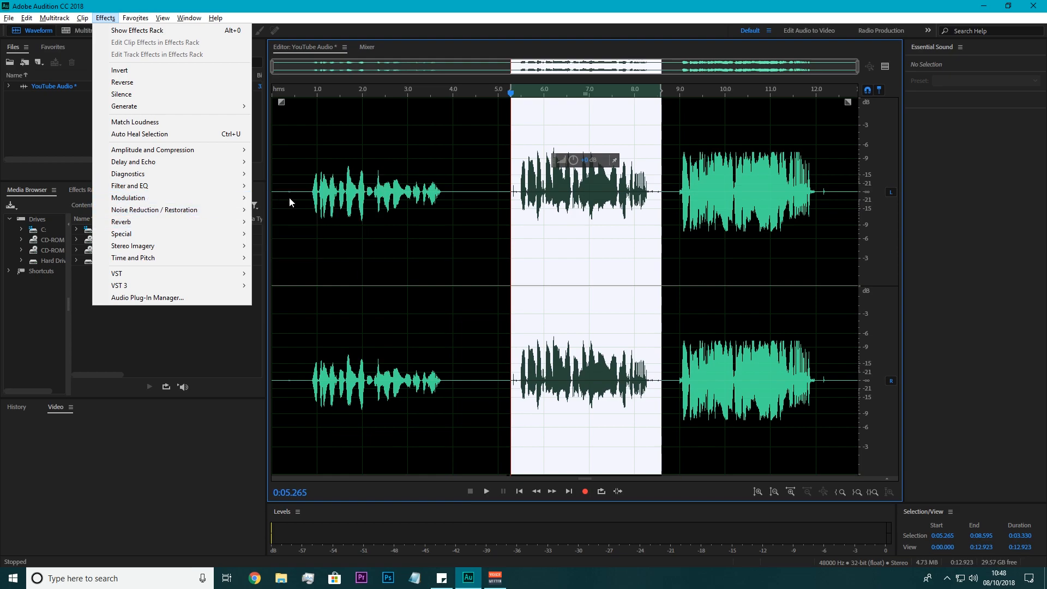
mouse_move(221, 188)
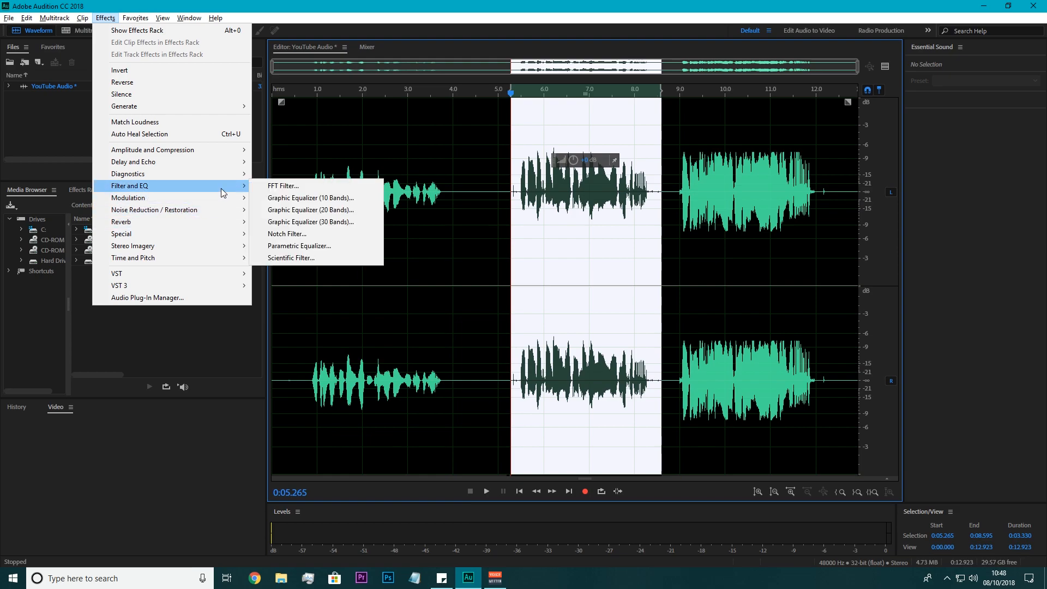
click(310, 246)
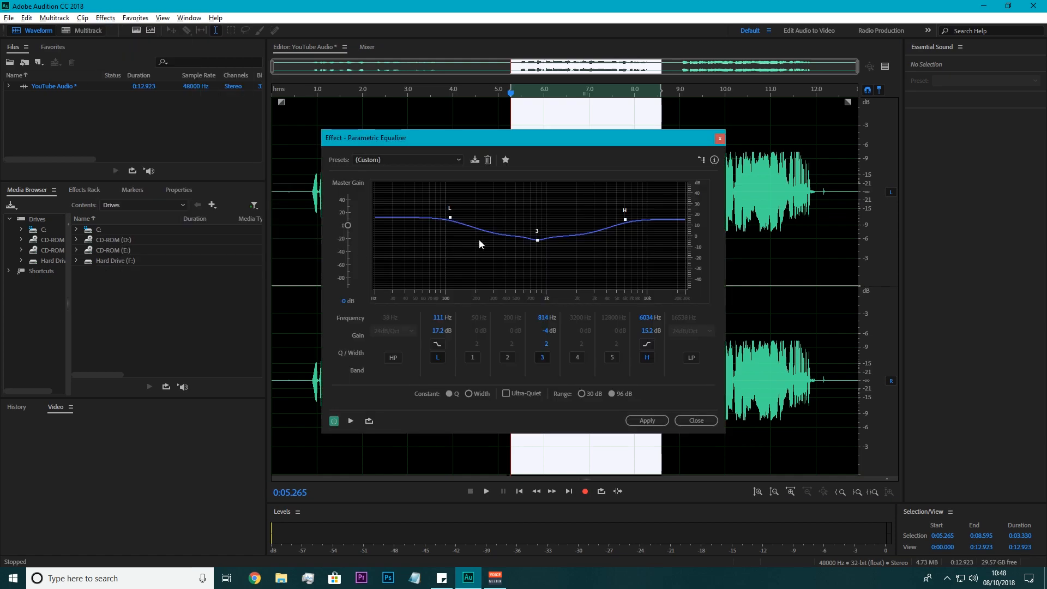
click(433, 159)
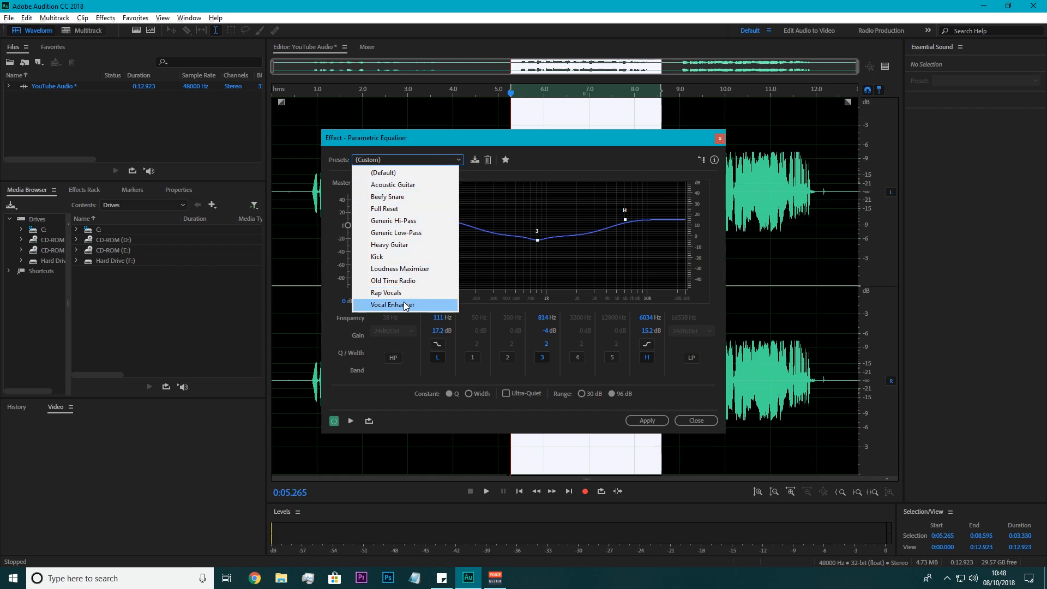
click(418, 161)
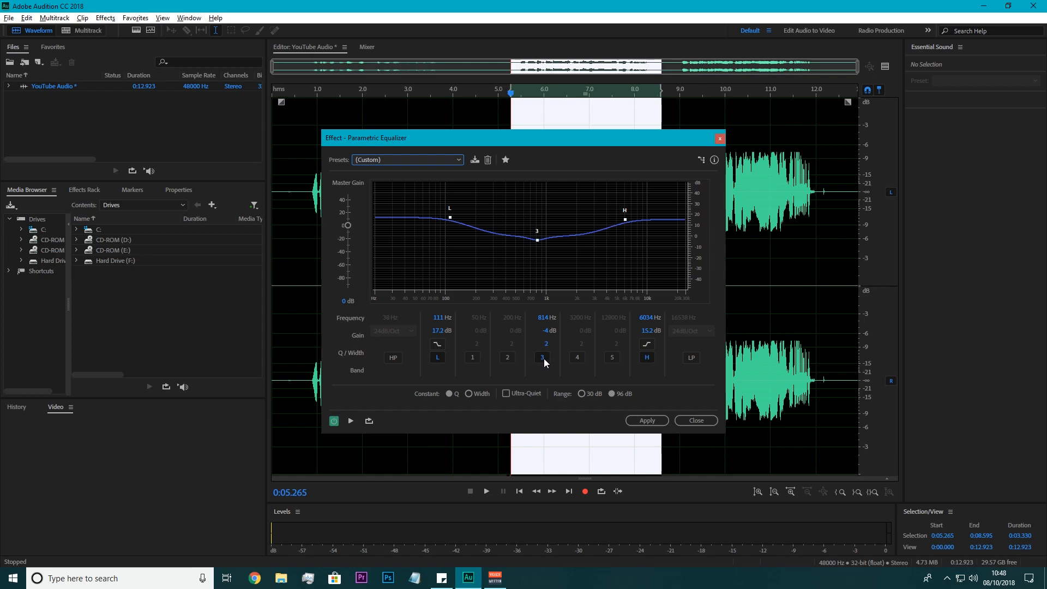
click(433, 159)
click(392, 332)
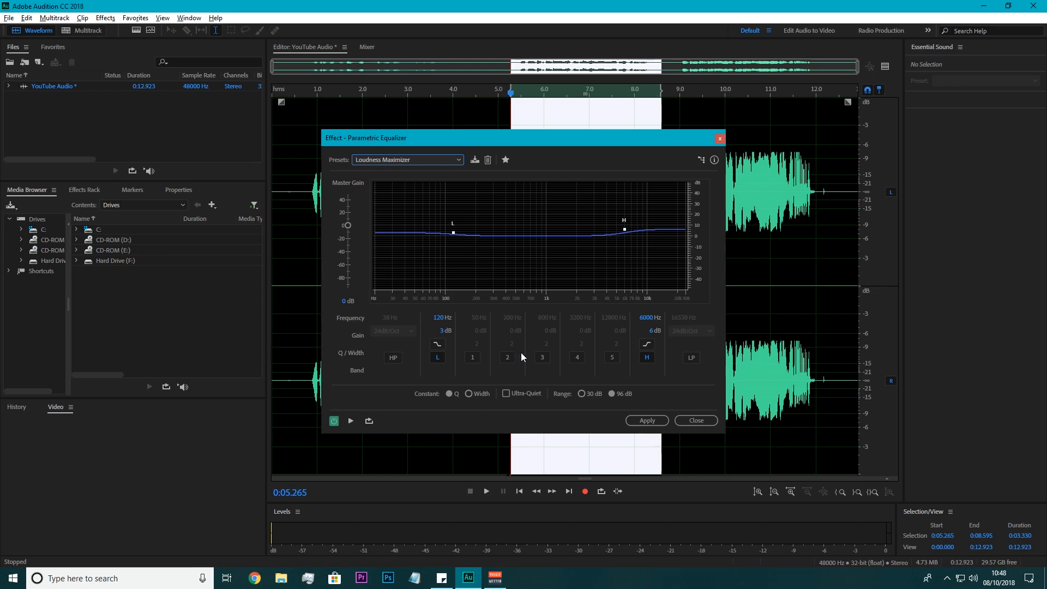
Enable band 3 and shape the curve: low shelf about 18.2 dB at 110 Hz, high shelf 23.7 dB at 5885 Hz, band 3 -3.5 dB at 794 Hz
click(543, 357)
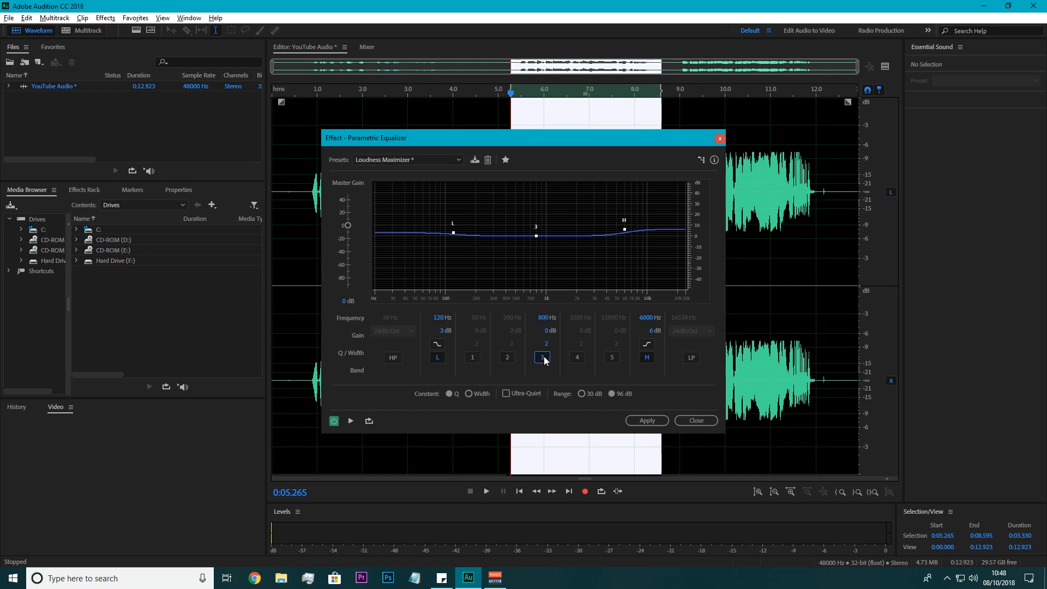
mouse_move(453, 234)
drag(453, 233, 449, 217)
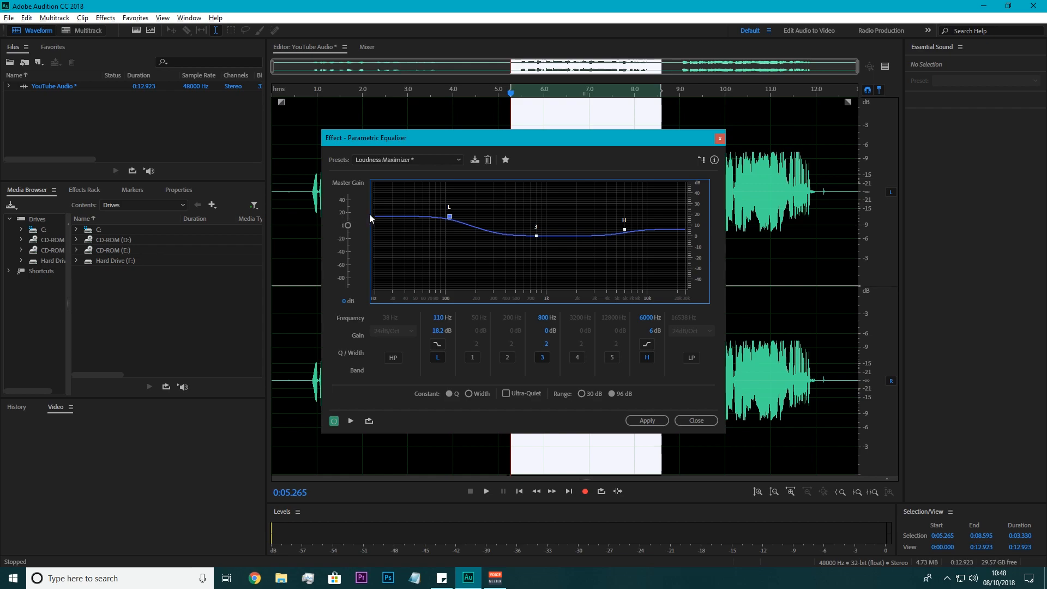
drag(624, 229, 624, 211)
drag(536, 235, 537, 240)
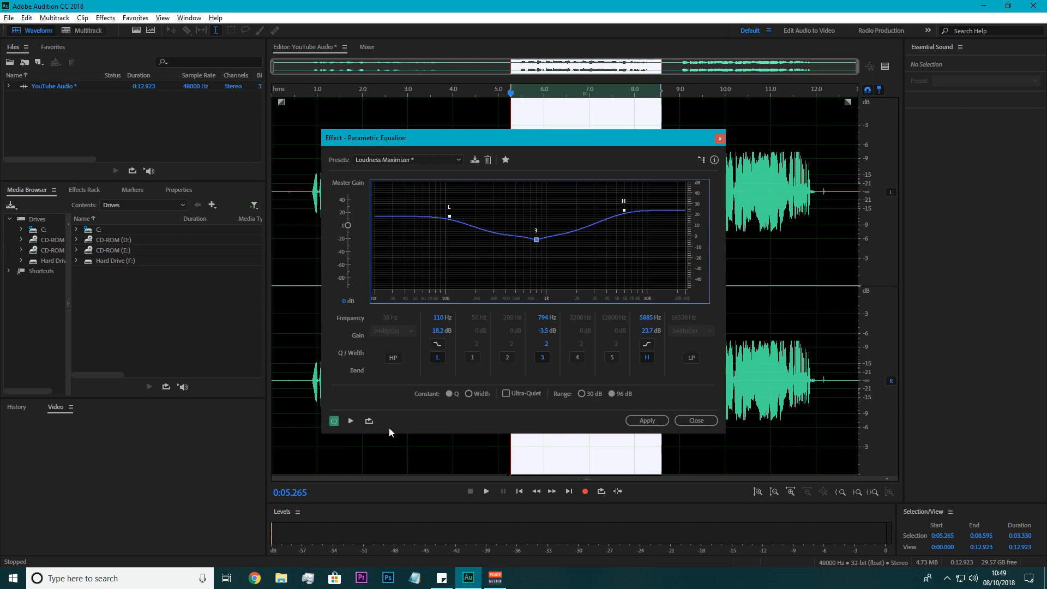
Preview the equalizer on the selection, and raise the high shelf to about 38.9 dB at 6748 Hz
click(354, 421)
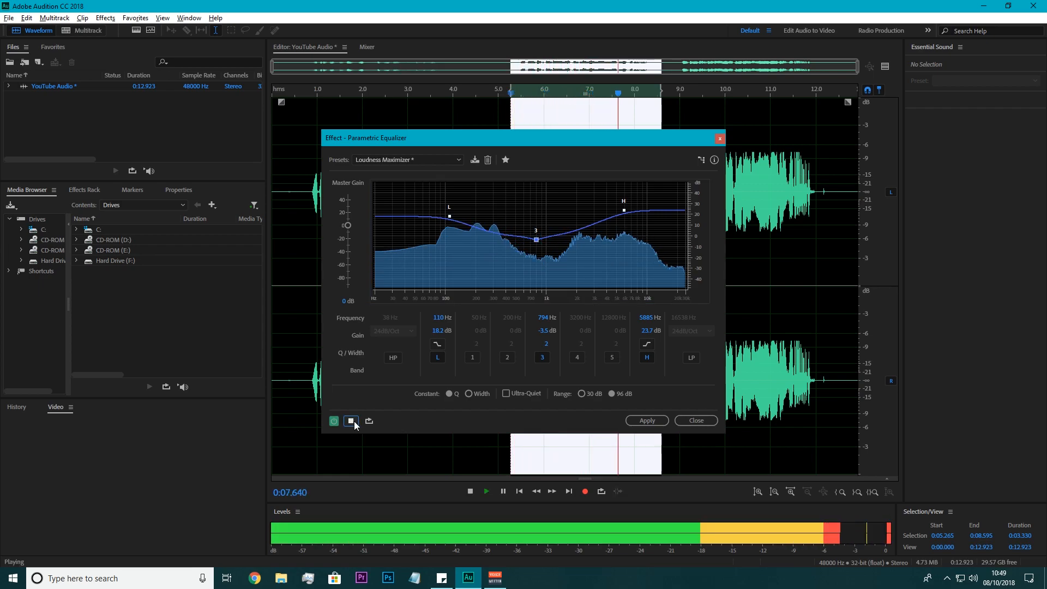
click(351, 421)
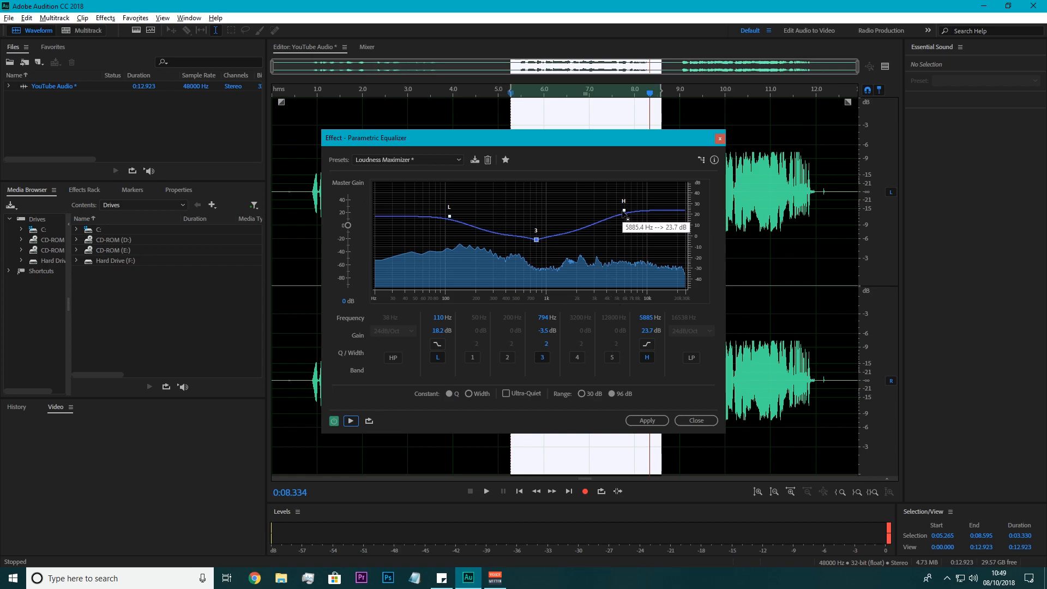
drag(623, 212, 630, 194)
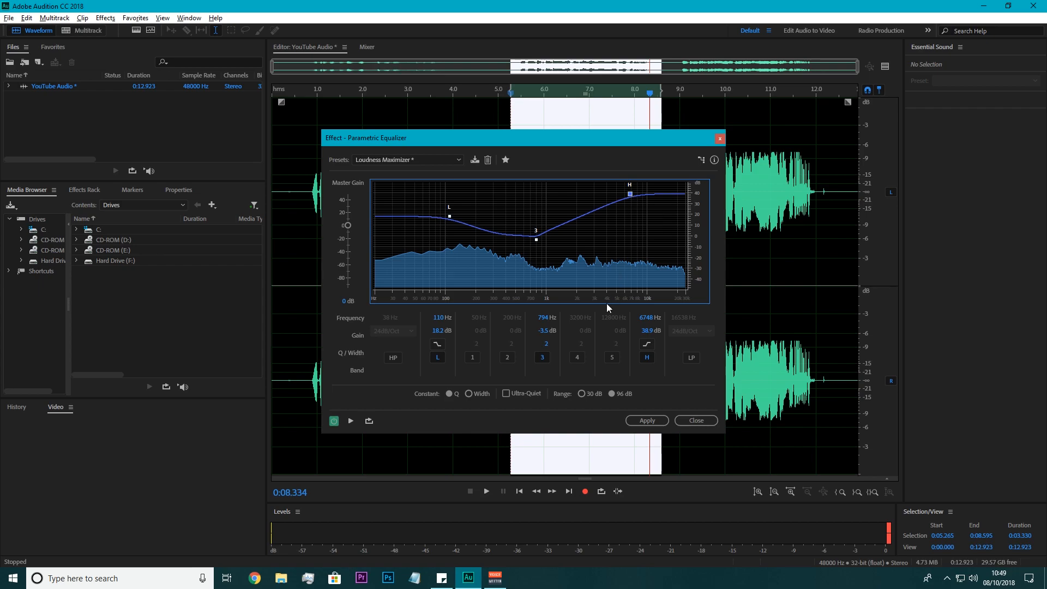
Preview the equalizer curve with the raised high shelf on the selection and look through the available presets
click(350, 421)
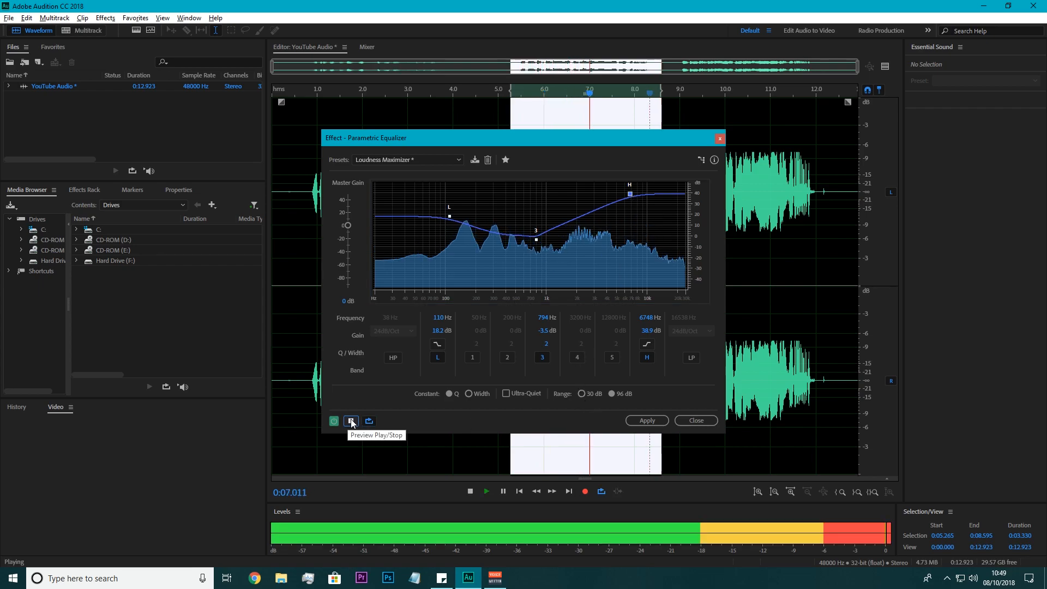
click(351, 421)
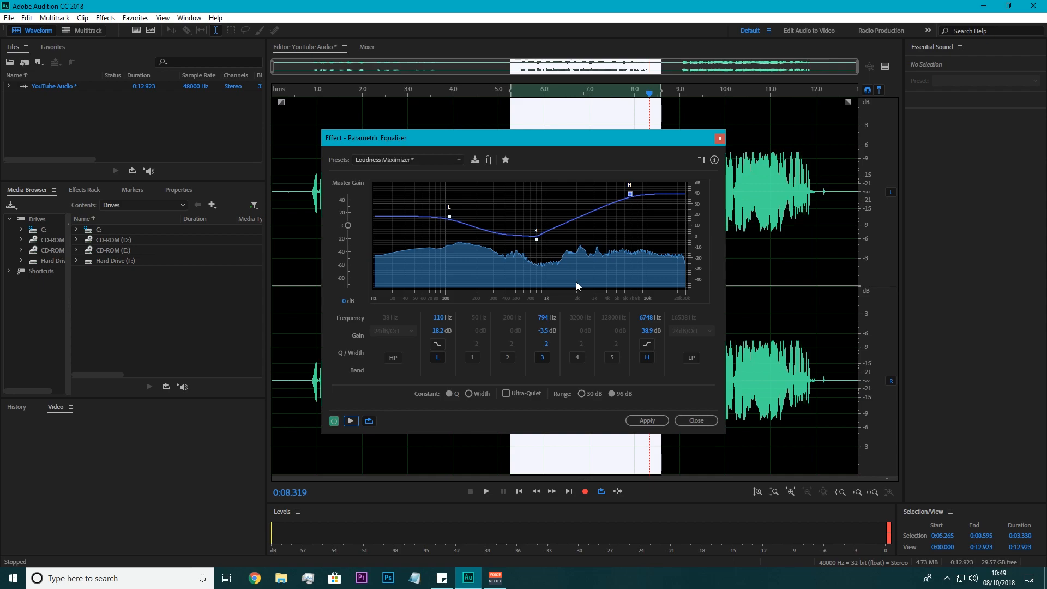
click(444, 159)
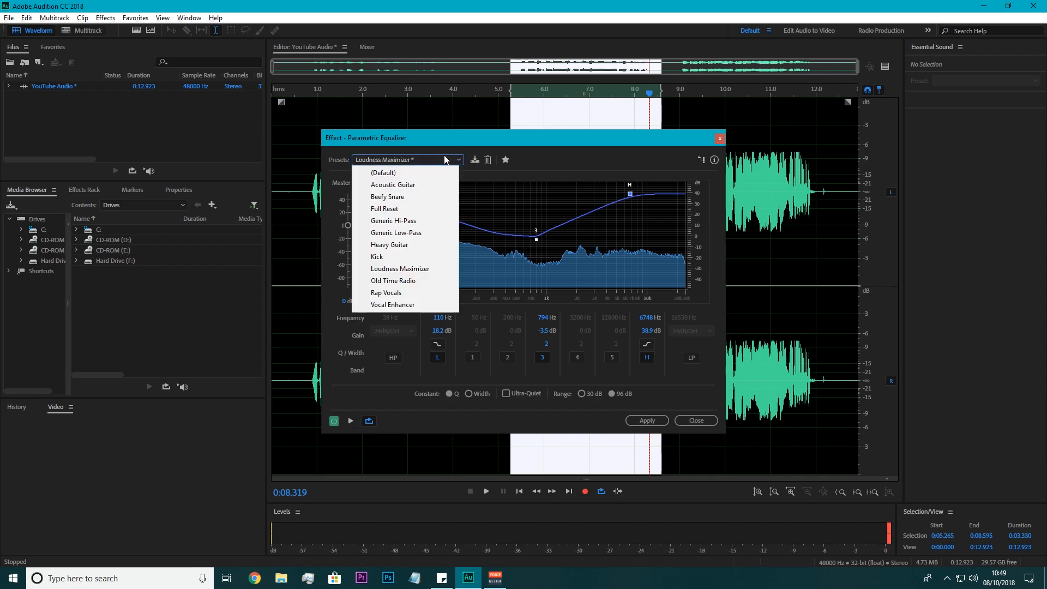
click(445, 159)
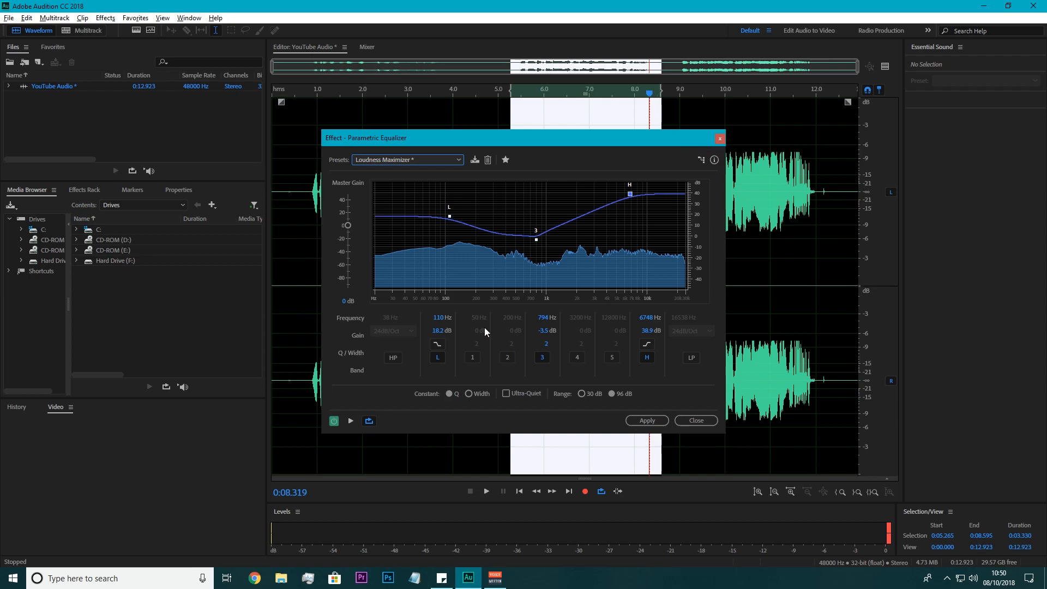
Toggle the equalizer's power state off and on, leaving the effect enabled
click(337, 422)
click(337, 422)
click(336, 422)
click(337, 422)
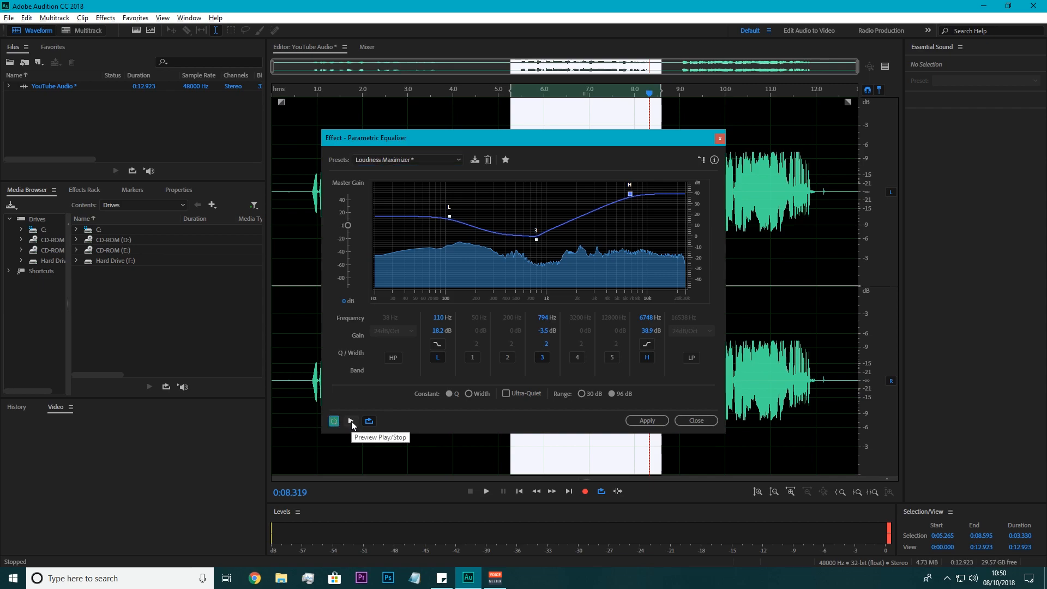
Lower the equalizer's high shelf to about 24.3 dB at 7005 Hz and preview the selection
mouse_move(631, 194)
drag(631, 193, 632, 212)
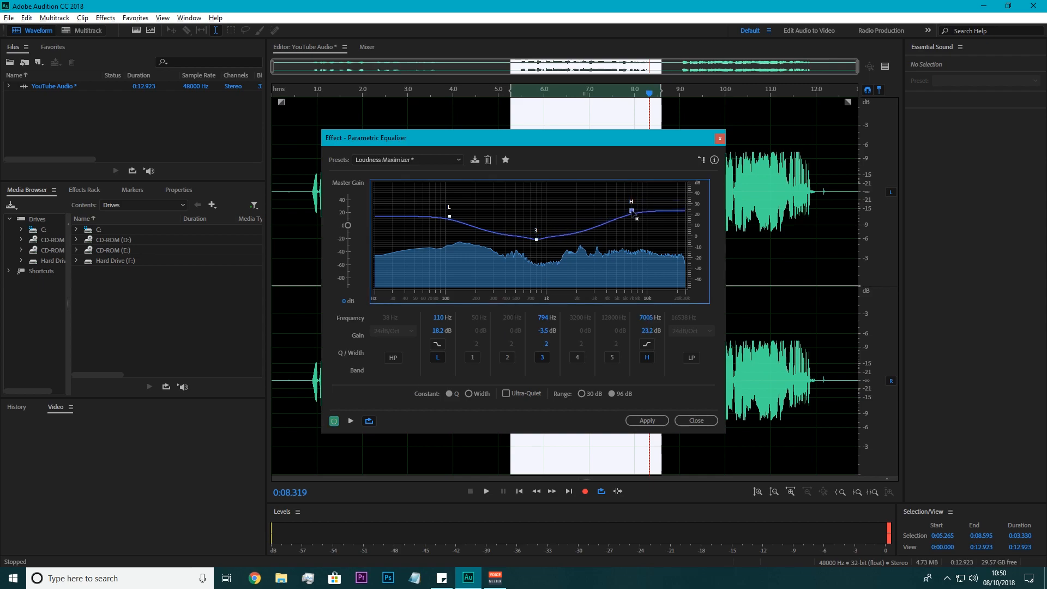
mouse_move(633, 212)
drag(631, 210, 631, 209)
click(350, 420)
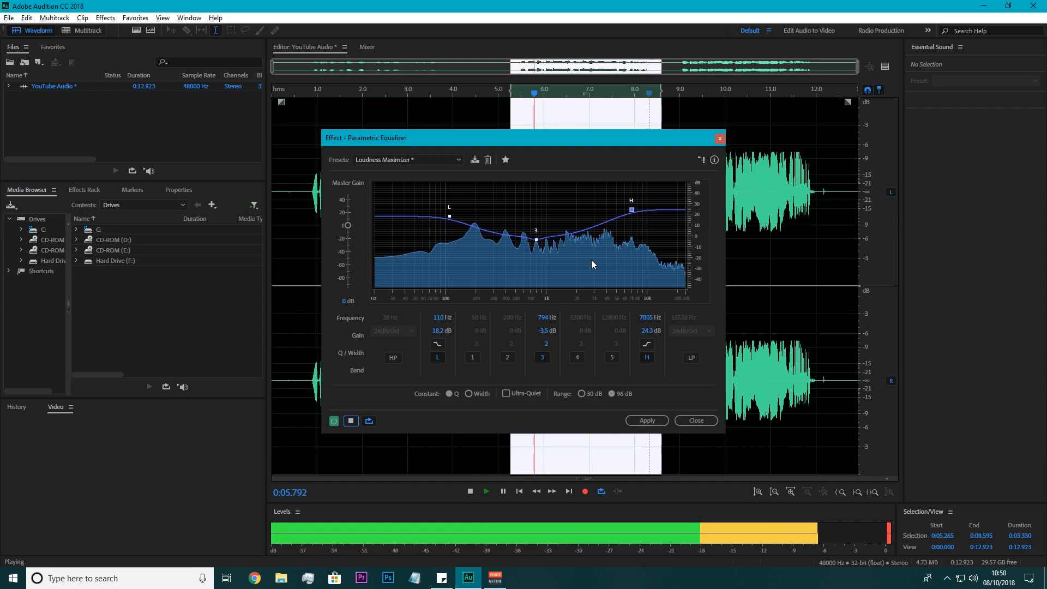
click(351, 419)
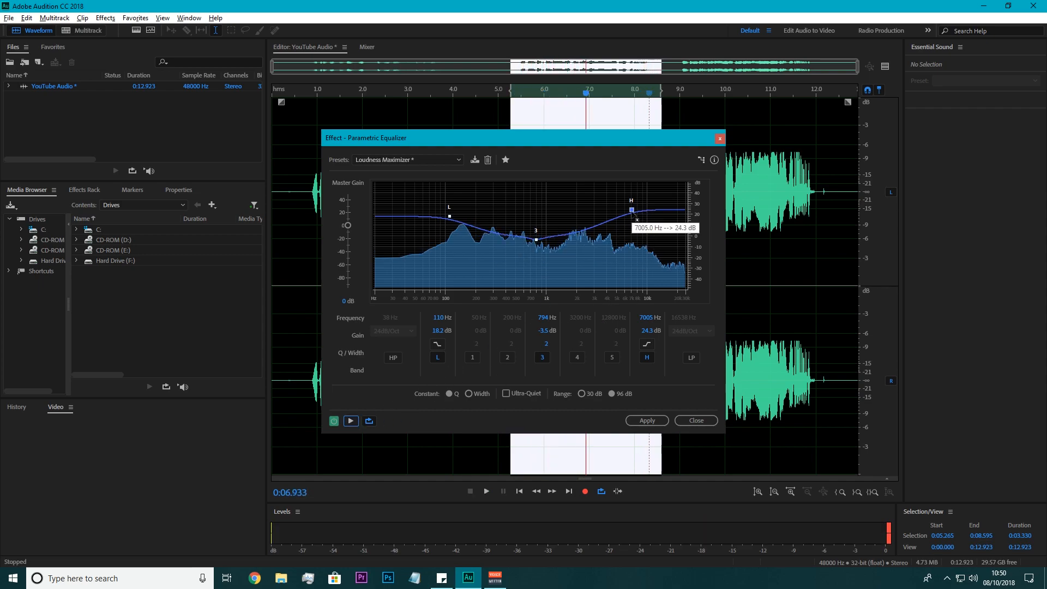
Reduce the high shelf gain to about 16.7 dB at 7005 Hz and preview the result
drag(631, 210, 632, 218)
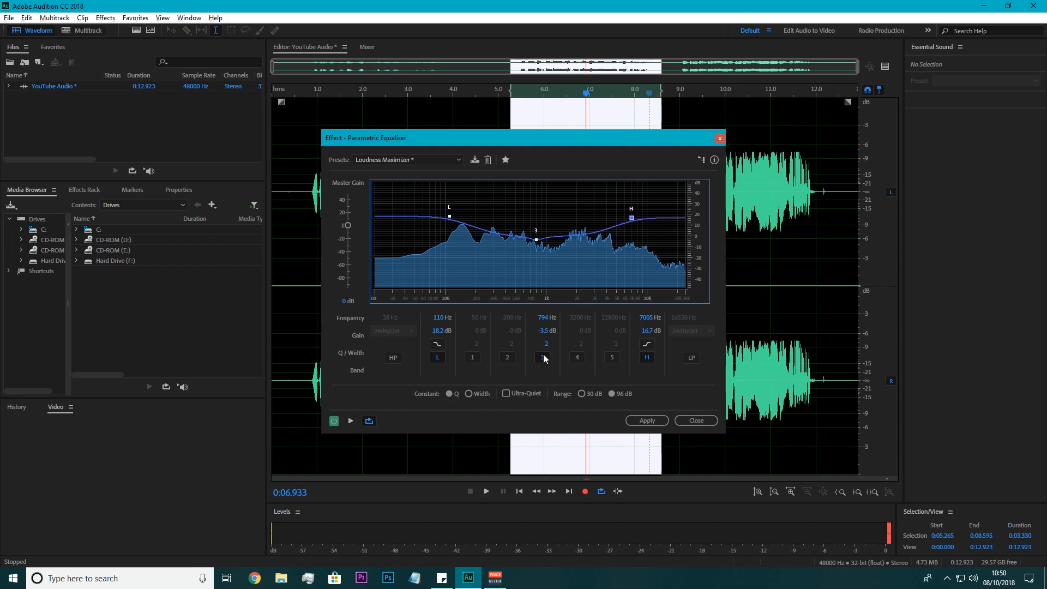
click(351, 420)
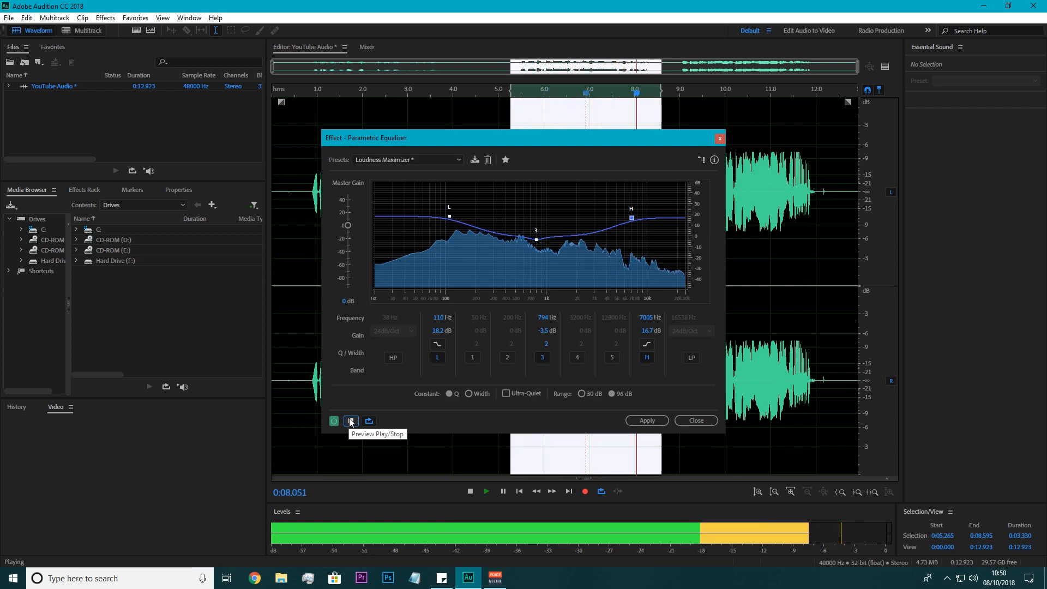
click(350, 420)
Set the low shelf to about 14.1 dB at 107 Hz and the high shelf to 15.2 dB at 7362 Hz, and preview the selection
drag(449, 217, 448, 221)
drag(629, 221, 631, 223)
click(352, 420)
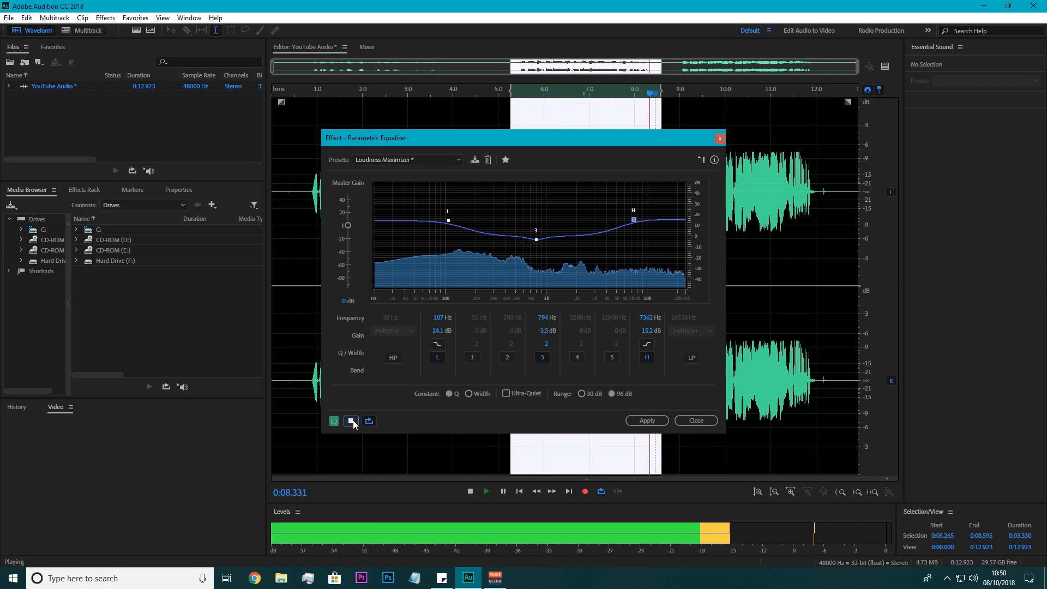
click(353, 419)
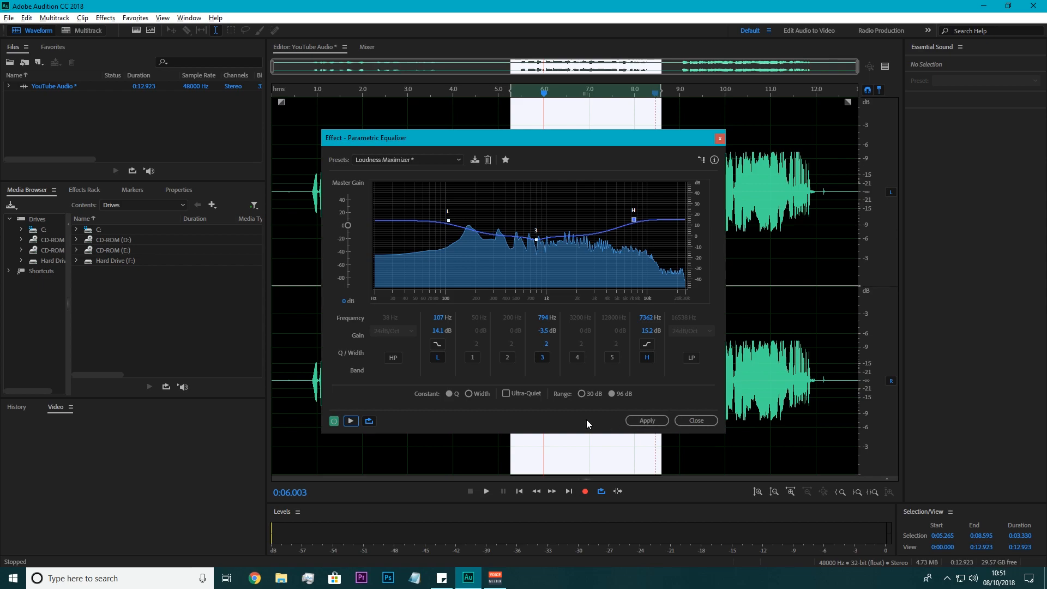
Close and reopen the Parametric Equalizer with the same custom curve, preview it, and apply it to the selected middle section
click(704, 419)
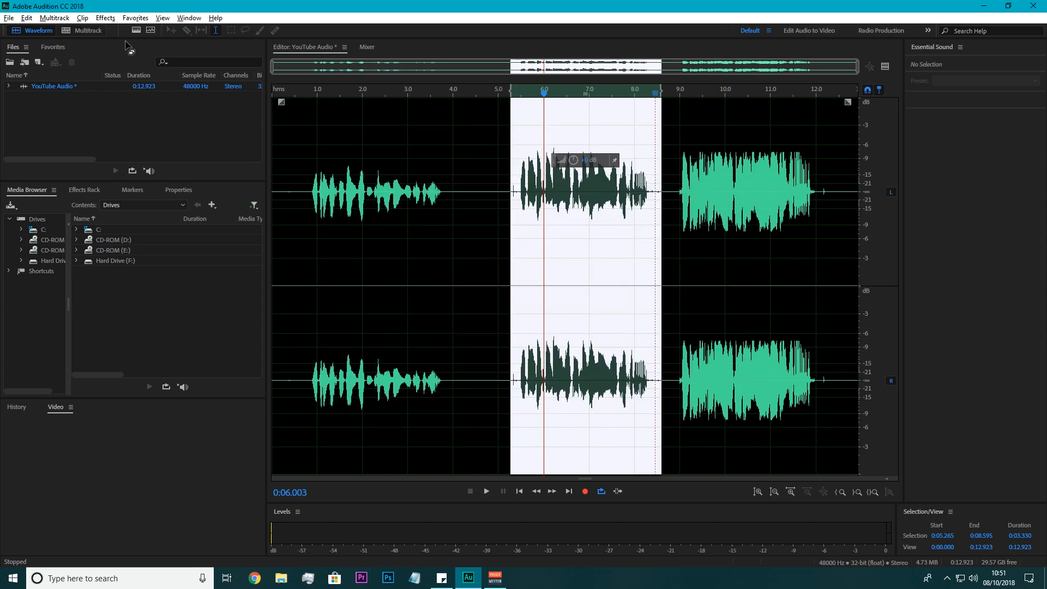
click(105, 18)
mouse_move(213, 187)
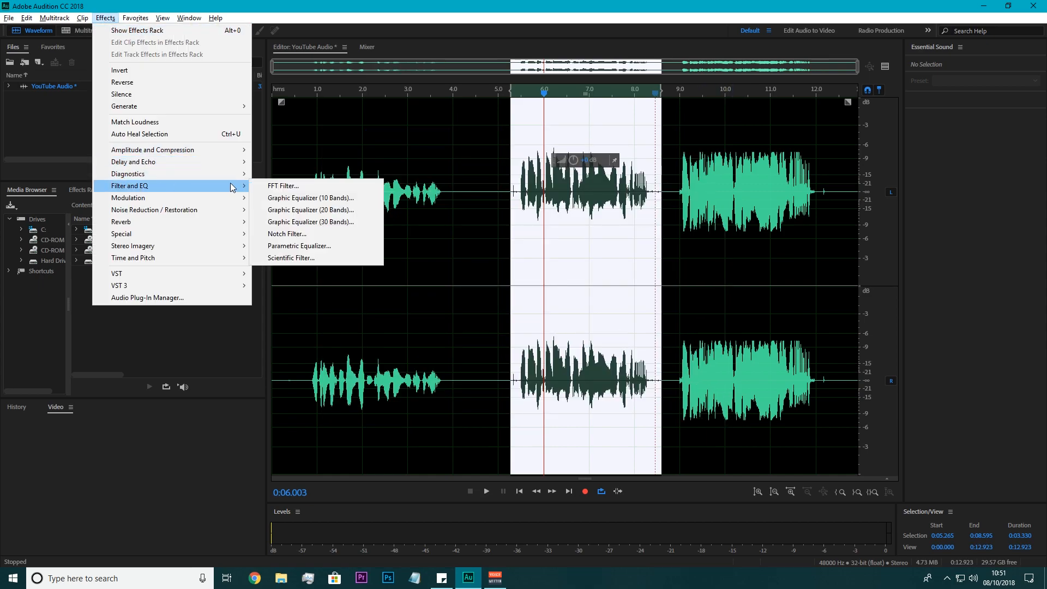
click(284, 246)
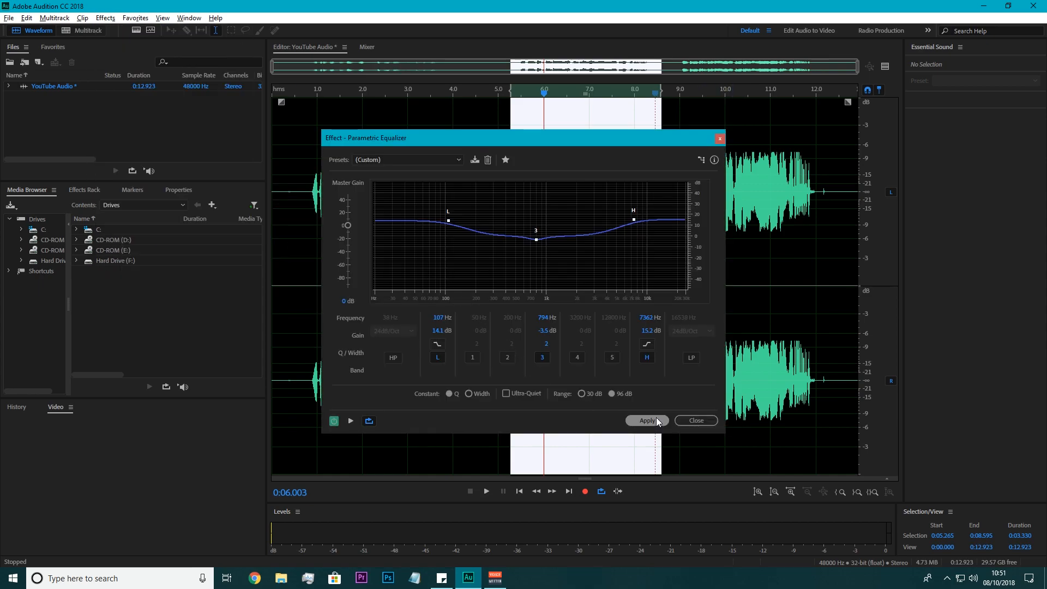
click(349, 421)
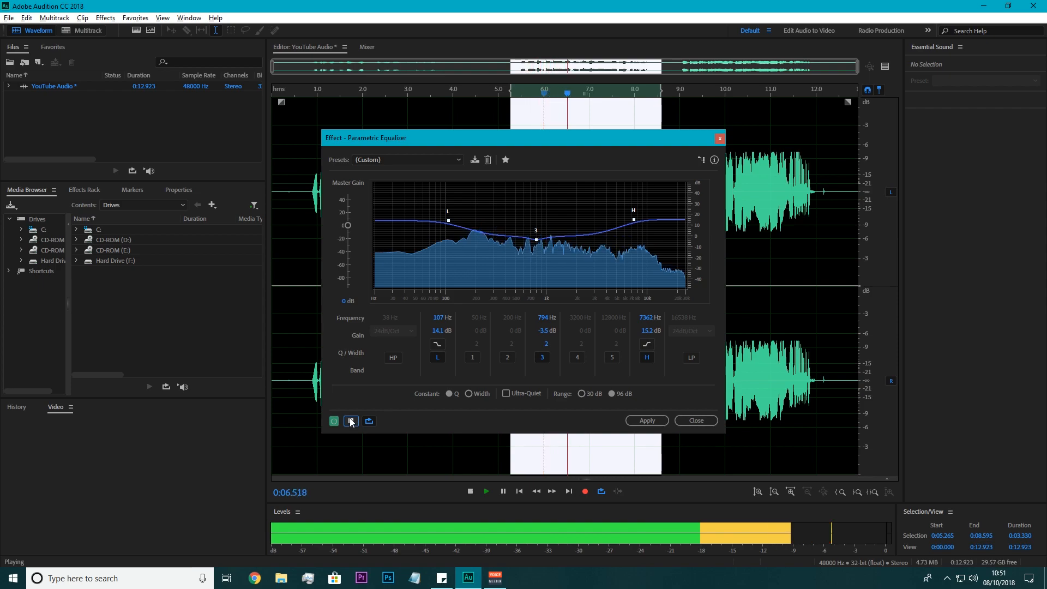
click(350, 421)
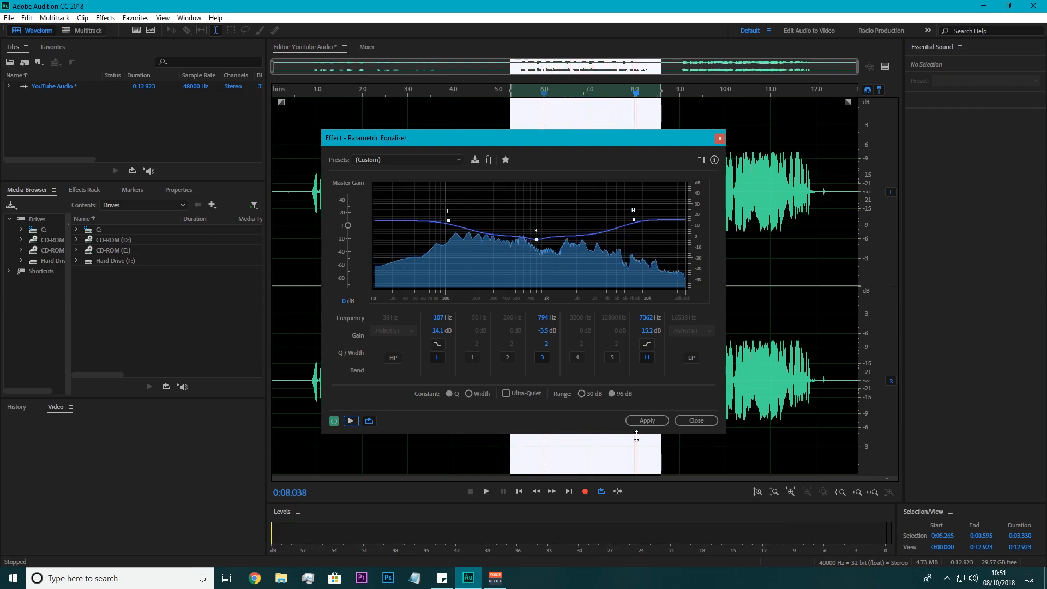
click(650, 421)
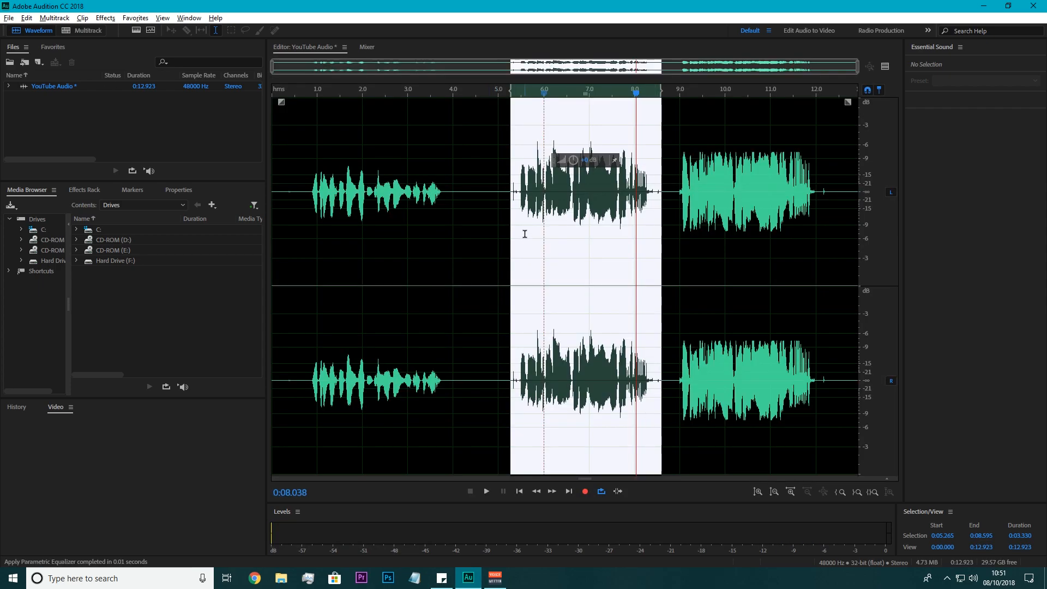
Play back the equalized middle section from about 0:05.506
click(522, 200)
click(487, 491)
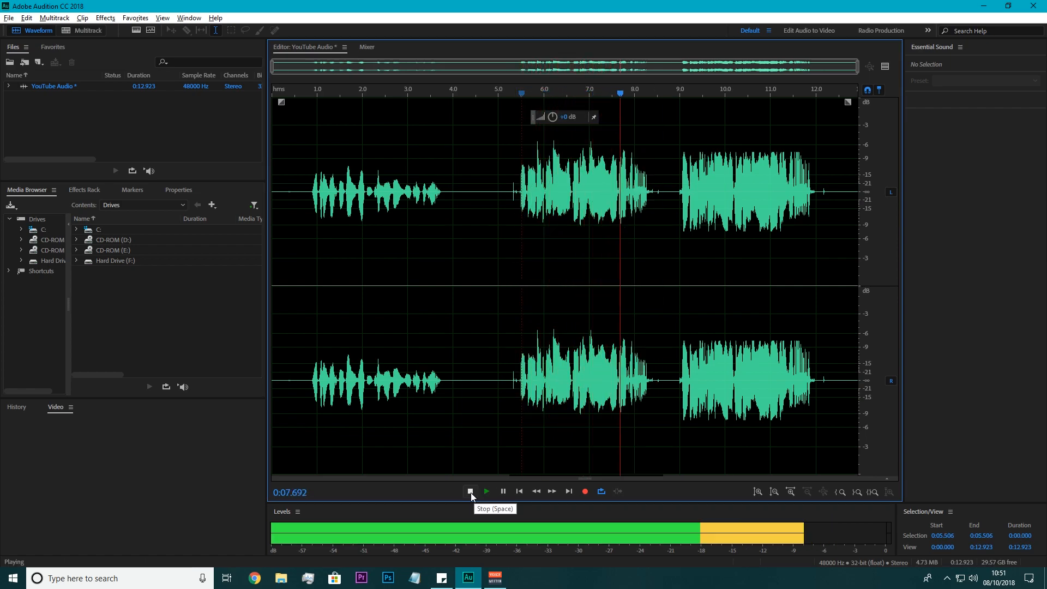
click(470, 492)
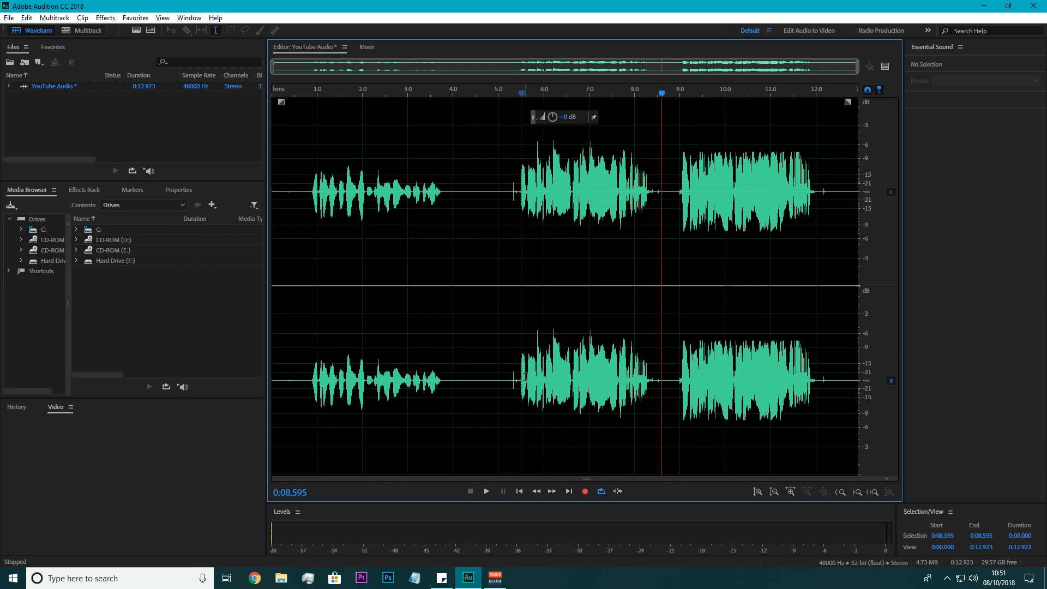
Select the middle section from about 0:05.157 to 0:08.643 and apply the Mastering effect with its (Default) preset
drag(505, 364, 664, 362)
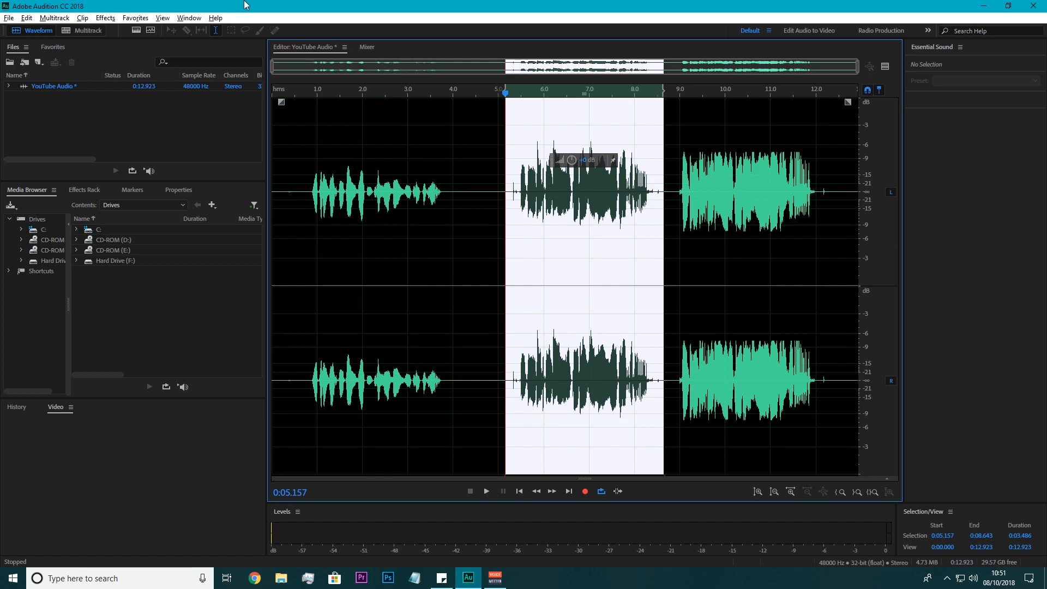
click(105, 17)
mouse_move(139, 190)
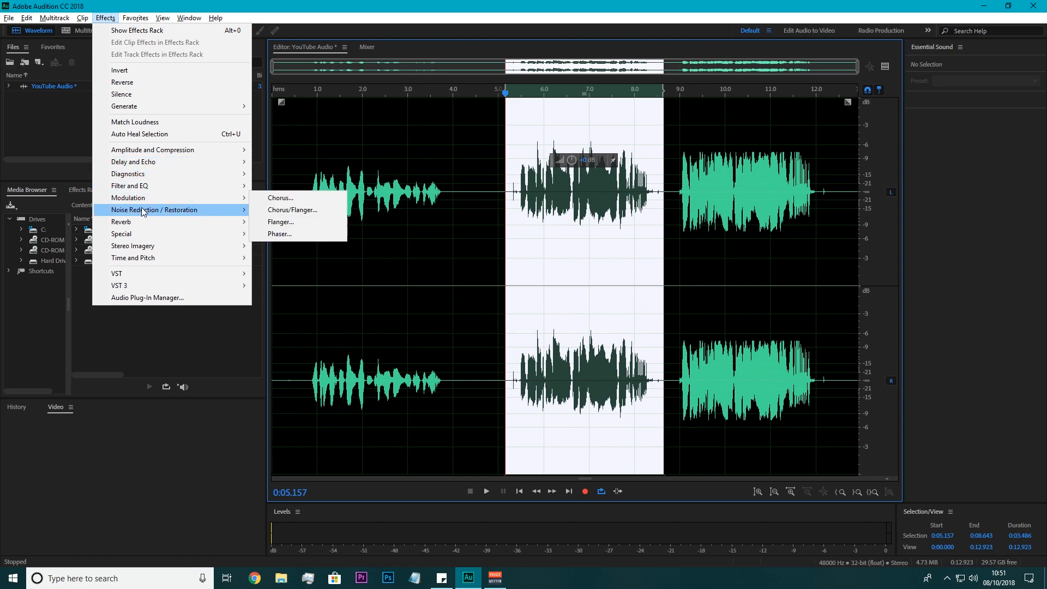
mouse_move(150, 236)
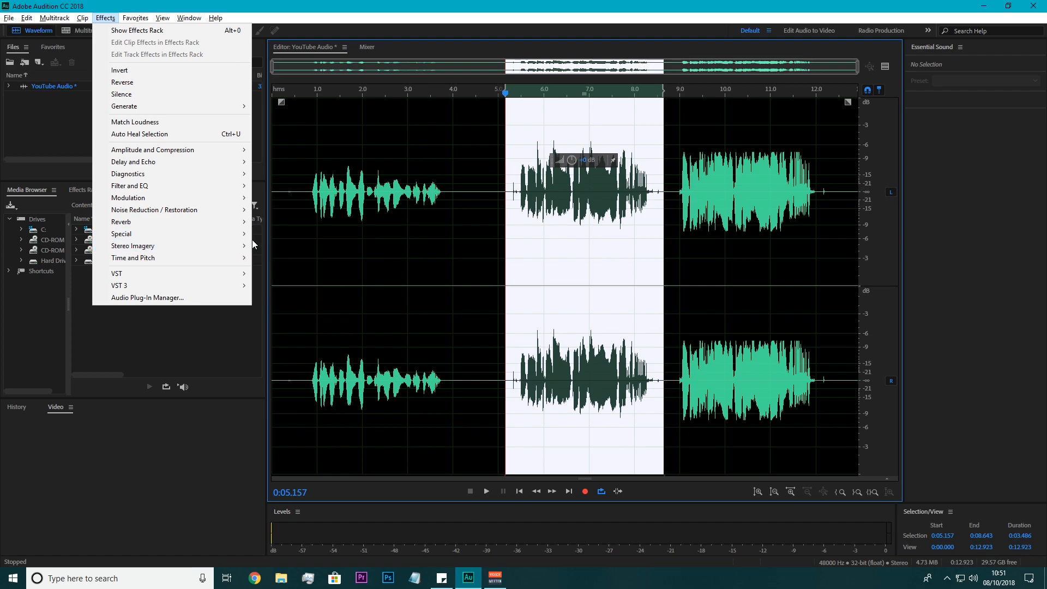
click(285, 269)
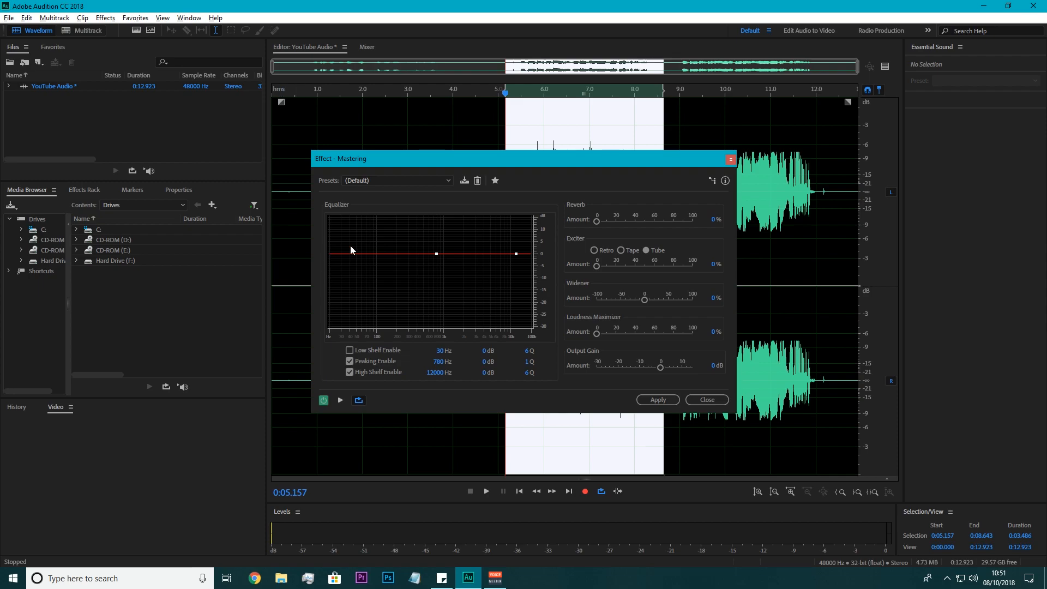
click(421, 182)
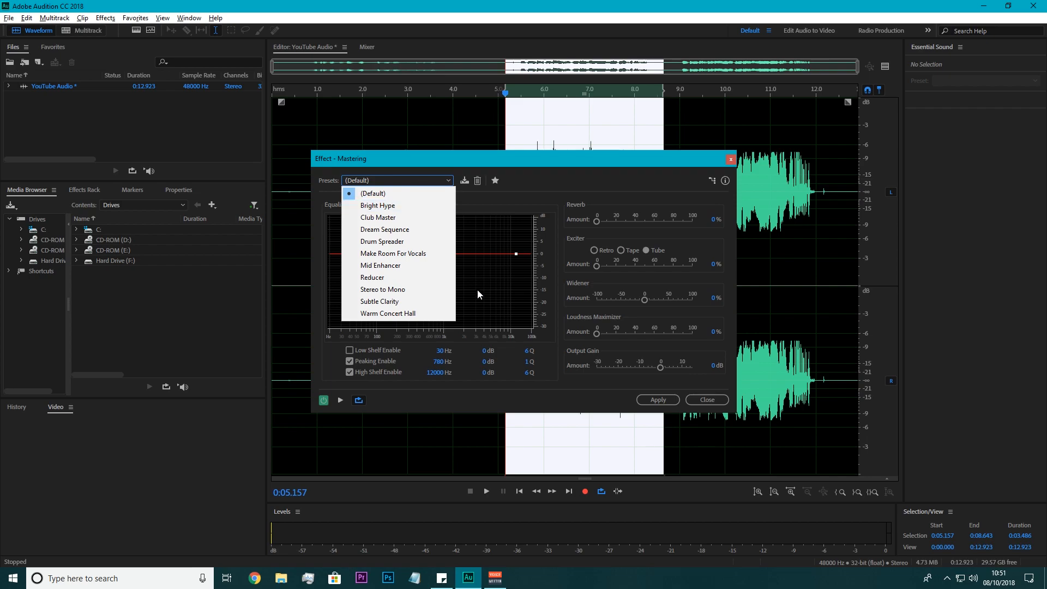
click(437, 185)
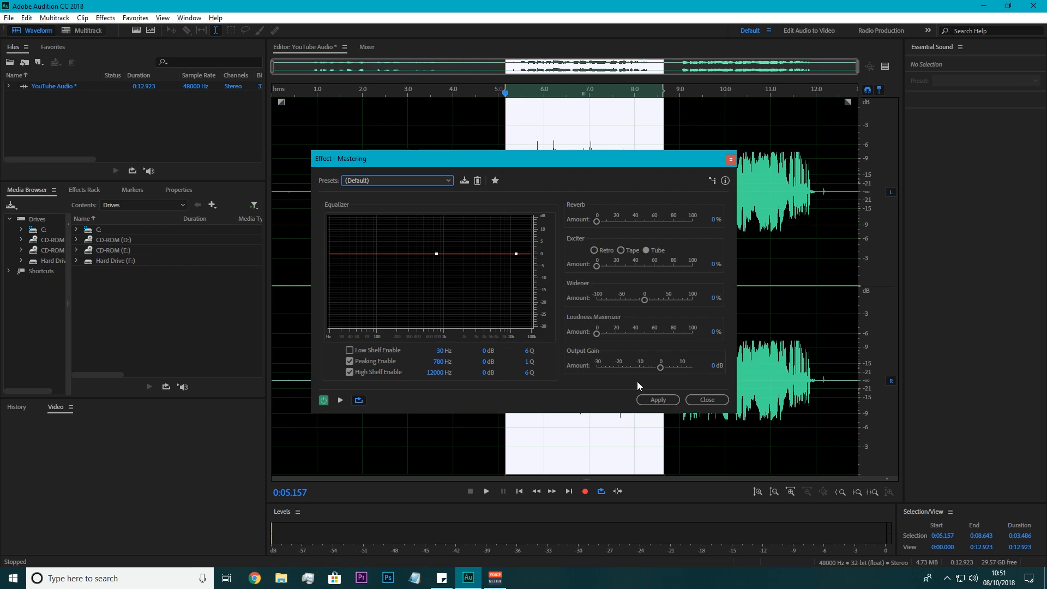
click(667, 401)
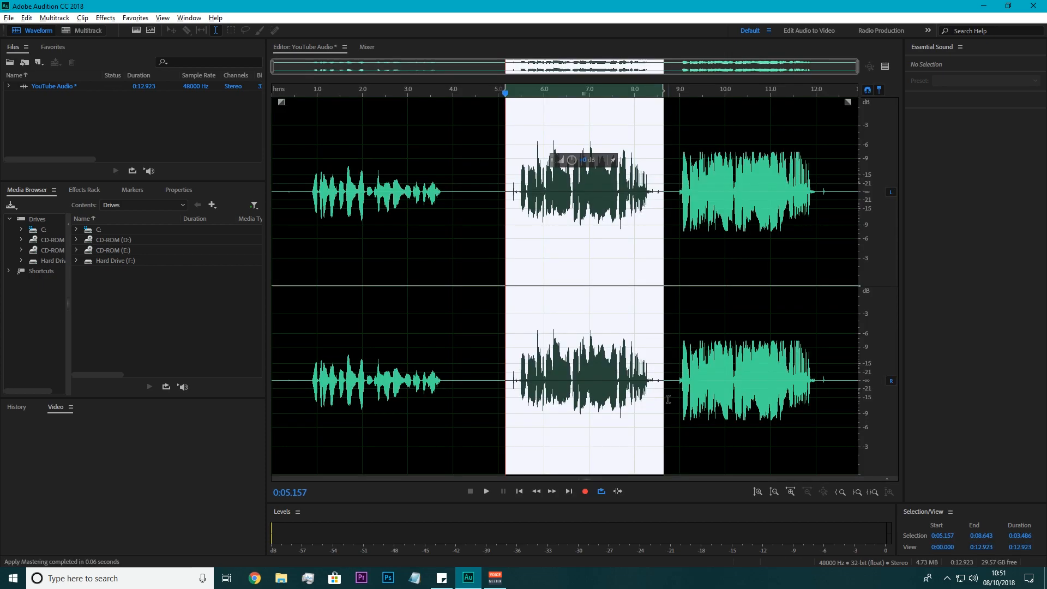
Play back the mastered middle section from about 0:05.301
click(511, 192)
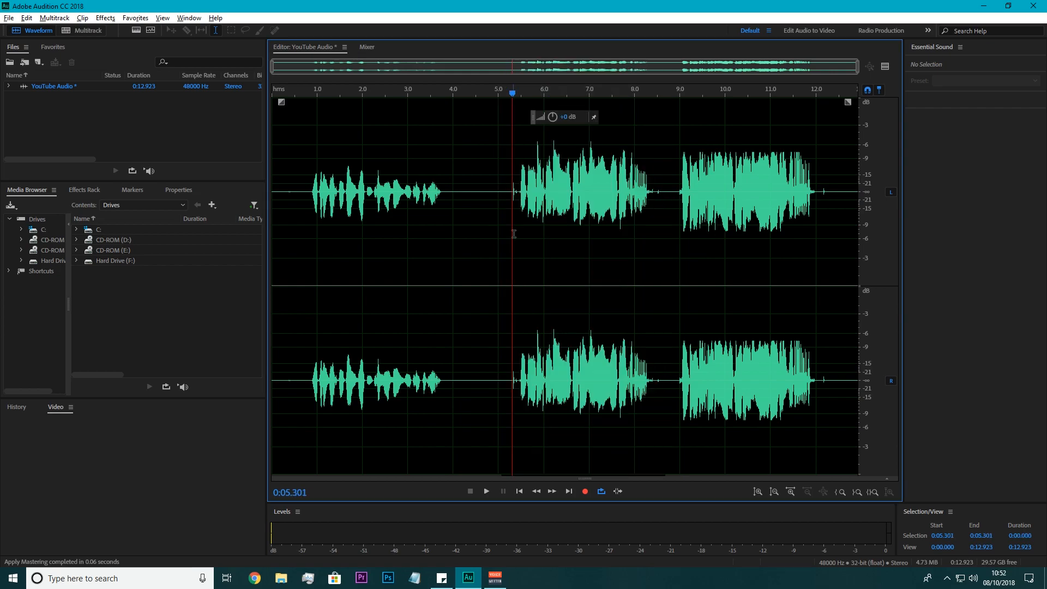
click(483, 490)
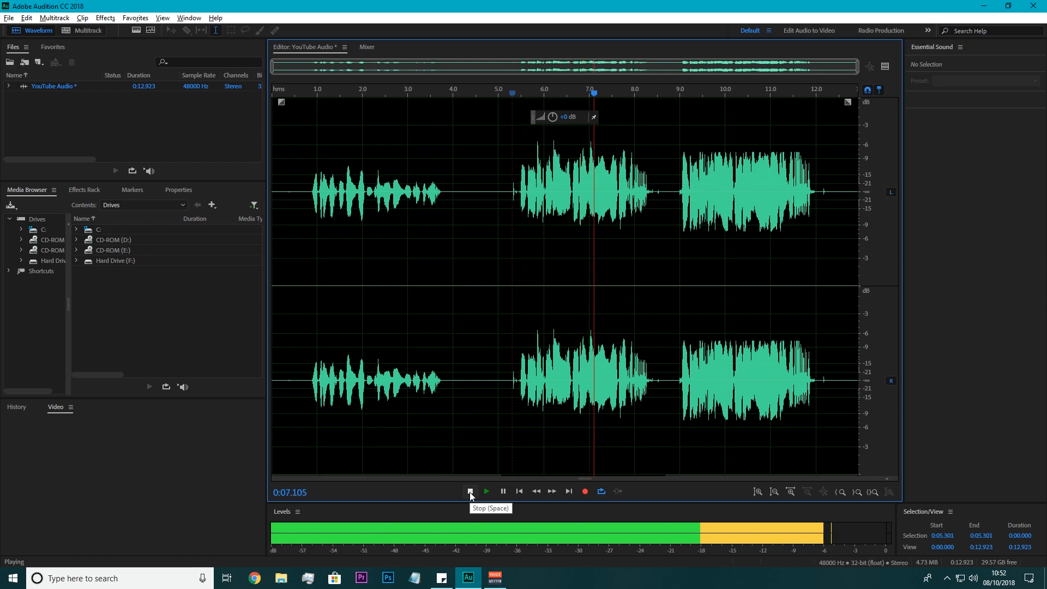
click(470, 491)
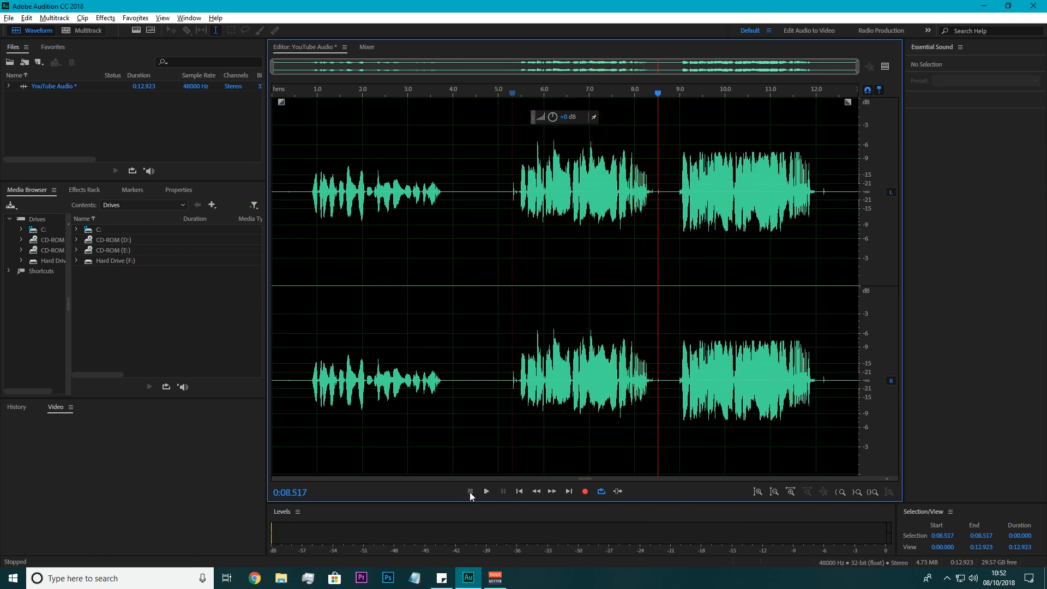
Select the middle section from about 0:05.277 to 0:08.643 and apply the Hard Limiter with the Limit to -3dB preset
drag(511, 381, 663, 381)
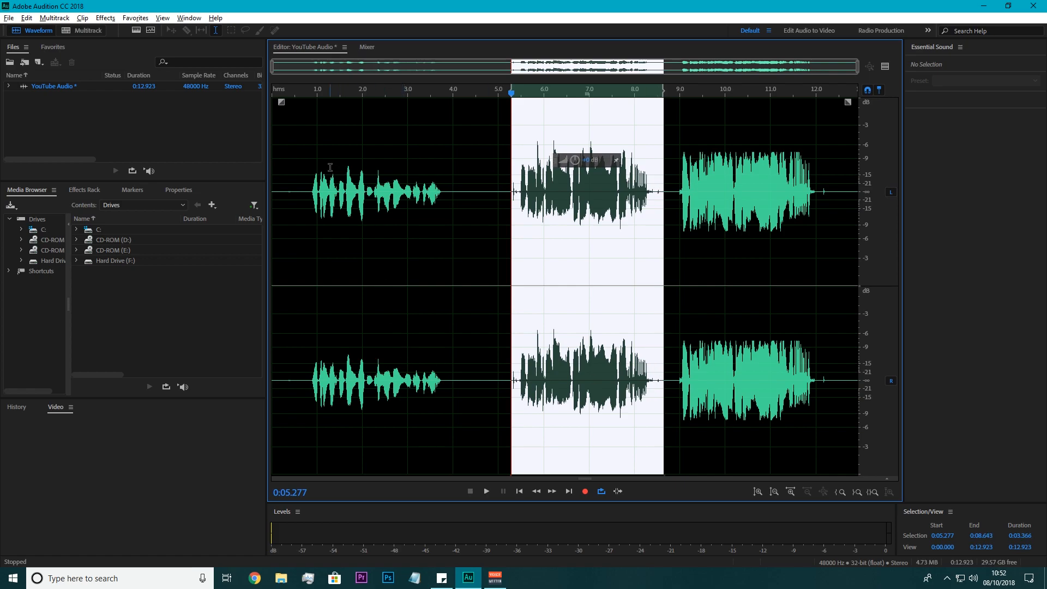
click(105, 18)
mouse_move(138, 150)
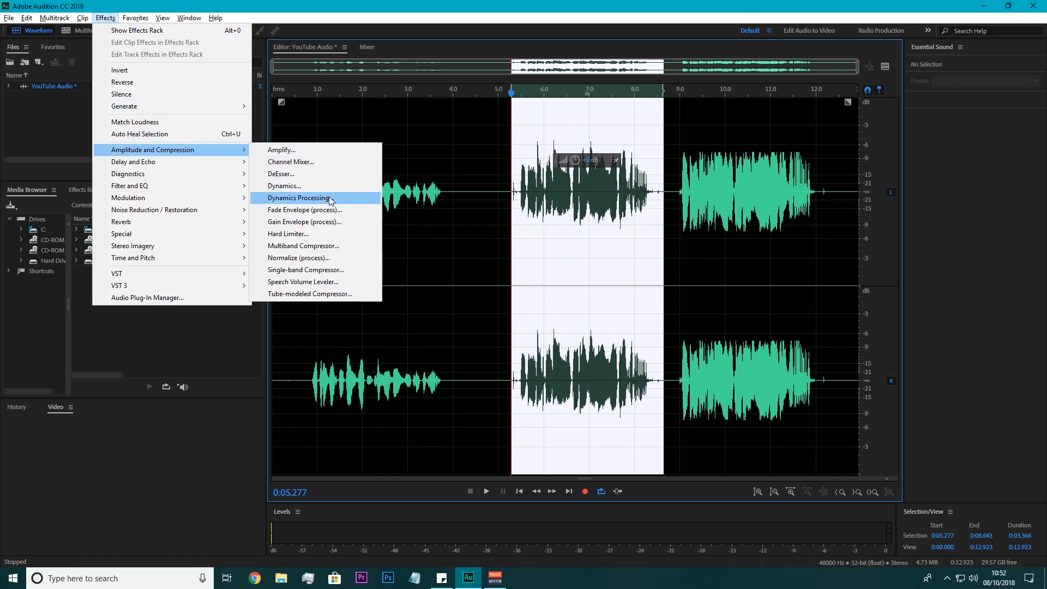
click(322, 233)
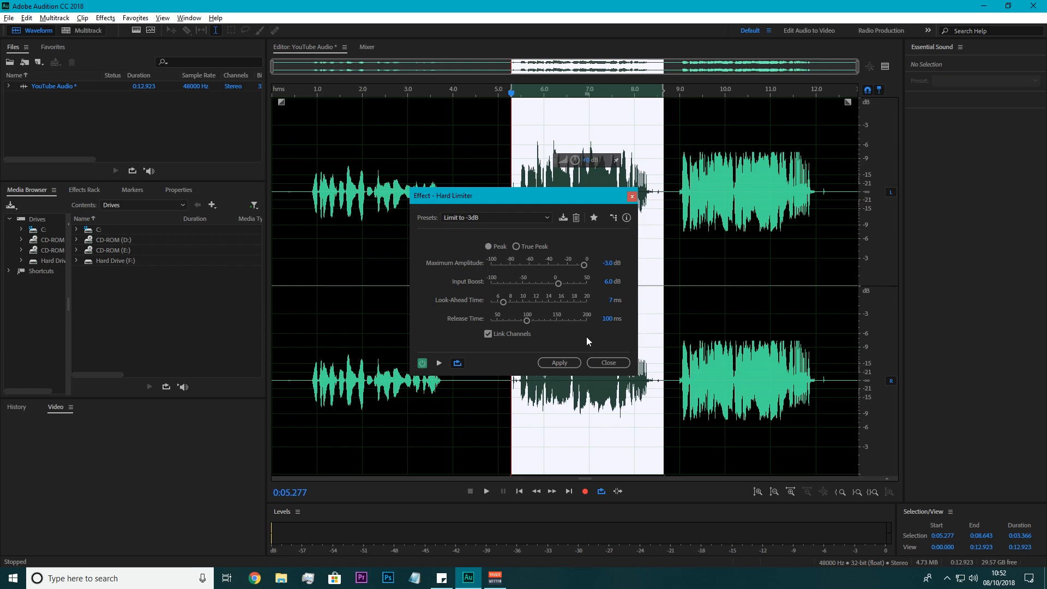
click(559, 363)
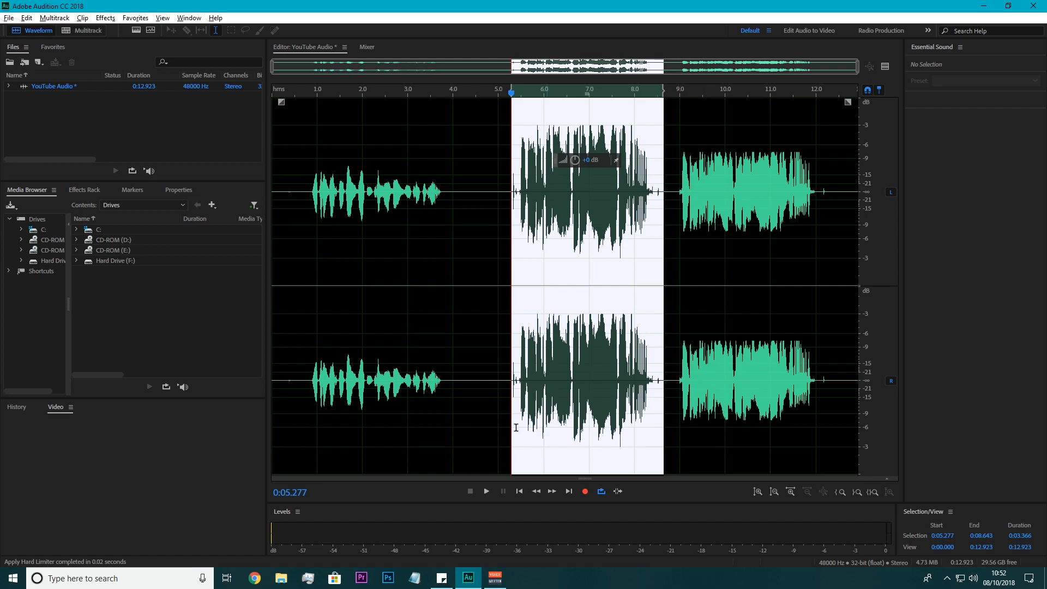
Play back the hard-limited middle section from 0:05.277
click(485, 492)
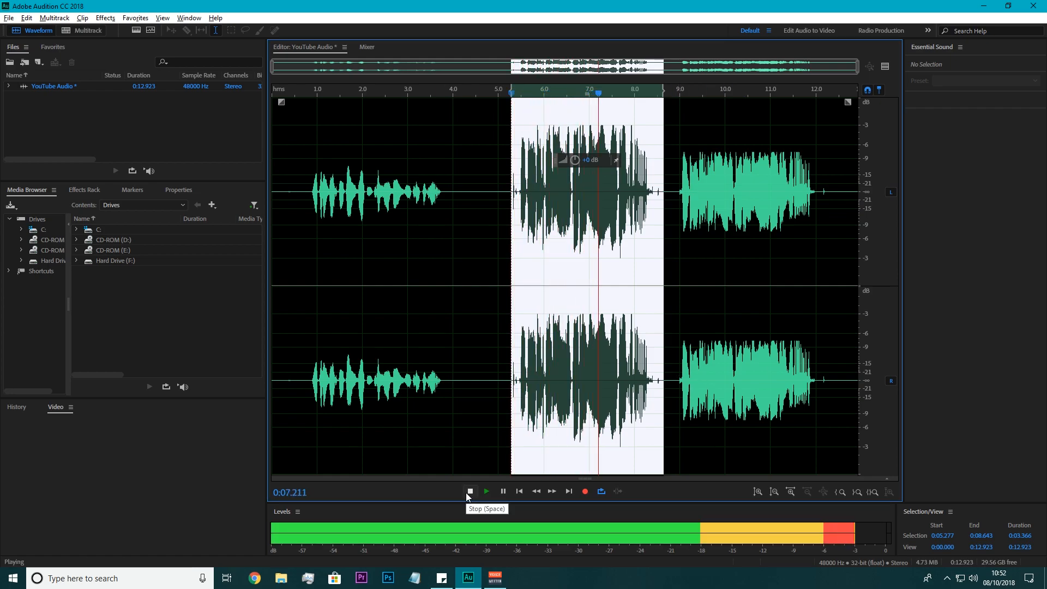
click(468, 492)
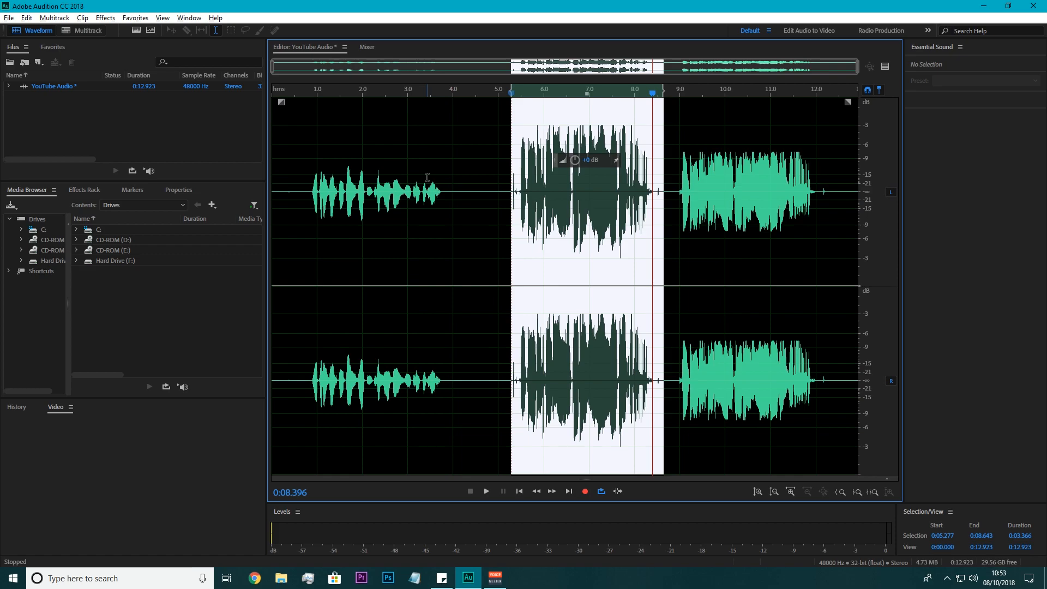
Normalize the selected middle section from 0:05.277 to 0:08.643, treating all channels equally
click(107, 18)
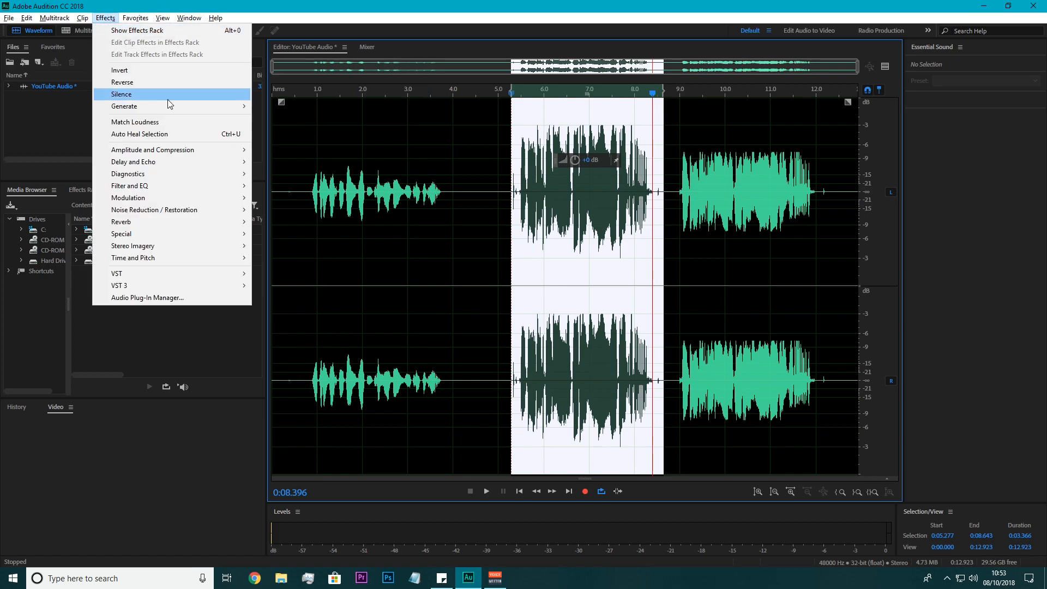
mouse_move(169, 145)
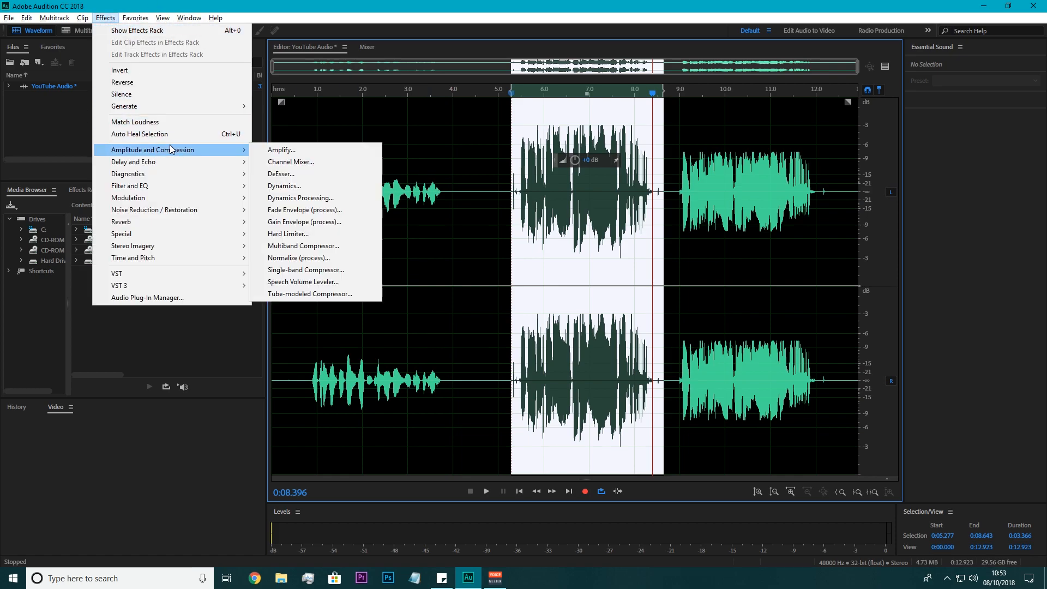
click(298, 259)
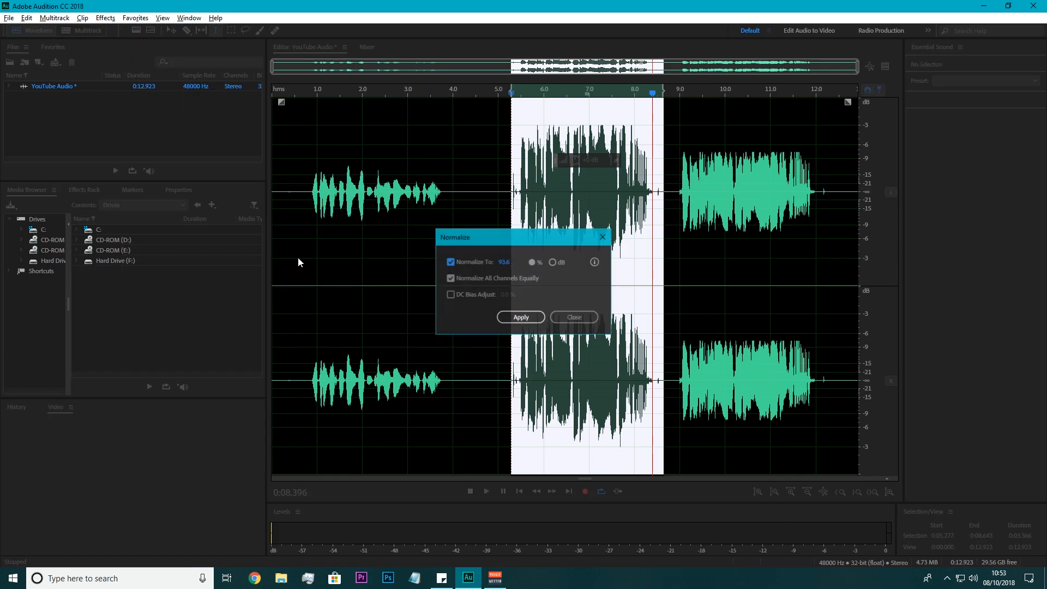
click(518, 321)
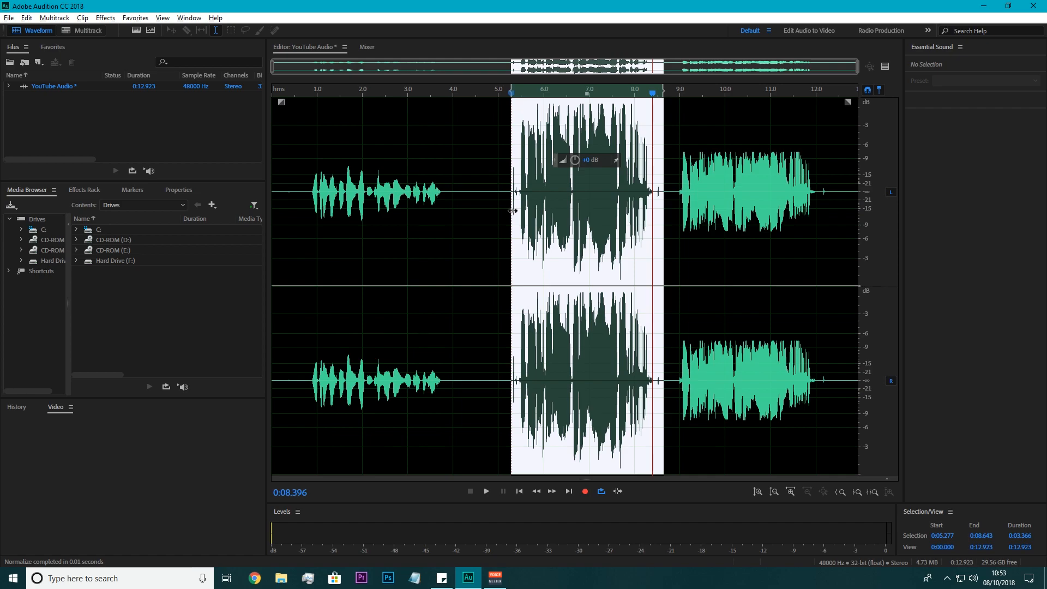
Play back the normalized middle section and lower its gain until its peaks roughly match the level of the last section
click(486, 492)
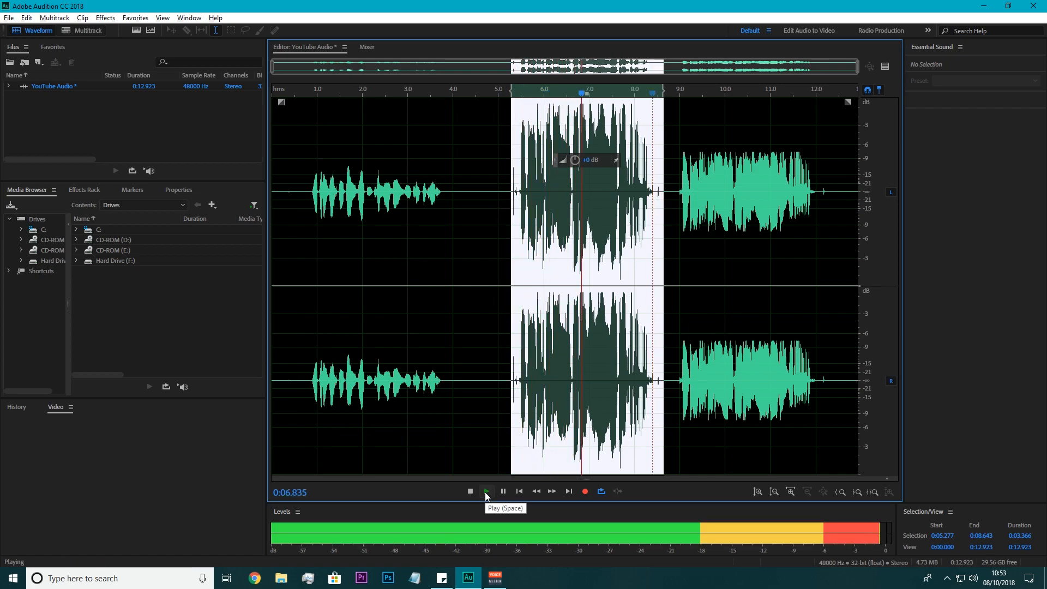
click(471, 492)
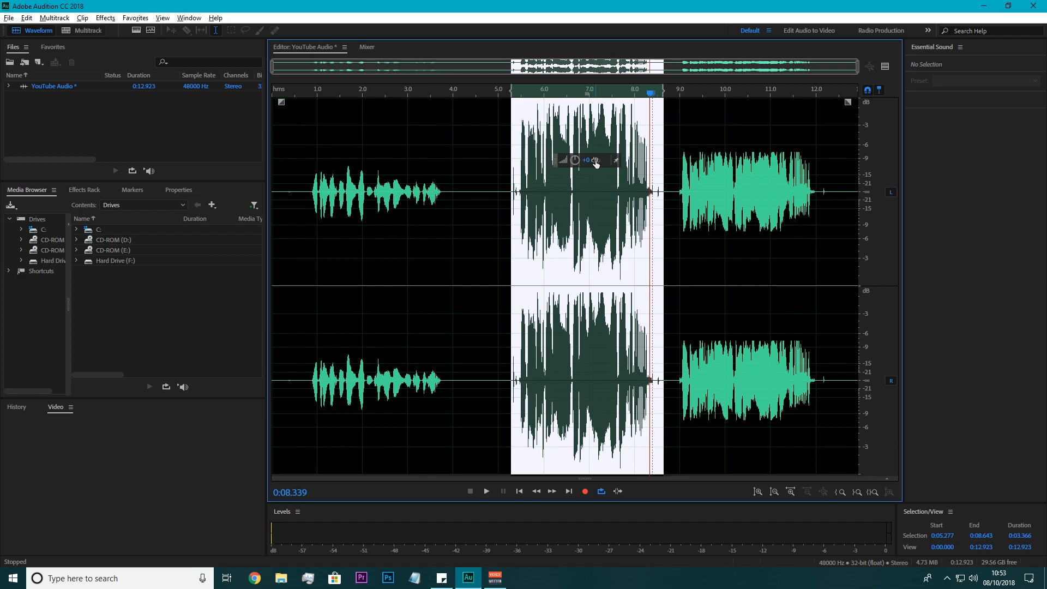
drag(595, 160, 582, 160)
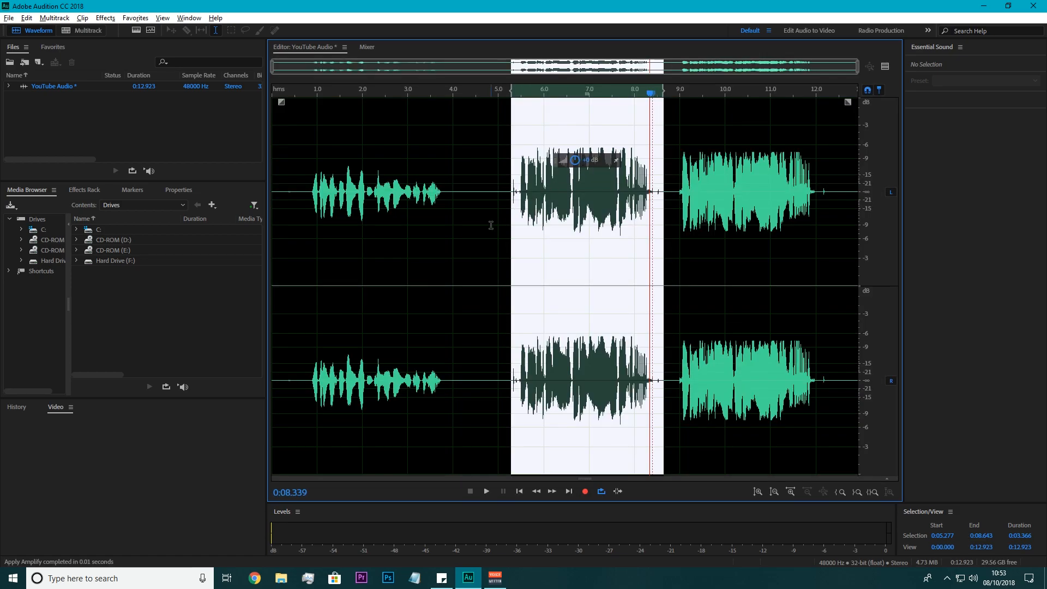
Compare the middle section with the last one by playing from about 0:05.433 and 0:08.494, and return the playhead to 0:05.000
click(517, 197)
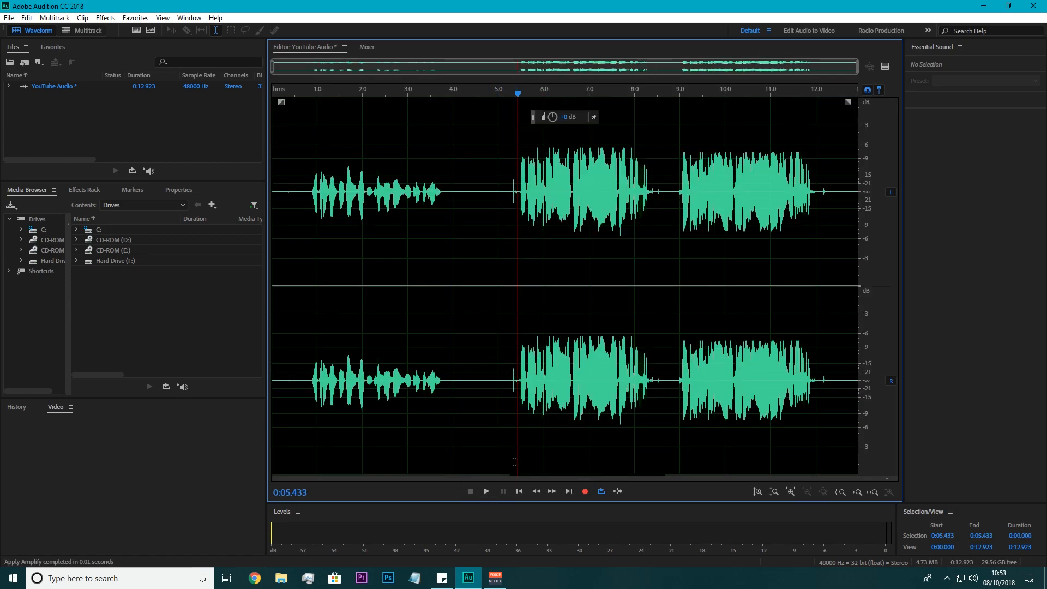
click(486, 491)
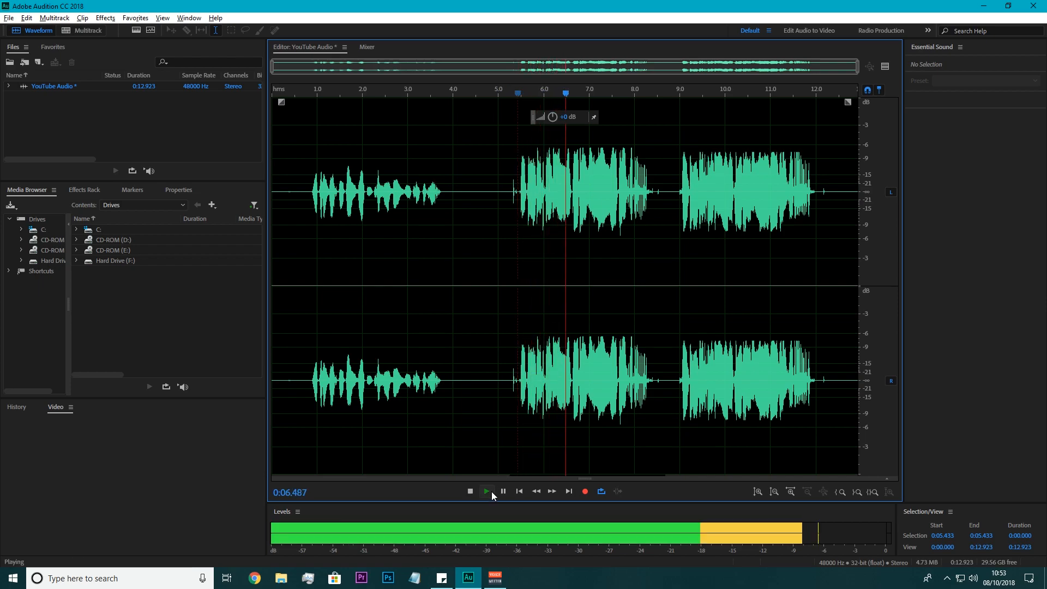
click(470, 491)
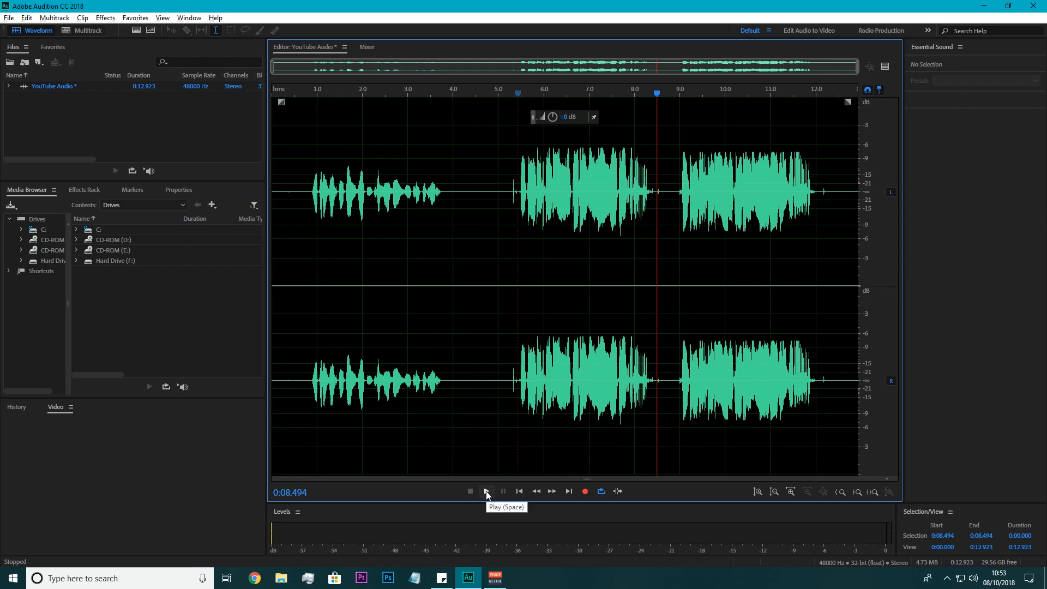
click(486, 491)
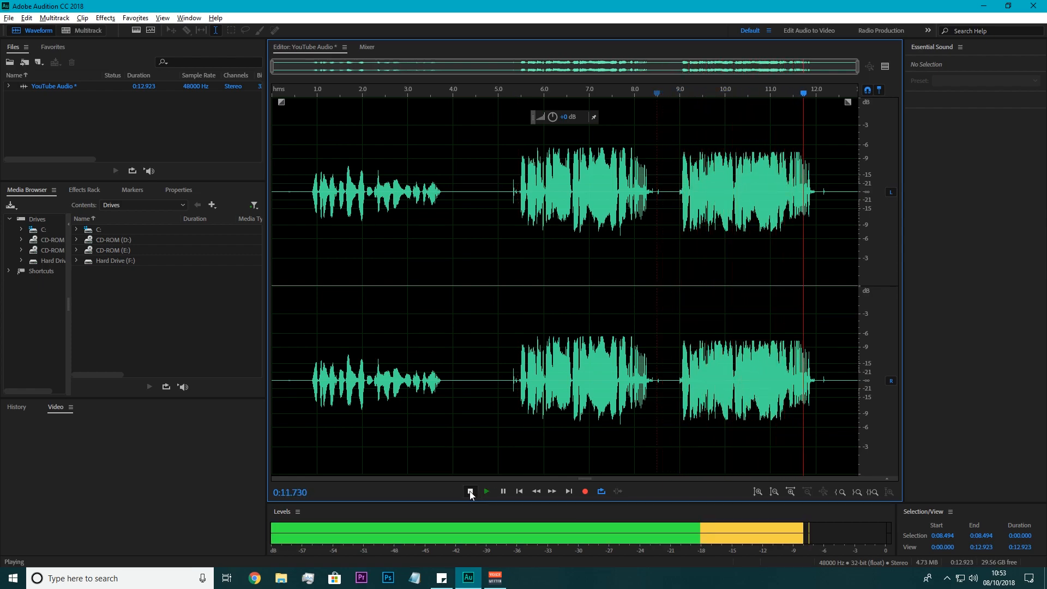
click(470, 491)
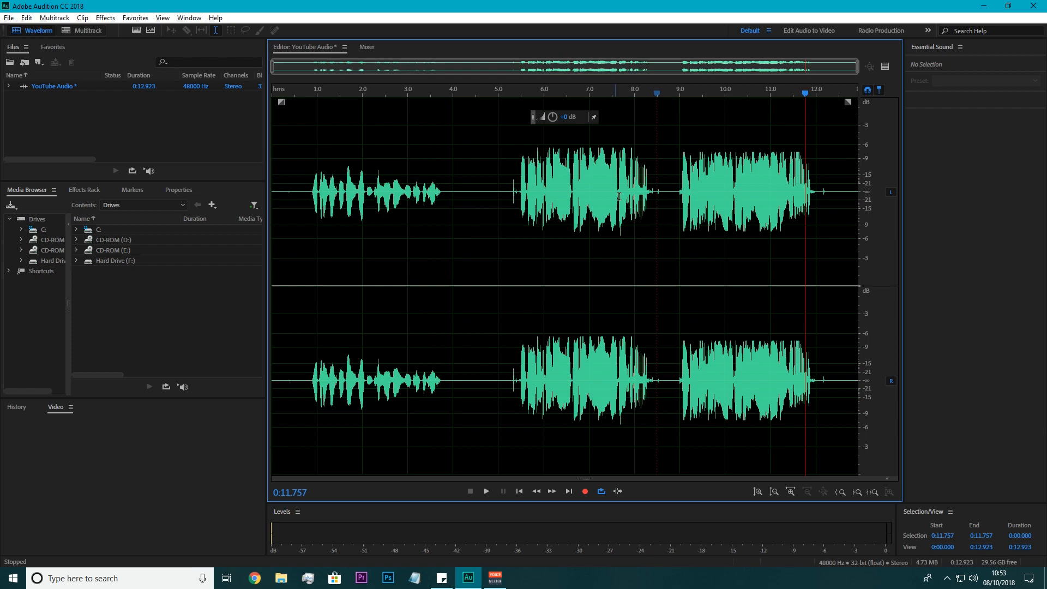
click(502, 201)
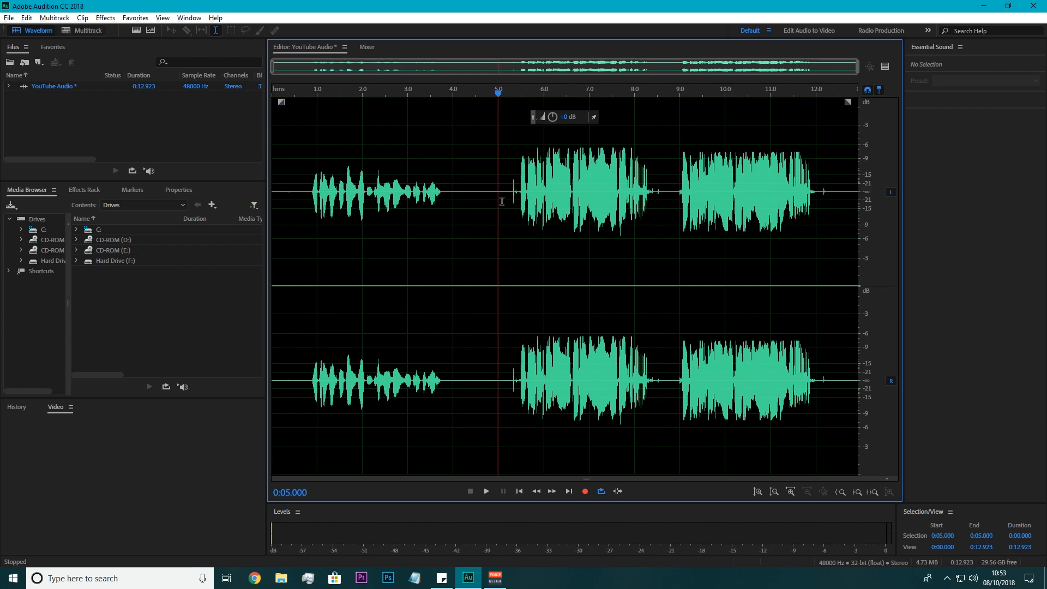